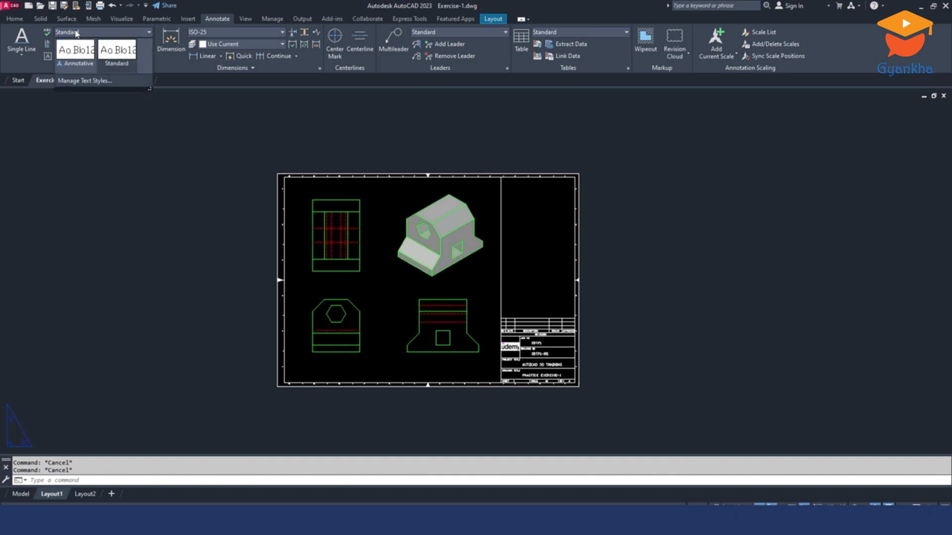
- Change the Standard text style's font to Arial, apply it and make that style current
{"action": "left_click", "coordinate": [82, 81]}
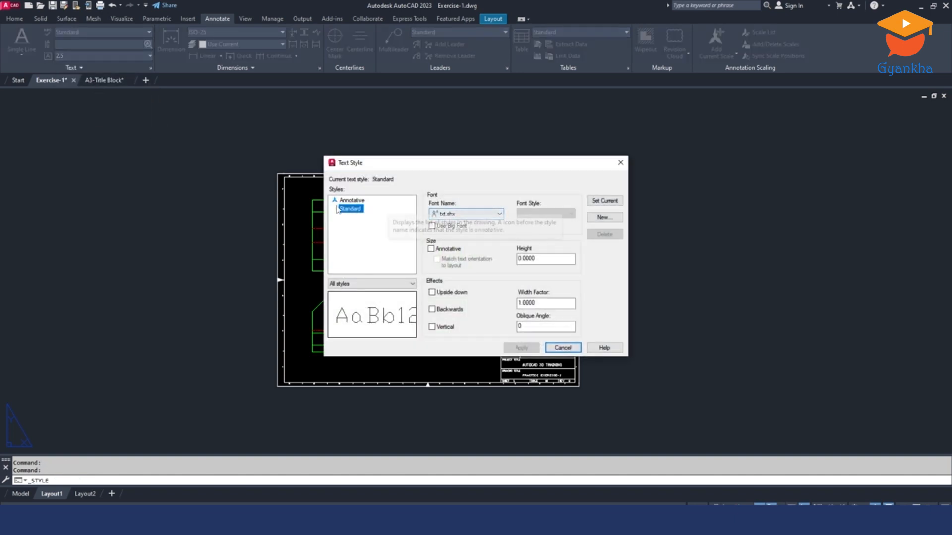
{"action": "left_click", "coordinate": [466, 214]}
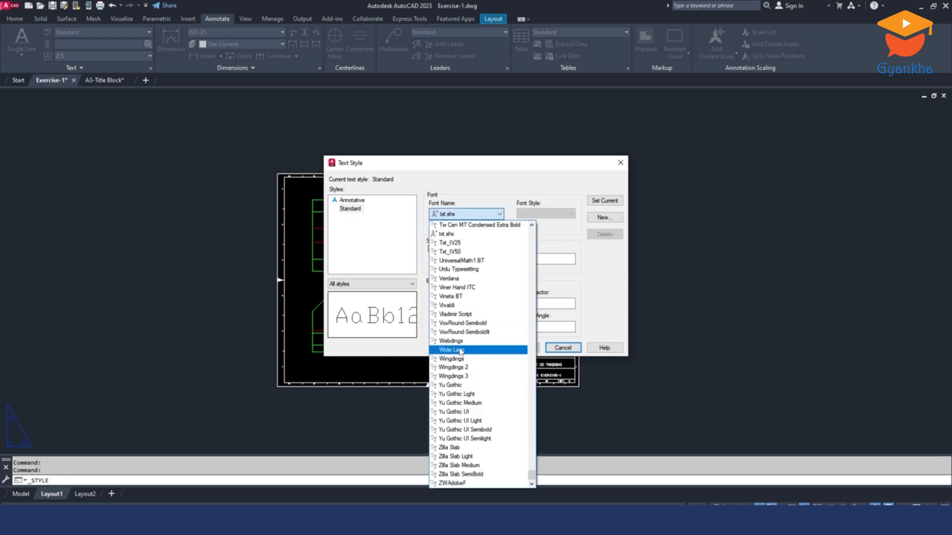
{"action": "key", "text": "a"}
{"action": "key", "text": "r"}
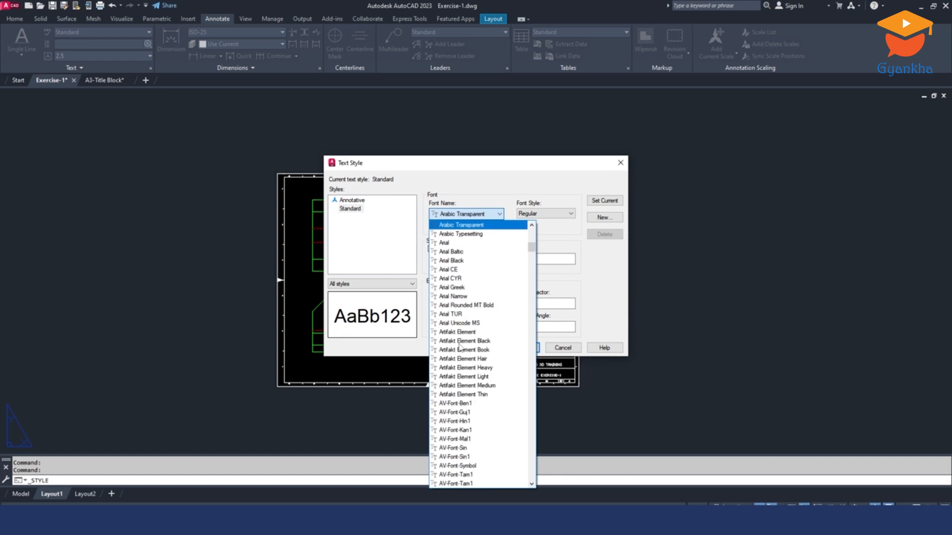
{"action": "left_click", "coordinate": [450, 243]}
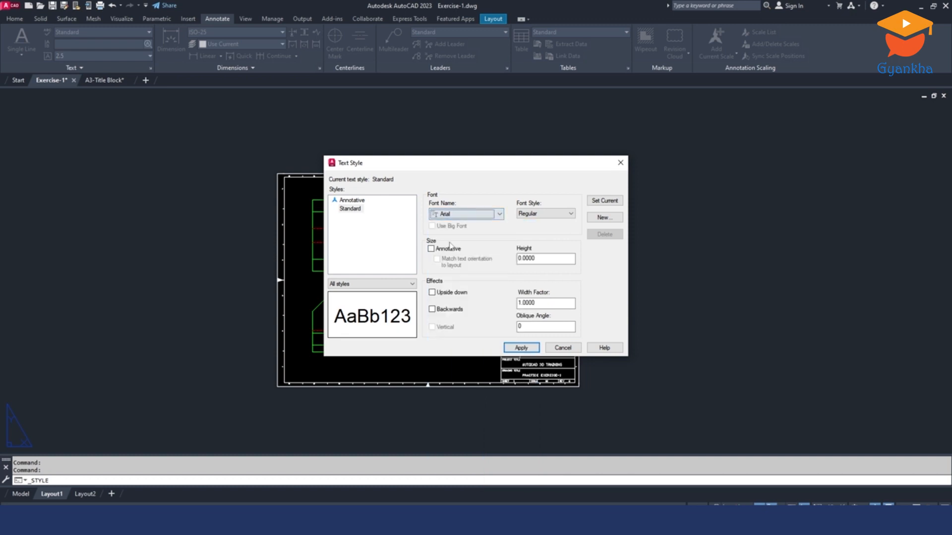
{"action": "left_click", "coordinate": [525, 349]}
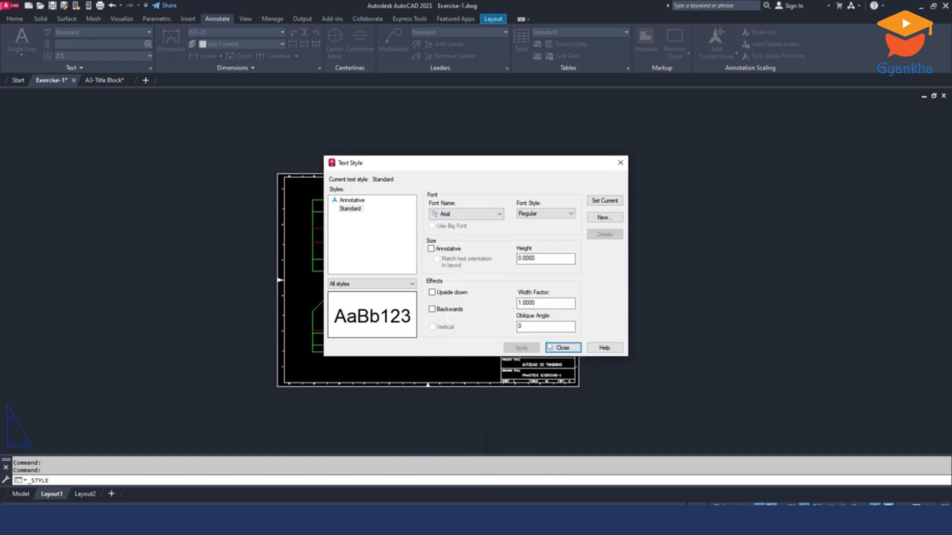
{"action": "left_click", "coordinate": [355, 211]}
{"action": "left_click", "coordinate": [605, 200]}
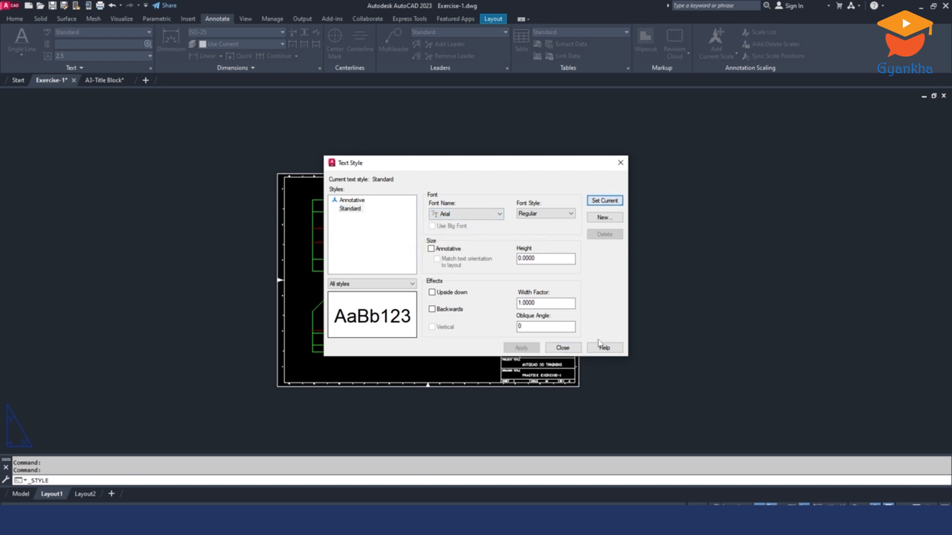
{"action": "left_click", "coordinate": [564, 348]}
- Add single-line text "ELEVATION VIEW" with height 3 and rotation 0 below the view with the hexagonal hole
{"action": "scroll", "coordinate": [575, 350], "scroll_direction": "up", "scroll_amount": 4}
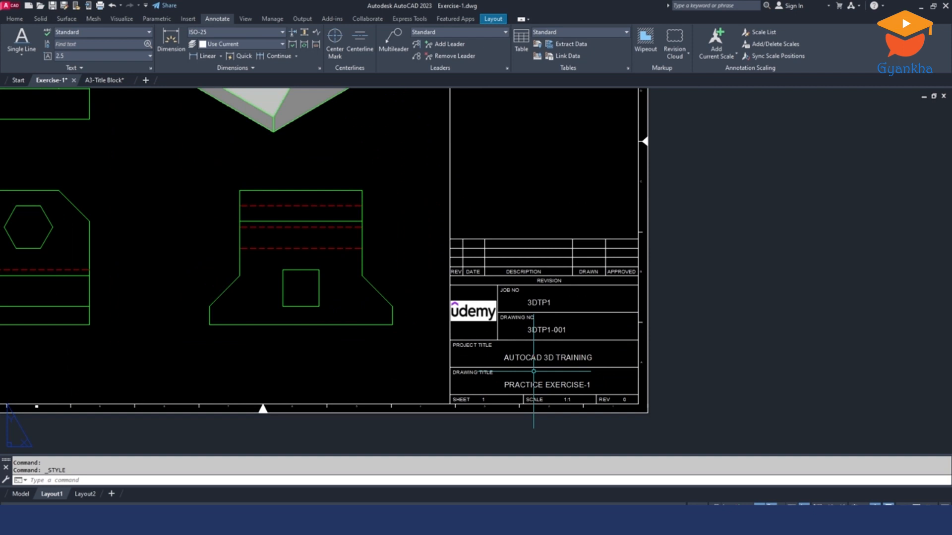
{"action": "scroll", "coordinate": [595, 369], "scroll_direction": "down", "scroll_amount": 3}
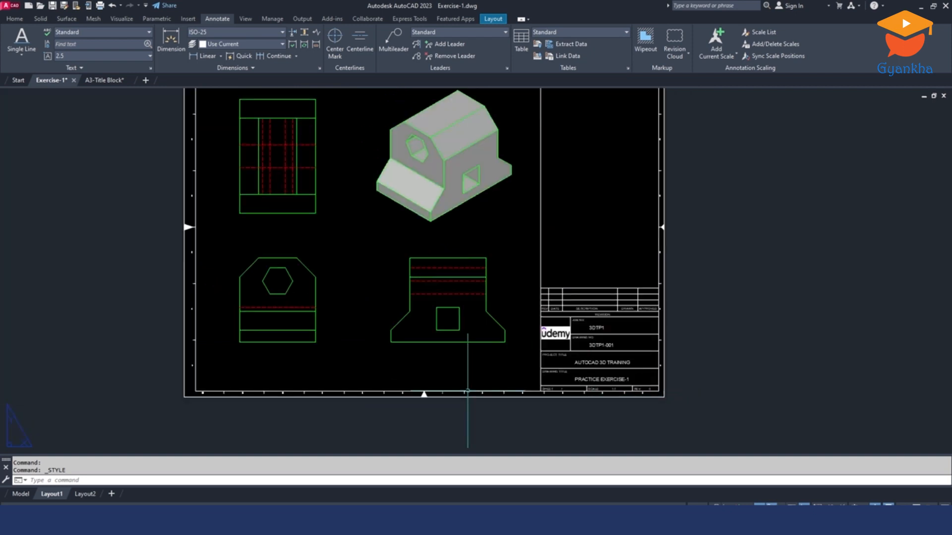
{"action": "scroll", "coordinate": [276, 346], "scroll_direction": "up", "scroll_amount": 3}
{"action": "middle_click_drag", "start_coordinate": [265, 325], "coordinate": [471, 349]}
{"action": "middle_click_drag", "start_coordinate": [501, 228], "coordinate": [416, 232]}
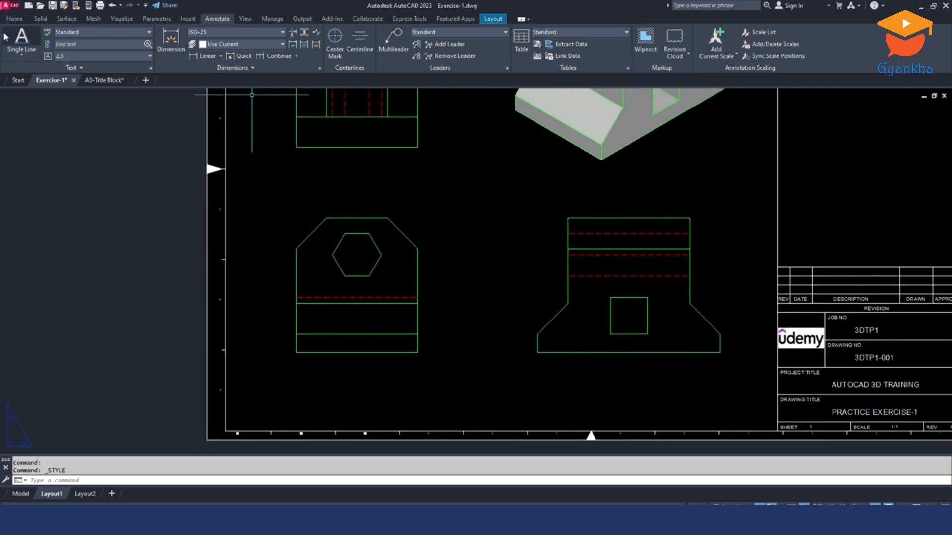
{"action": "left_click", "coordinate": [21, 58]}
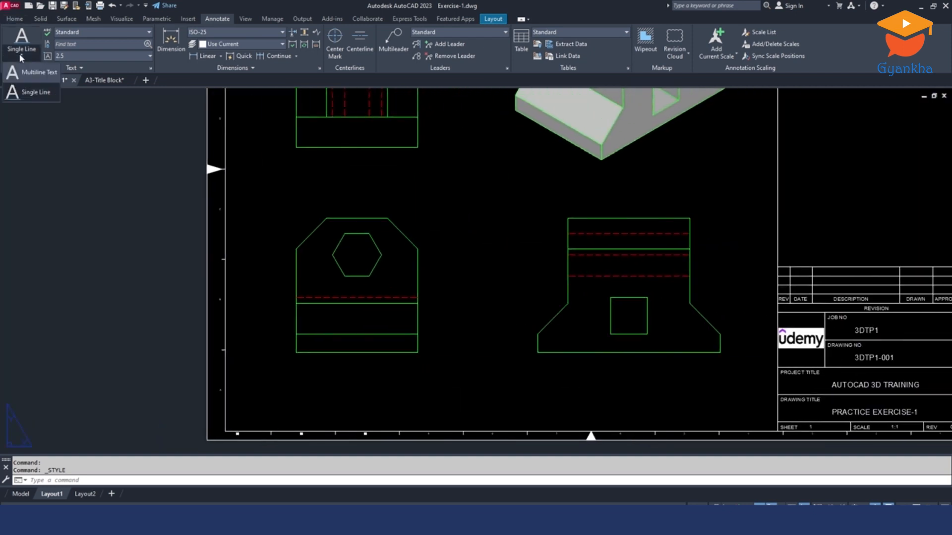
{"action": "left_click", "coordinate": [35, 93]}
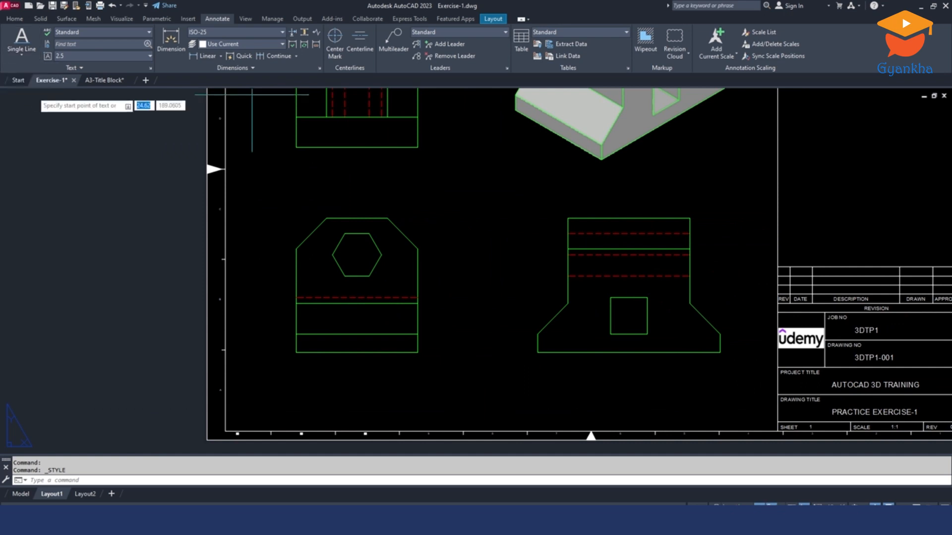
{"action": "left_click", "coordinate": [336, 375]}
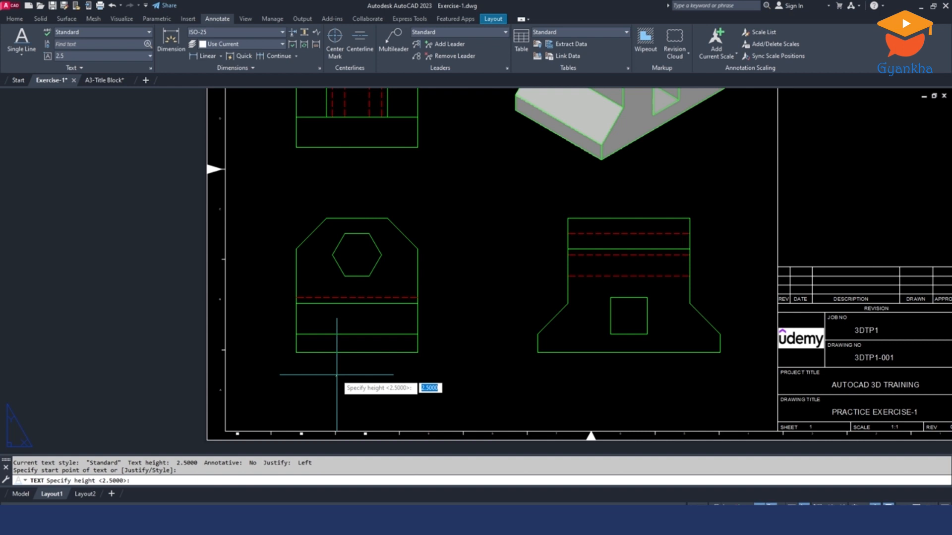
{"action": "type", "text": "3"}
{"action": "key", "text": "Return"}
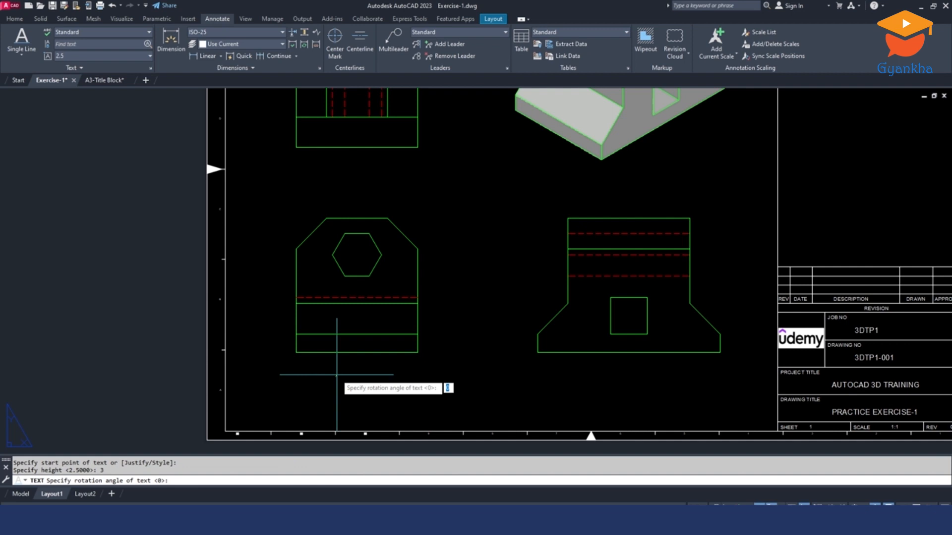
{"action": "key", "text": "Return"}
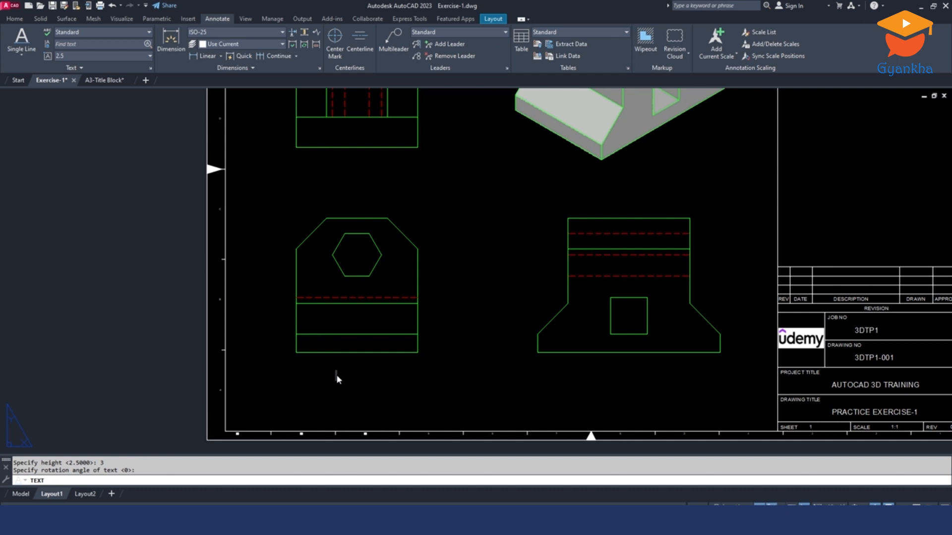
{"action": "type", "text": "ELEVATION VIEW"}
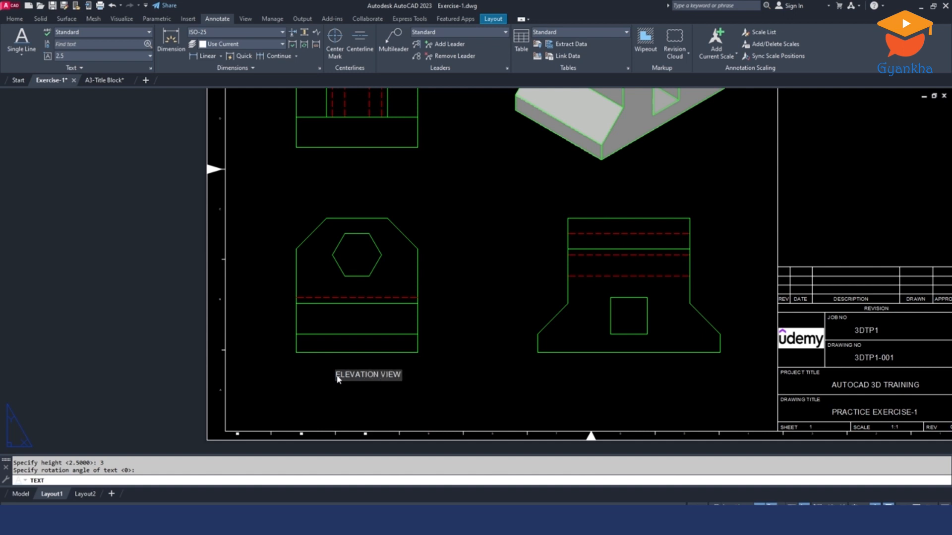
- Underline the whole ELEVATION VIEW label and finish the text entry
{"action": "key", "text": "ctrl+a"}
{"action": "key", "text": "Escape"}
{"action": "scroll", "coordinate": [329, 391], "scroll_direction": "up", "scroll_amount": 5}
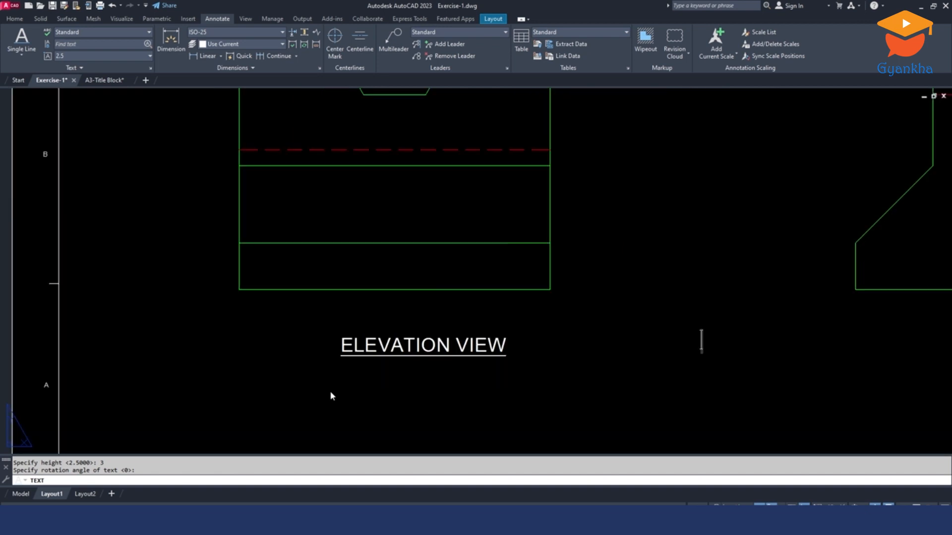
- Set the ELEVATION VIEW label's text height to 3.5
{"action": "scroll", "coordinate": [425, 335], "scroll_direction": "down", "scroll_amount": 4}
{"action": "left_click", "coordinate": [425, 335]}
{"action": "left_click", "coordinate": [389, 333]}
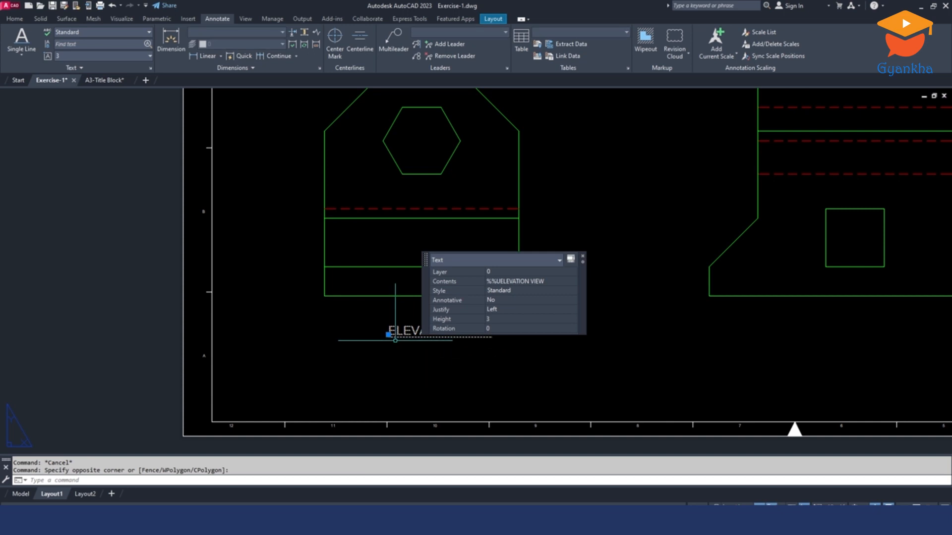
{"action": "left_click", "coordinate": [506, 318]}
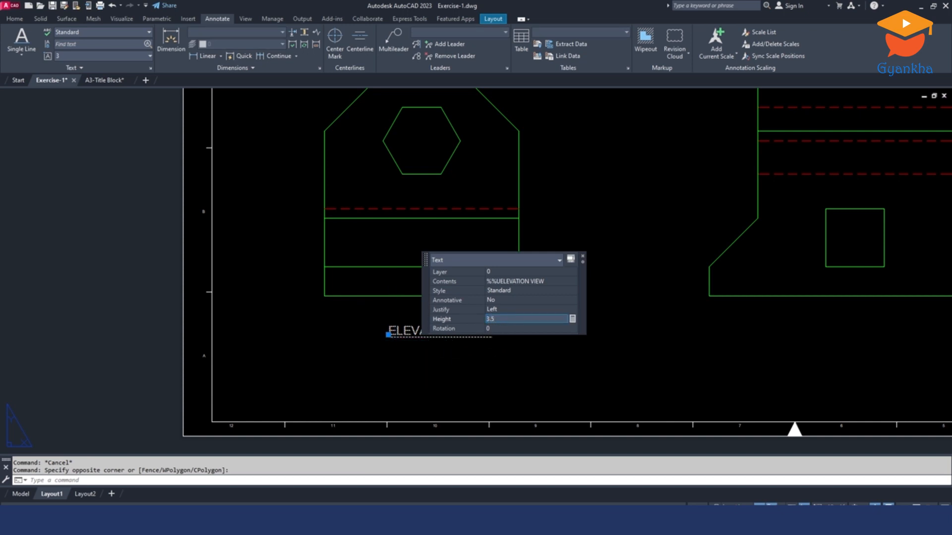
{"action": "key", "text": "Tab"}
{"action": "key", "text": "Escape"}
- Move the ELEVATION VIEW label slightly left and down so it sits centred beneath its view
{"action": "left_click", "coordinate": [523, 322]}
{"action": "left_click", "coordinate": [425, 333]}
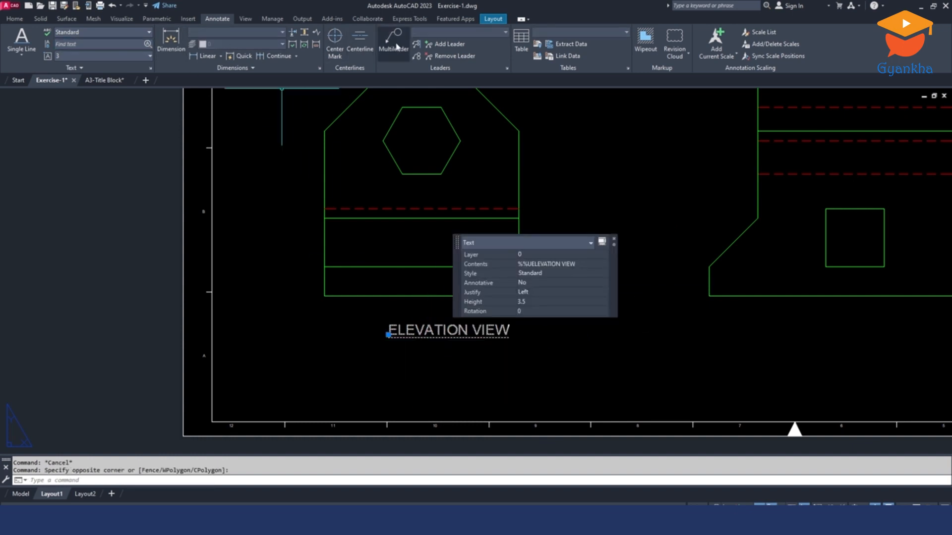
{"action": "left_click", "coordinate": [22, 21]}
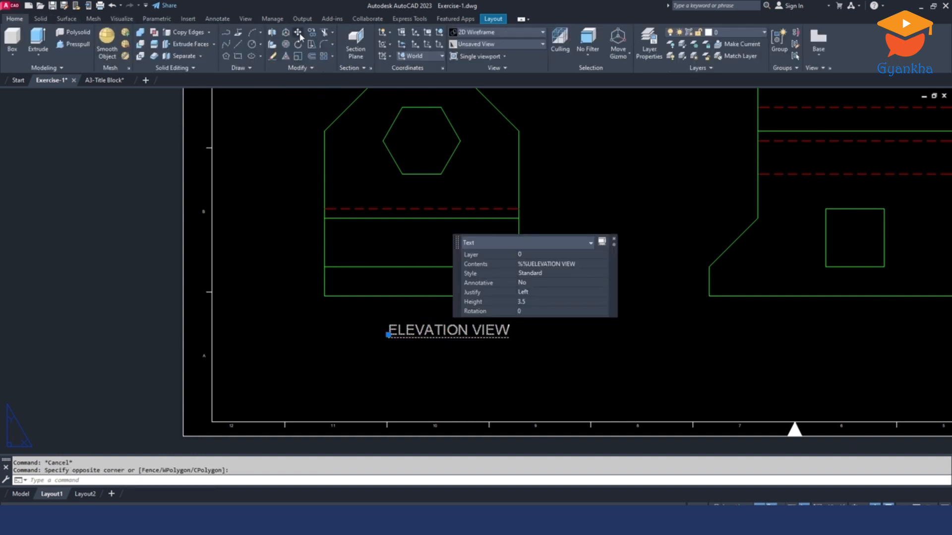
{"action": "left_click", "coordinate": [298, 31]}
{"action": "left_click", "coordinate": [580, 364]}
{"action": "left_click", "coordinate": [565, 367]}
{"action": "key", "text": "Escape"}
- Copy the ELEVATION VIEW label horizontally, with Ortho on, to beneath the view with the square hole
{"action": "left_click", "coordinate": [542, 334]}
{"action": "left_click", "coordinate": [418, 347]}
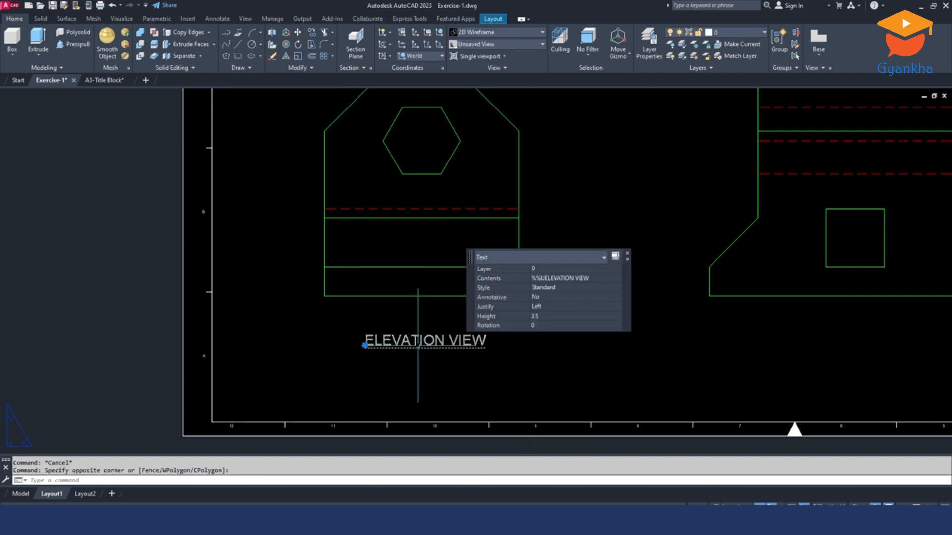
{"action": "left_click", "coordinate": [311, 31]}
{"action": "left_click", "coordinate": [486, 347]}
{"action": "middle_click_drag", "start_coordinate": [744, 369], "coordinate": [494, 369]}
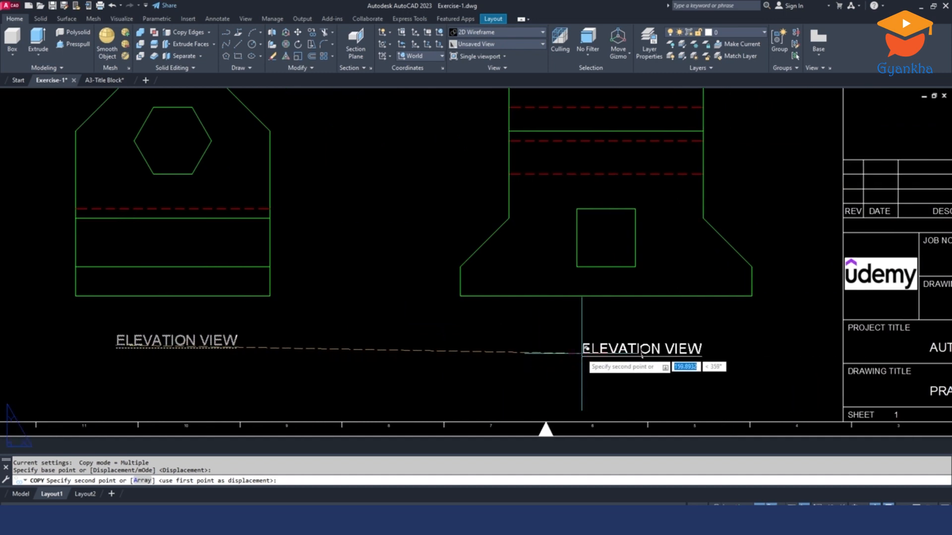
{"action": "key", "text": "F8"}
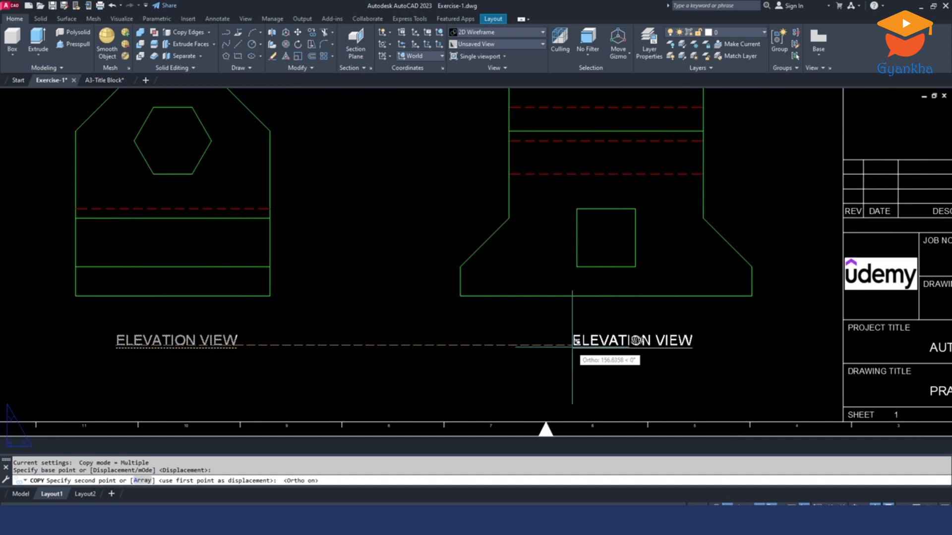
{"action": "left_click", "coordinate": [571, 347]}
- Place another copy of the ELEVATION VIEW label straight above the original, beneath the upper orthographic view, and end the copying
{"action": "scroll", "coordinate": [570, 347], "scroll_direction": "down", "scroll_amount": 4}
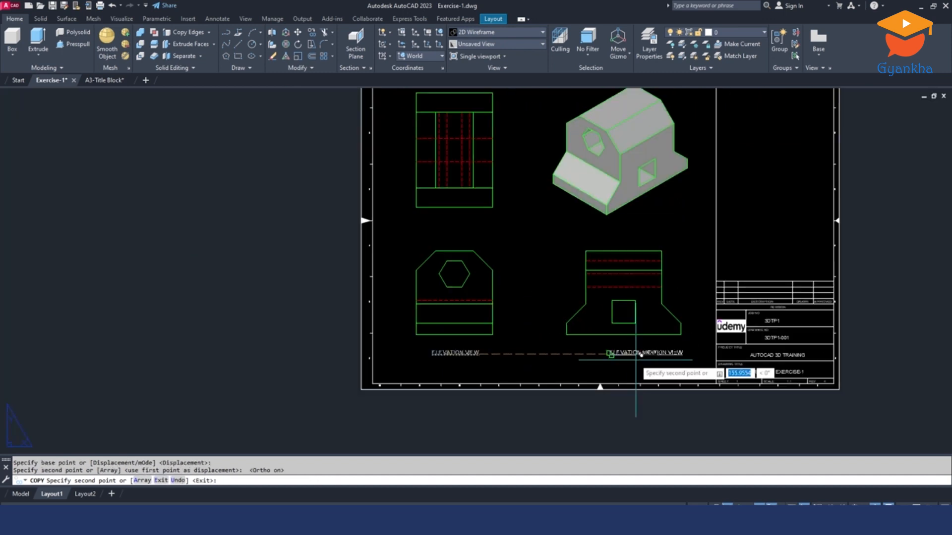
{"action": "left_click", "coordinate": [464, 218]}
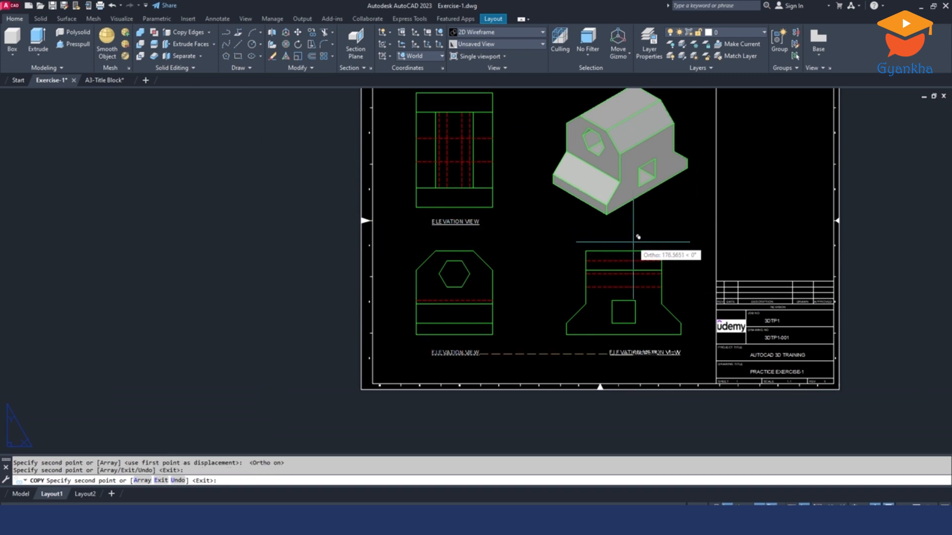
{"action": "key", "text": "Escape"}
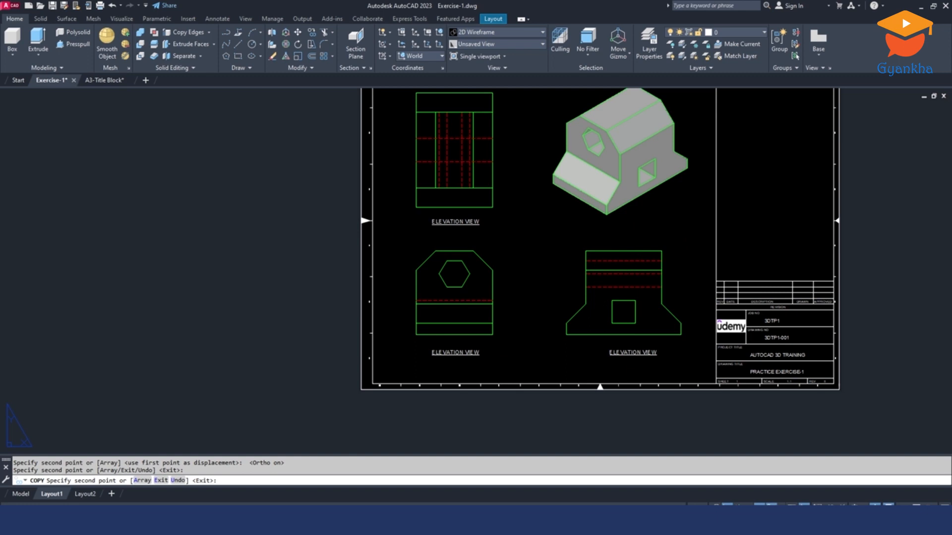
{"action": "key", "text": "Escape"}
{"action": "key", "text": "Escape"}
- Change the label beneath the view with the square hole to "SIDE VIEW"
{"action": "scroll", "coordinate": [483, 237], "scroll_direction": "up", "scroll_amount": 2}
{"action": "left_click", "coordinate": [566, 321]}
{"action": "key", "text": "Escape"}
{"action": "key", "text": "Escape"}
{"action": "middle_click_drag", "start_coordinate": [609, 354], "coordinate": [416, 268]}
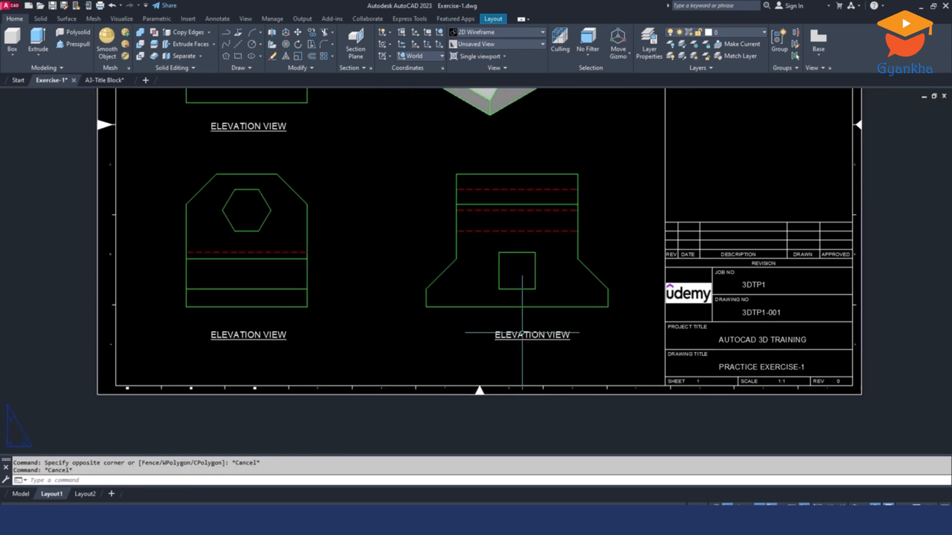
{"action": "double_click", "coordinate": [546, 336]}
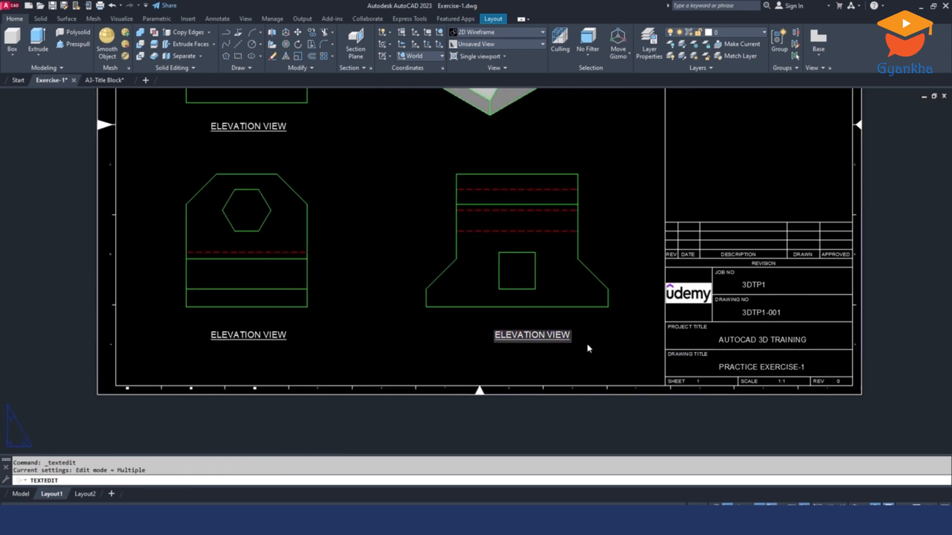
{"action": "key", "text": "Home"}
{"action": "key", "text": "Delete"}
{"action": "key", "text": "Delete"}
{"action": "key", "text": "Delete"}
{"action": "key", "text": "Delete"}
{"action": "key", "text": "Delete"}
{"action": "key", "text": "Delete"}
{"action": "key", "text": "Delete"}
{"action": "key", "text": "Delete"}
{"action": "key", "text": "Delete"}
{"action": "key", "text": "Delete"}
{"action": "type", "text": "SIDE"}
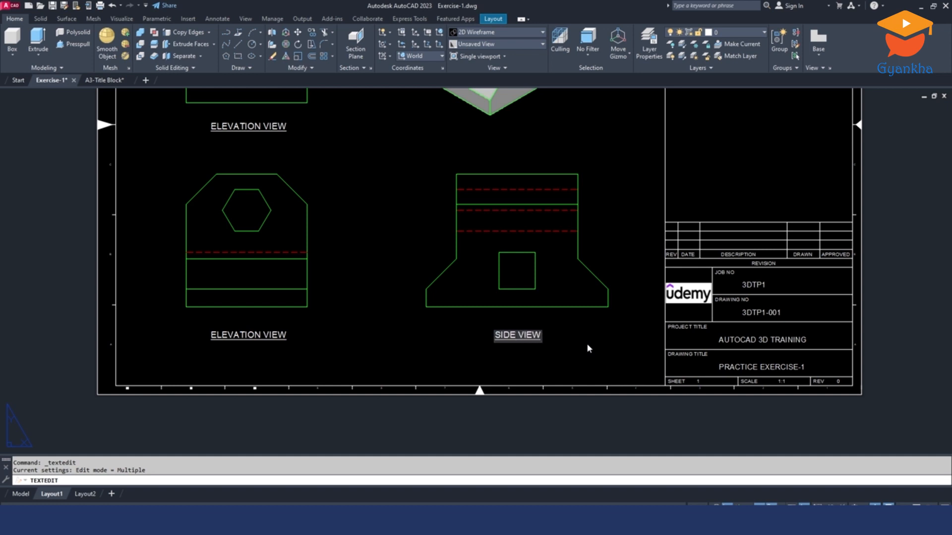
{"action": "left_click", "coordinate": [588, 346]}
- Change the label beneath the upper orthographic view to "TOP VIEW" and end text editing
{"action": "scroll", "coordinate": [352, 258], "scroll_direction": "up", "scroll_amount": 3}
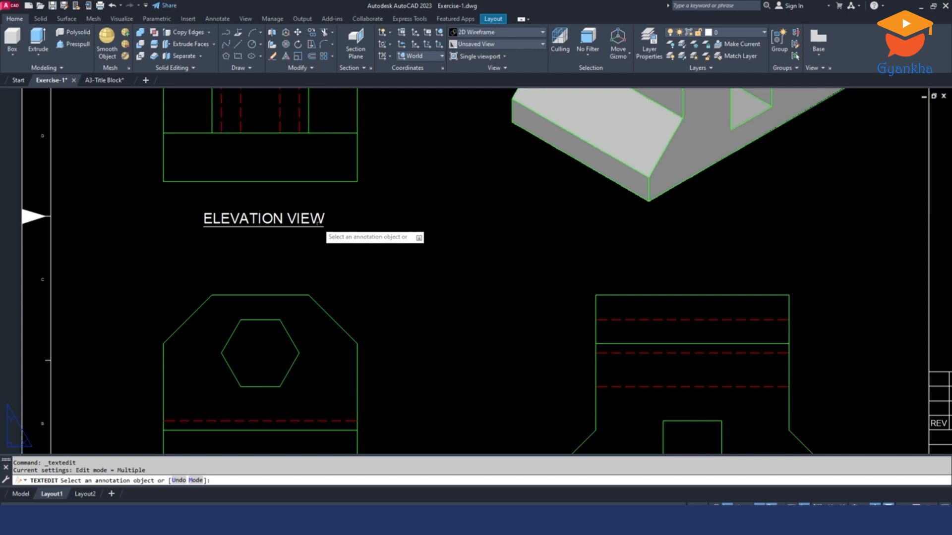
{"action": "left_click", "coordinate": [317, 224]}
{"action": "left_click", "coordinate": [286, 218]}
{"action": "key", "text": "shift+Home"}
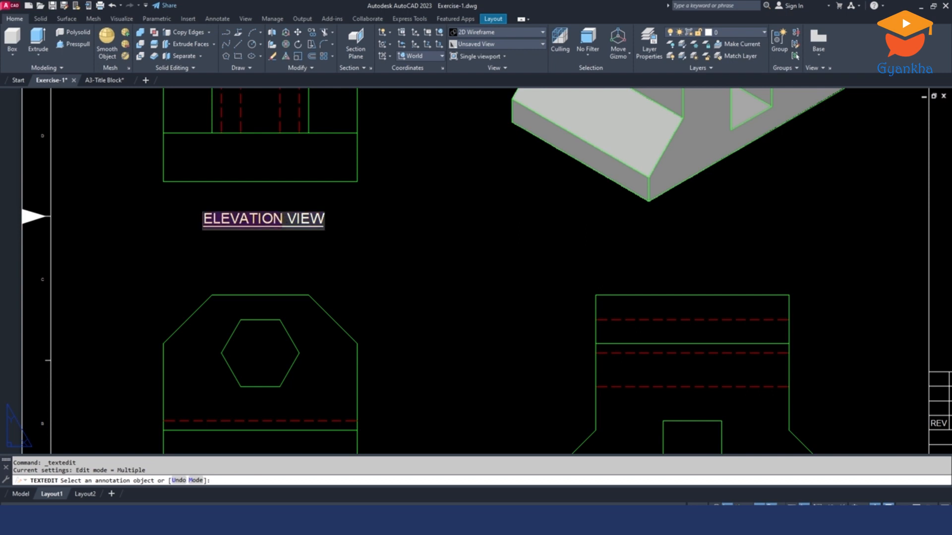
{"action": "key", "text": "BackSpace"}
{"action": "type", "text": "TOP"}
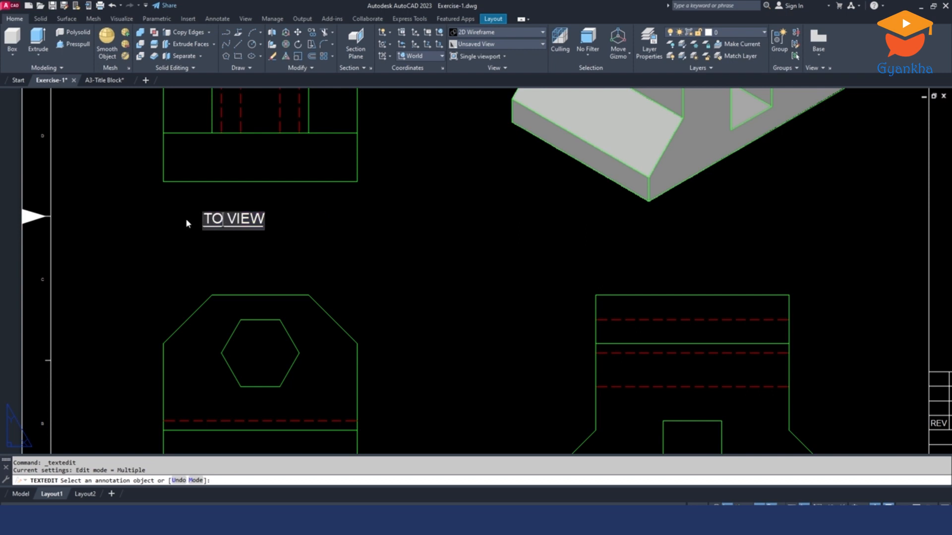
{"action": "left_click", "coordinate": [397, 277]}
{"action": "key", "text": "Escape"}
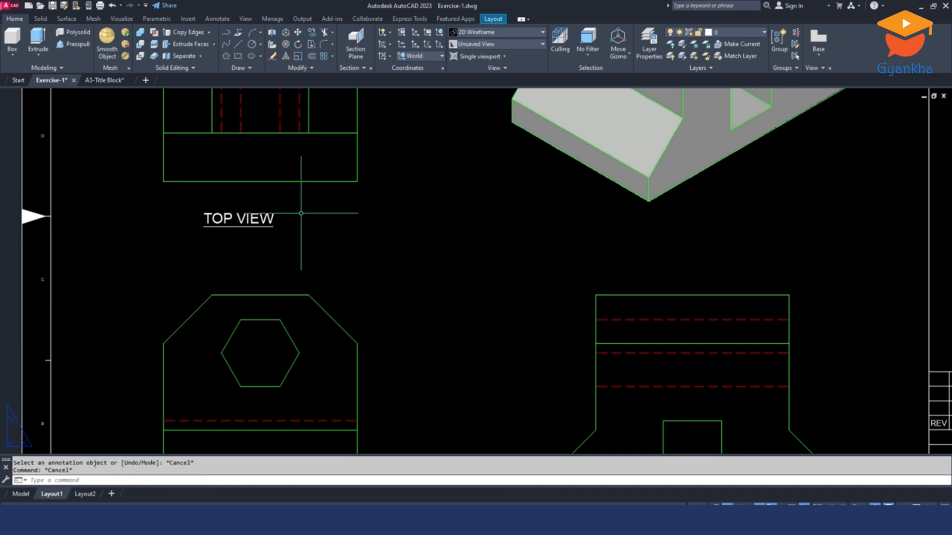
- Copy the TOP VIEW label horizontally to beneath the shaded 3D view and end the copying
{"action": "left_click", "coordinate": [235, 225]}
{"action": "left_click", "coordinate": [311, 32]}
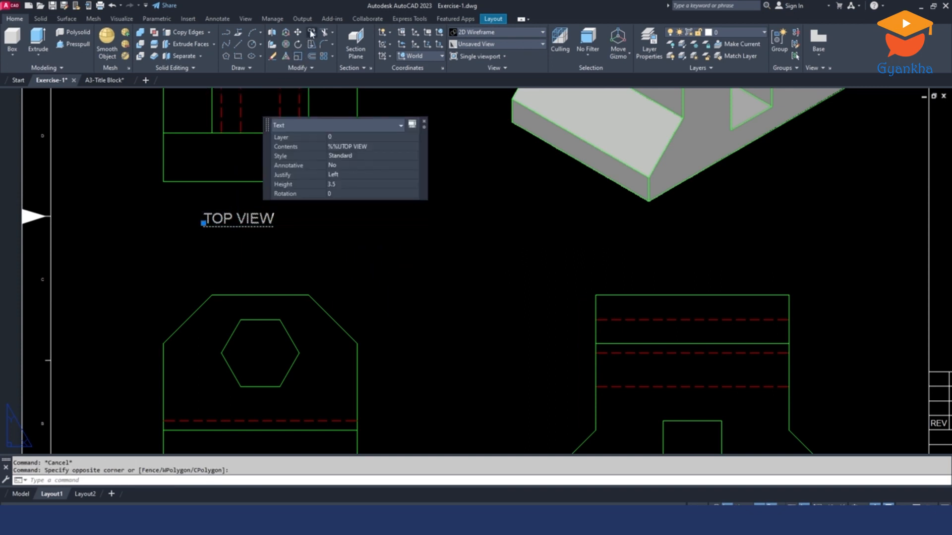
{"action": "left_click", "coordinate": [203, 223]}
{"action": "scroll", "coordinate": [203, 223], "scroll_direction": "down", "scroll_amount": 2}
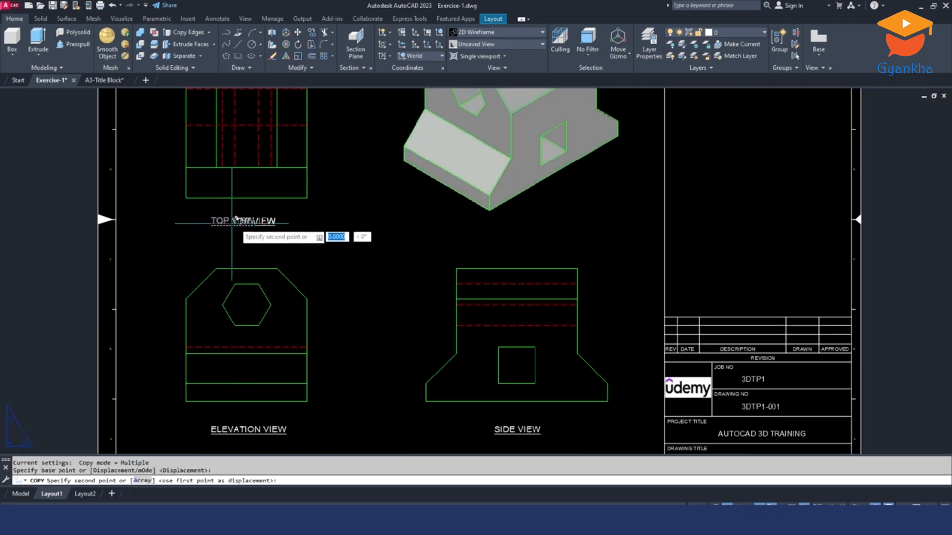
{"action": "left_click", "coordinate": [489, 222]}
{"action": "key", "text": "Escape"}
- Change the label beneath the shaded 3D view to "3D VIEW" and end text editing
{"action": "double_click", "coordinate": [506, 223]}
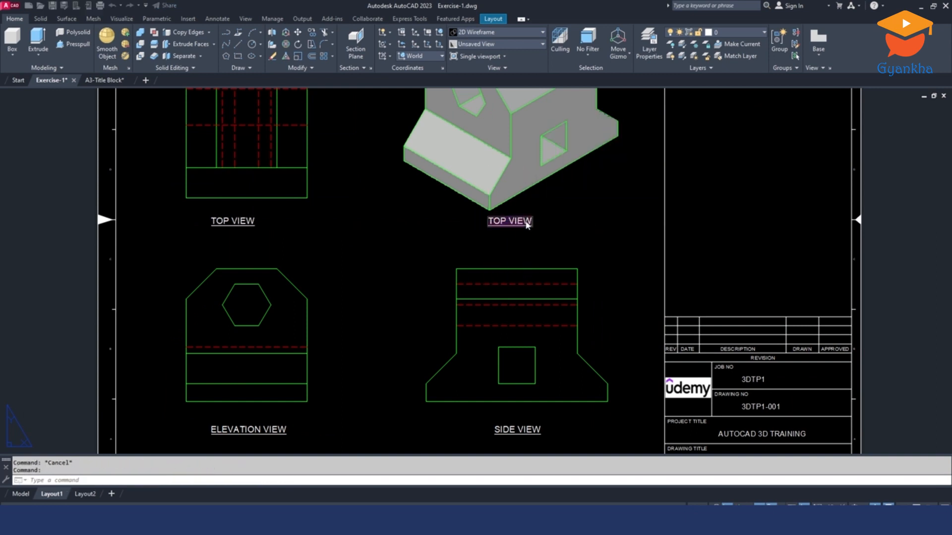
{"action": "type", "text": "3D"}
{"action": "key", "text": "Return"}
{"action": "key", "text": "Escape"}
- Set the layer override for new dimensions to DIM
{"action": "scroll", "coordinate": [501, 233], "scroll_direction": "down", "scroll_amount": 2}
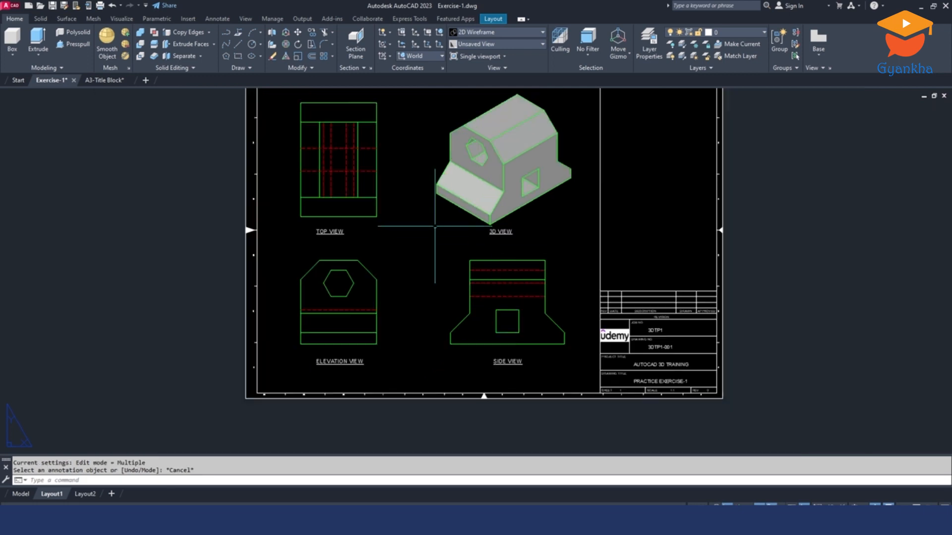
{"action": "middle_click_drag", "start_coordinate": [444, 306], "coordinate": [374, 333]}
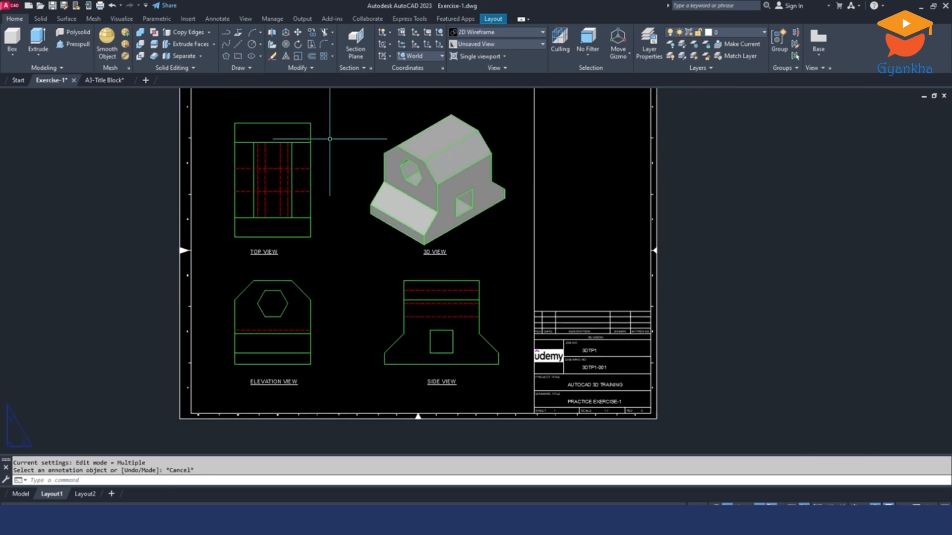
{"action": "left_click", "coordinate": [218, 20]}
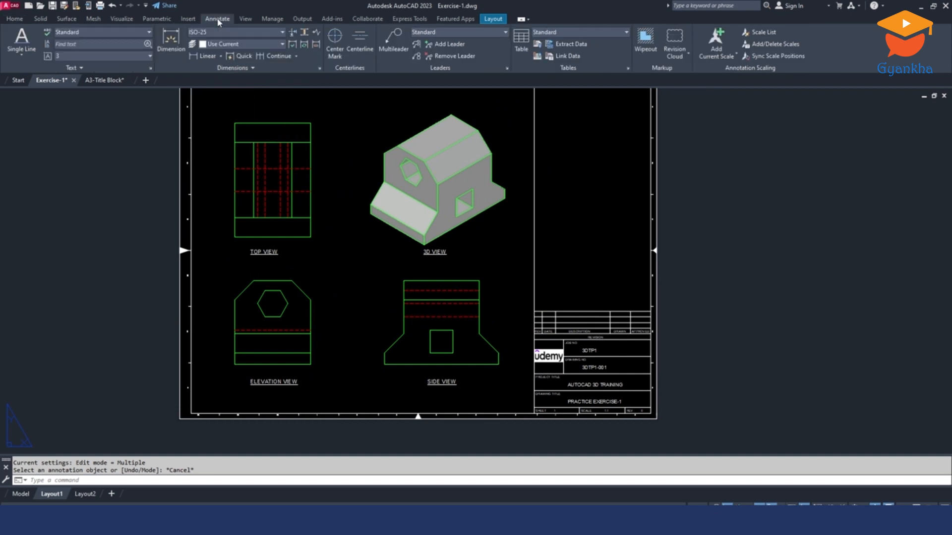
{"action": "left_click", "coordinate": [244, 45]}
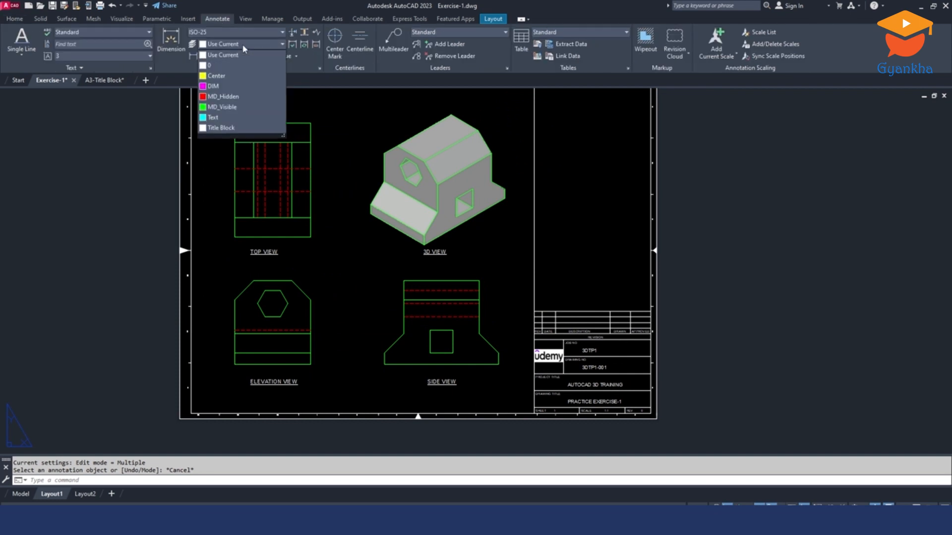
{"action": "left_click", "coordinate": [215, 86]}
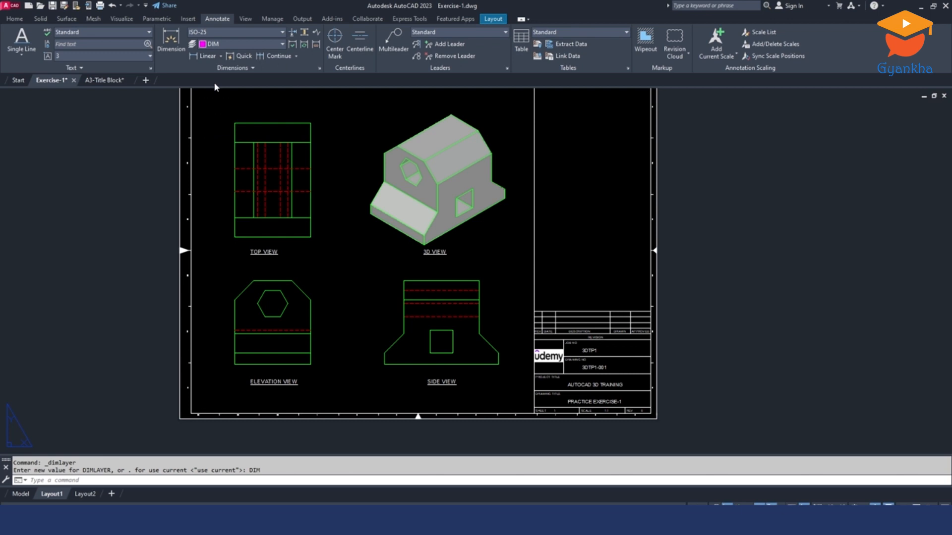
- Add a linear dimension across the full bottom edge of the elevation view, placed between the view and its label
{"action": "left_click", "coordinate": [207, 57]}
{"action": "scroll", "coordinate": [292, 281], "scroll_direction": "up", "scroll_amount": 4}
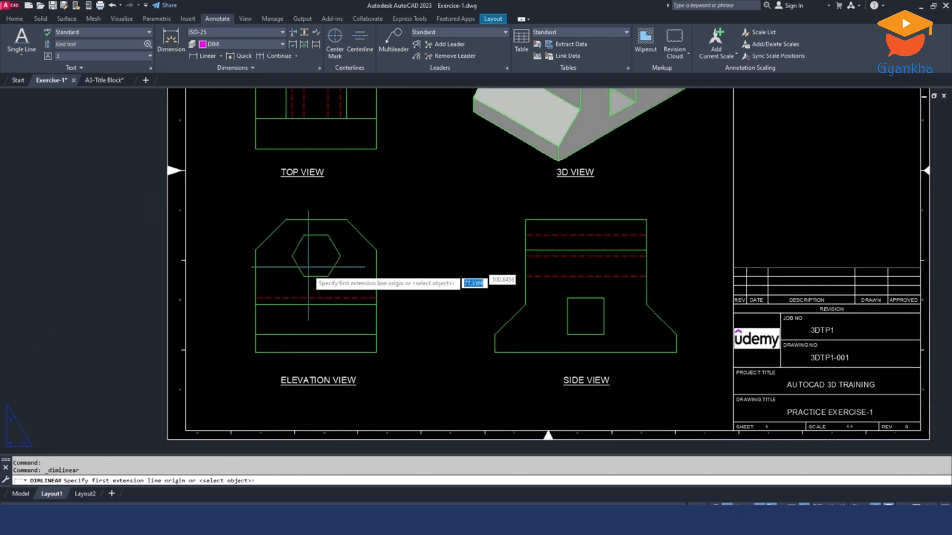
{"action": "left_click", "coordinate": [241, 354]}
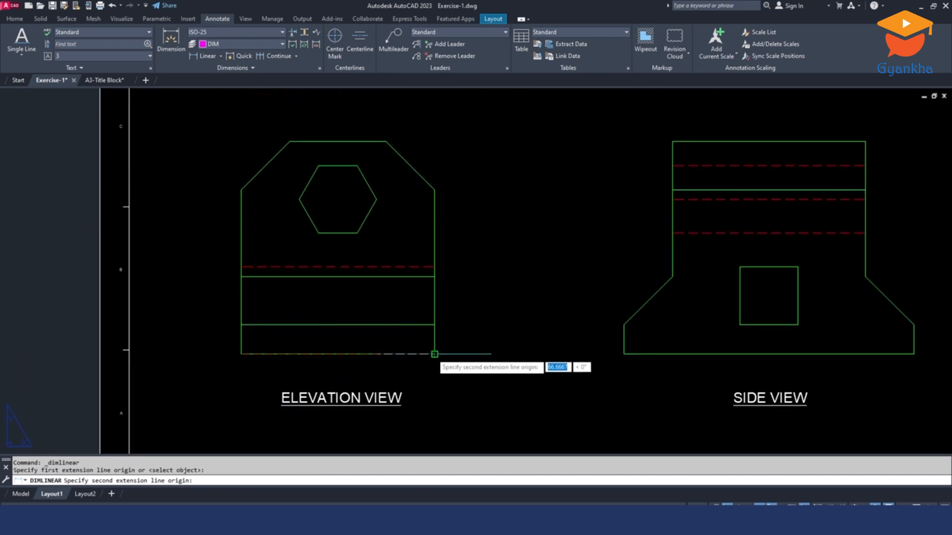
{"action": "left_click", "coordinate": [434, 354]}
{"action": "left_click", "coordinate": [432, 380]}
{"action": "key", "text": "Escape"}
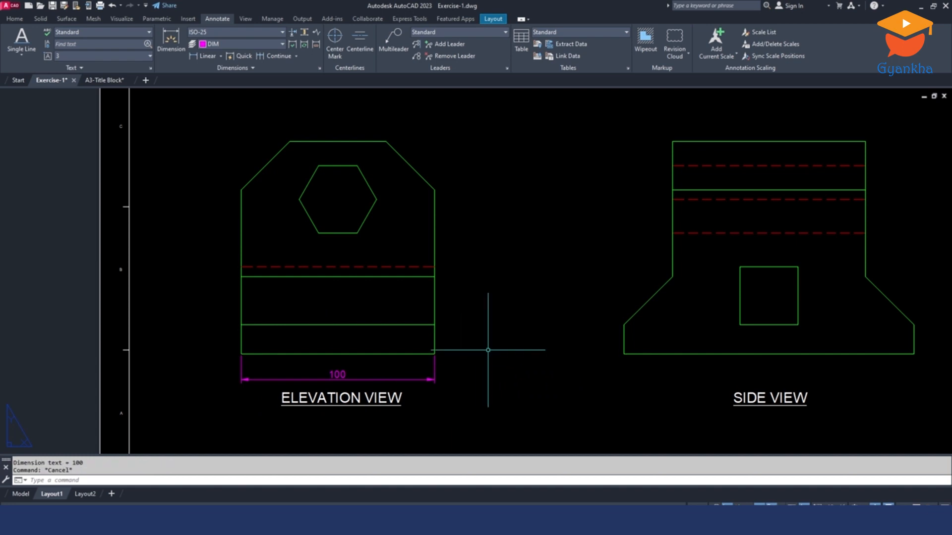
- Create a new dimension style named D1 based on ISO-25, for all dimensions, and continue to its settings
{"action": "left_click", "coordinate": [274, 34]}
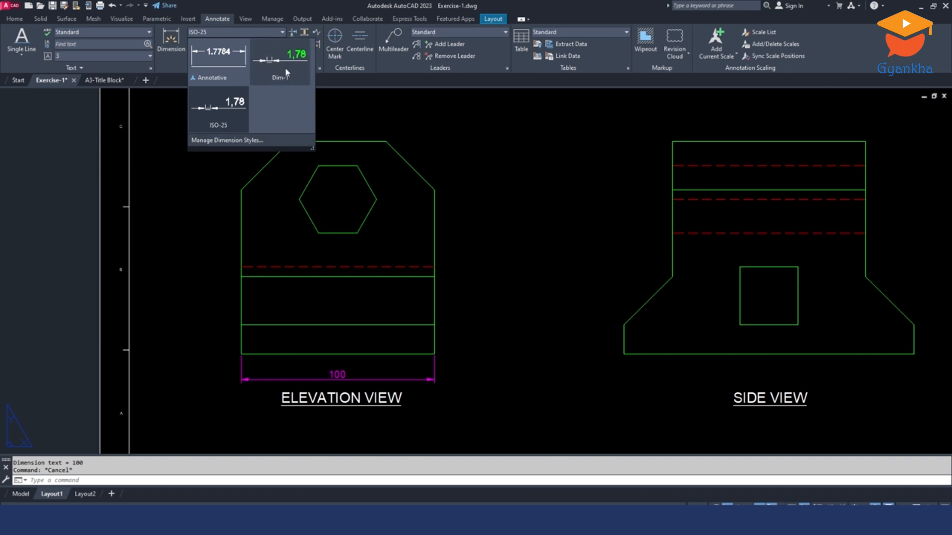
{"action": "left_click", "coordinate": [217, 141]}
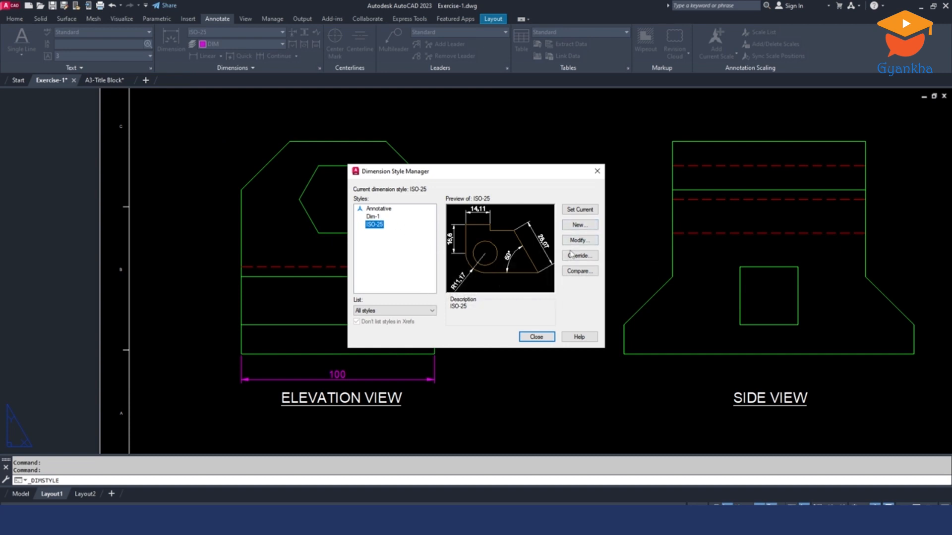
{"action": "left_click", "coordinate": [579, 225]}
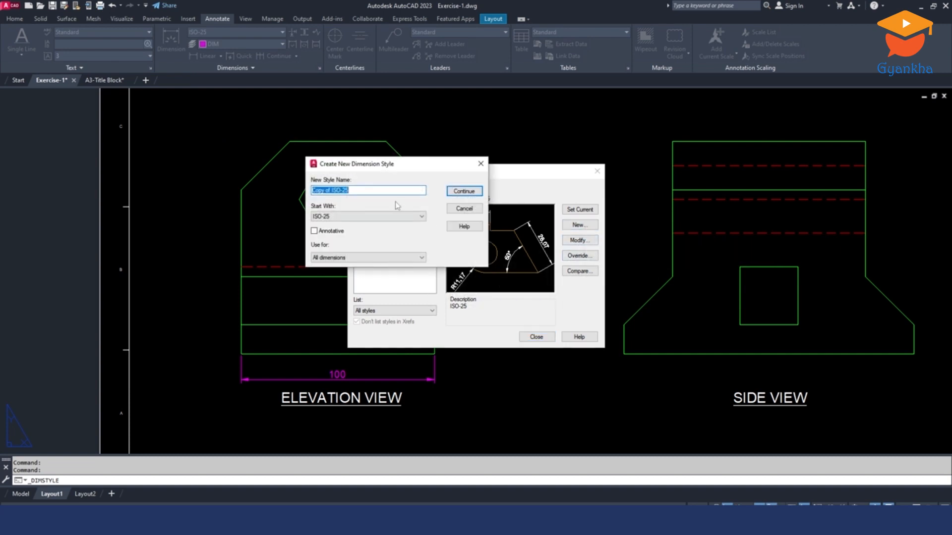
{"action": "type", "text": "D1"}
{"action": "left_click", "coordinate": [464, 192]}
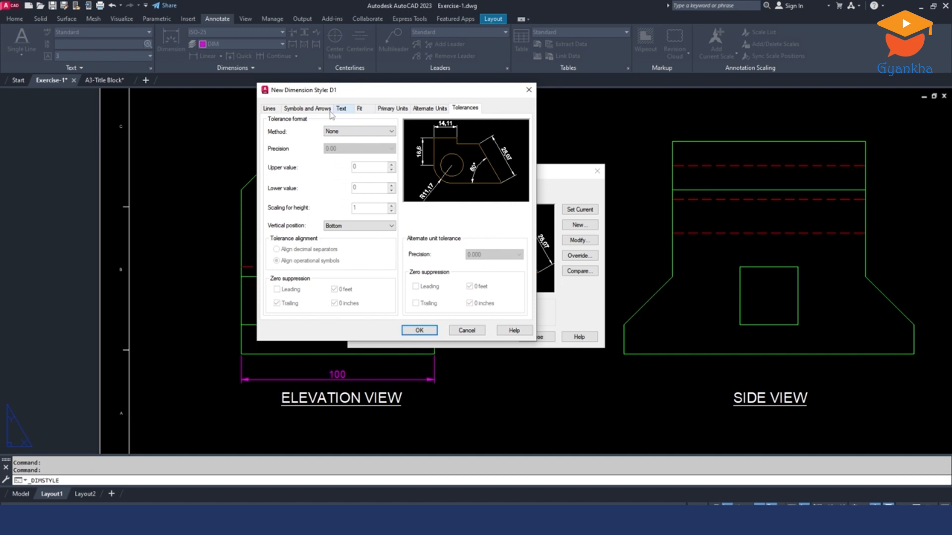
- Set the colour of both the dimension lines and the extension lines to ByLayer in style D1
{"action": "left_click", "coordinate": [270, 109]}
{"action": "left_click", "coordinate": [346, 131]}
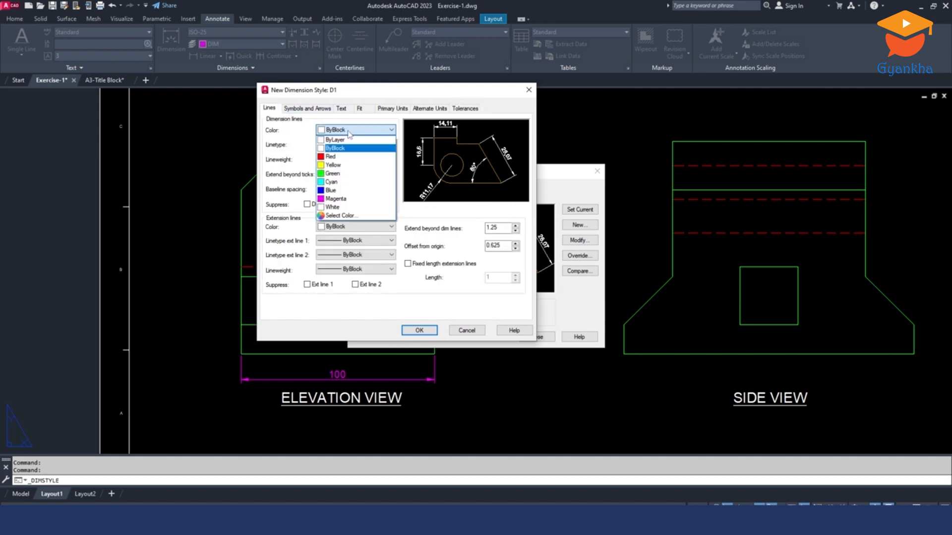
{"action": "left_click", "coordinate": [342, 148]}
{"action": "left_click", "coordinate": [341, 130]}
{"action": "left_click", "coordinate": [341, 140]}
{"action": "left_click", "coordinate": [340, 225]}
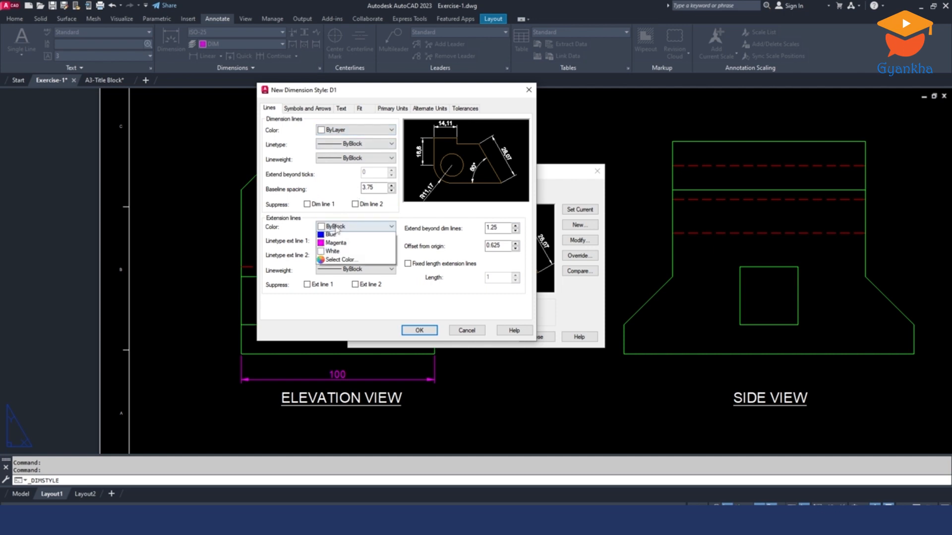
{"action": "left_click", "coordinate": [340, 237]}
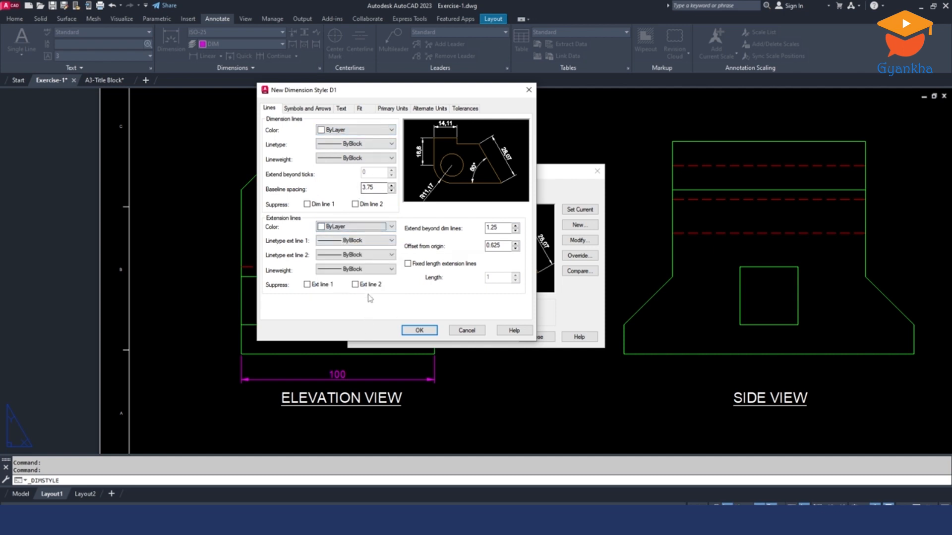
- Set the dimension text colour of style D1 to Cyan
{"action": "left_click", "coordinate": [312, 109]}
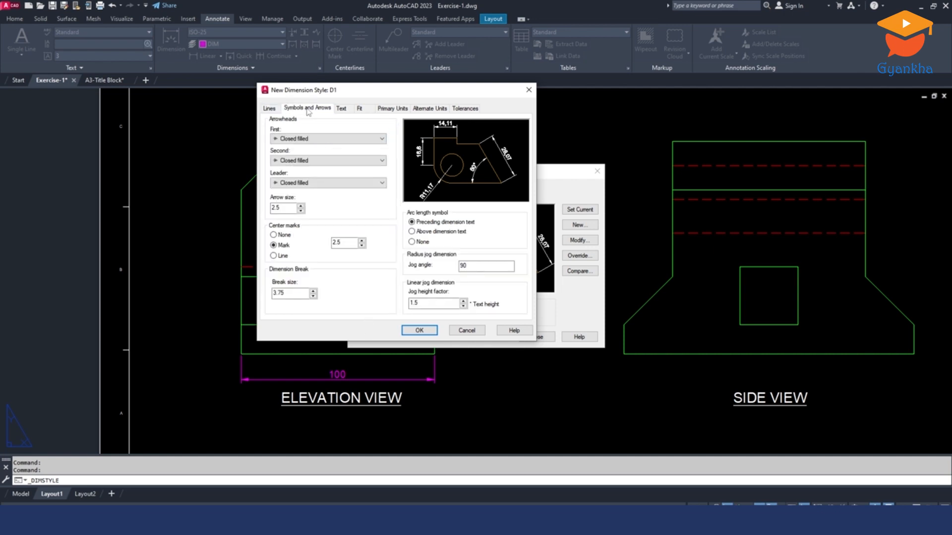
{"action": "left_click", "coordinate": [341, 108]}
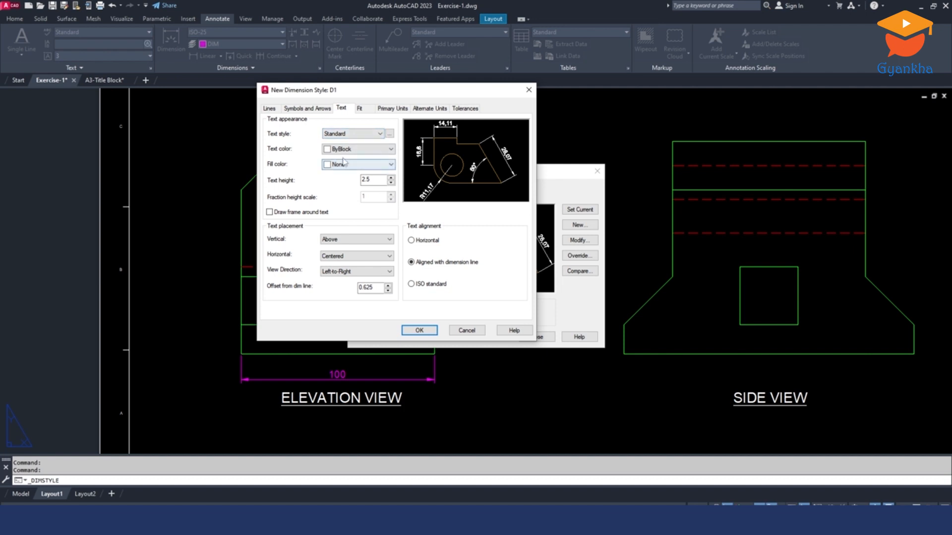
{"action": "left_click", "coordinate": [360, 150]}
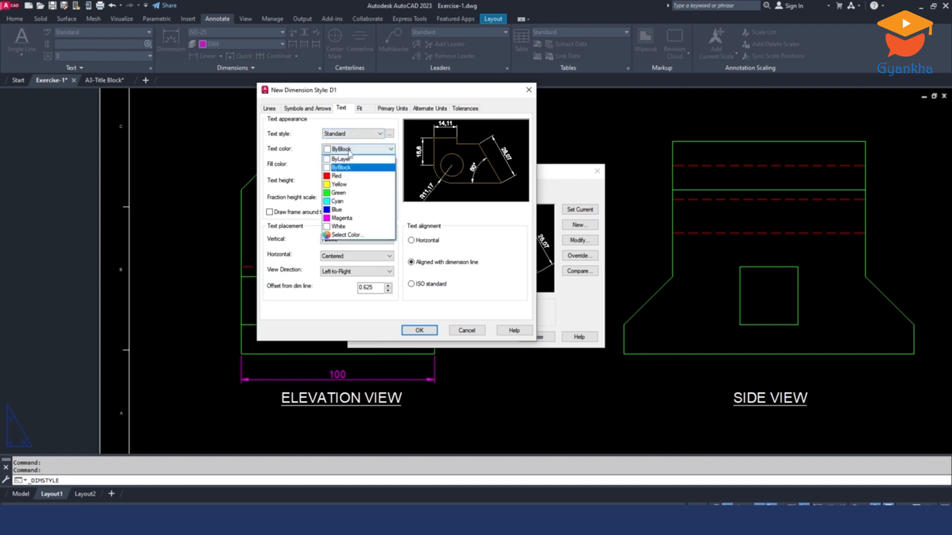
{"action": "left_click", "coordinate": [342, 201]}
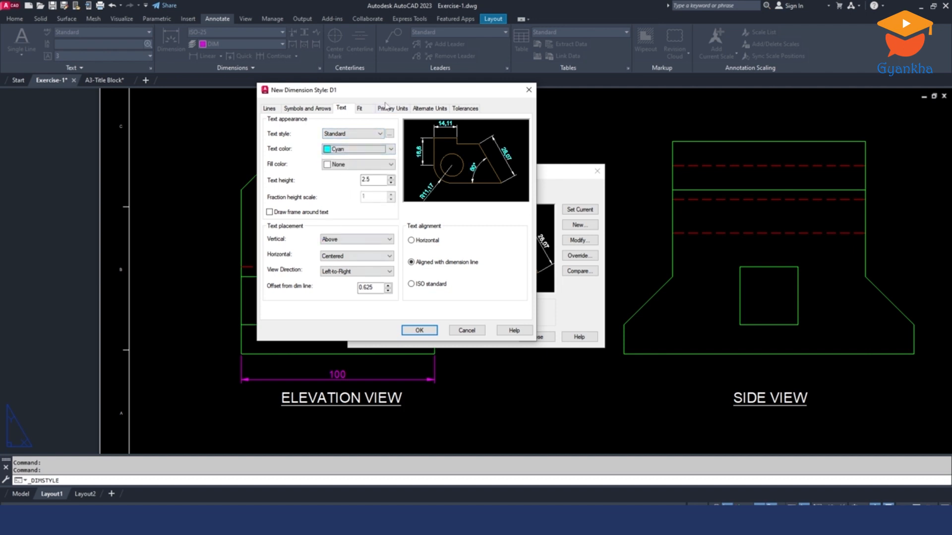
- Review the fit, unit and tolerance settings of D1, save the style and close the Dimension Style Manager
{"action": "left_click", "coordinate": [359, 109]}
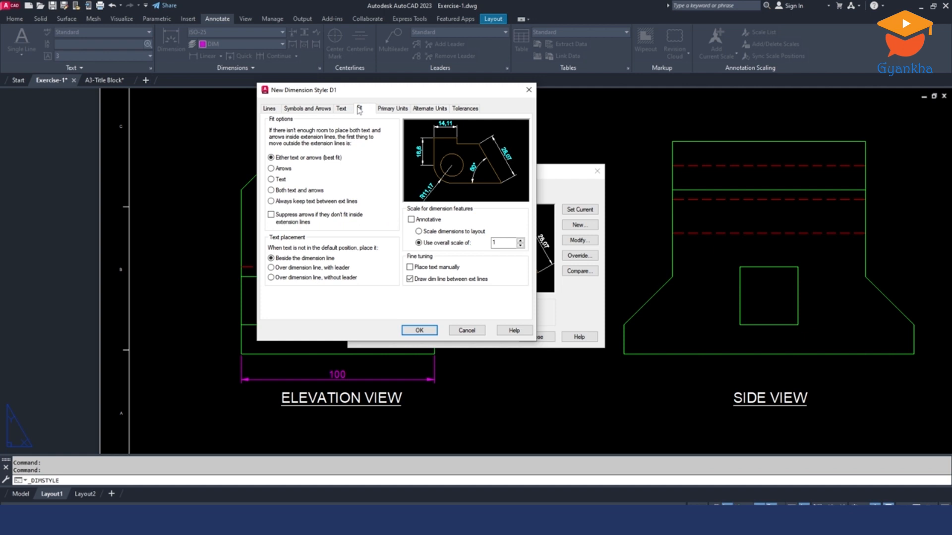
{"action": "left_click", "coordinate": [392, 108]}
{"action": "left_click", "coordinate": [429, 108]}
{"action": "left_click", "coordinate": [465, 108]}
{"action": "left_click", "coordinate": [418, 330]}
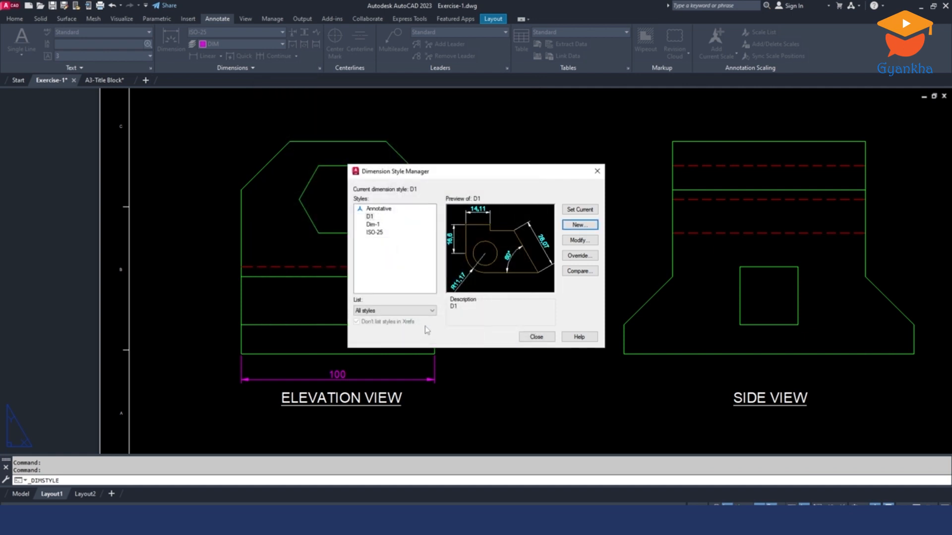
{"action": "left_click", "coordinate": [370, 217]}
{"action": "left_click", "coordinate": [537, 337]}
- Apply dimension style D1 to the width dimension beneath the elevation view and clear the selection
{"action": "left_click", "coordinate": [340, 378]}
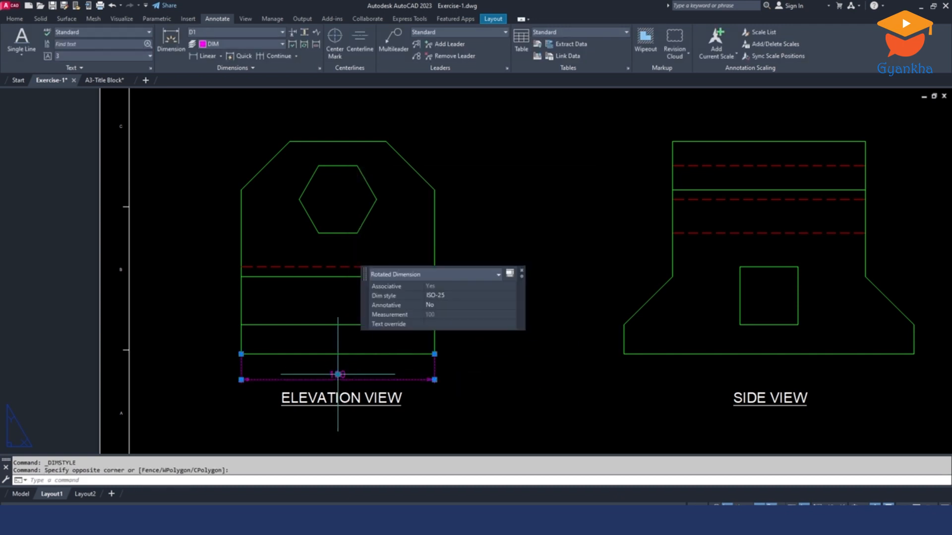
{"action": "left_click", "coordinate": [217, 31]}
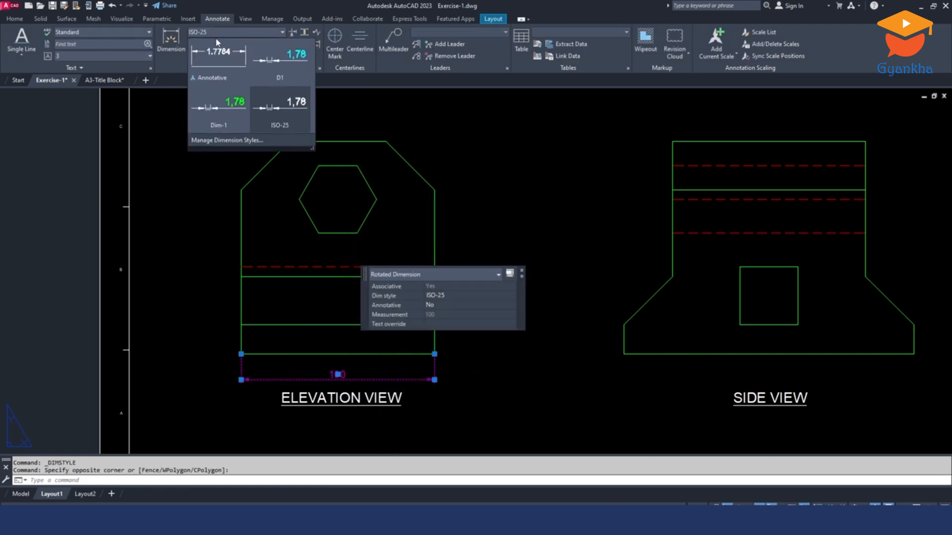
{"action": "left_click", "coordinate": [284, 65]}
{"action": "scroll", "coordinate": [324, 379], "scroll_direction": "up", "scroll_amount": 2}
{"action": "key", "text": "Escape"}
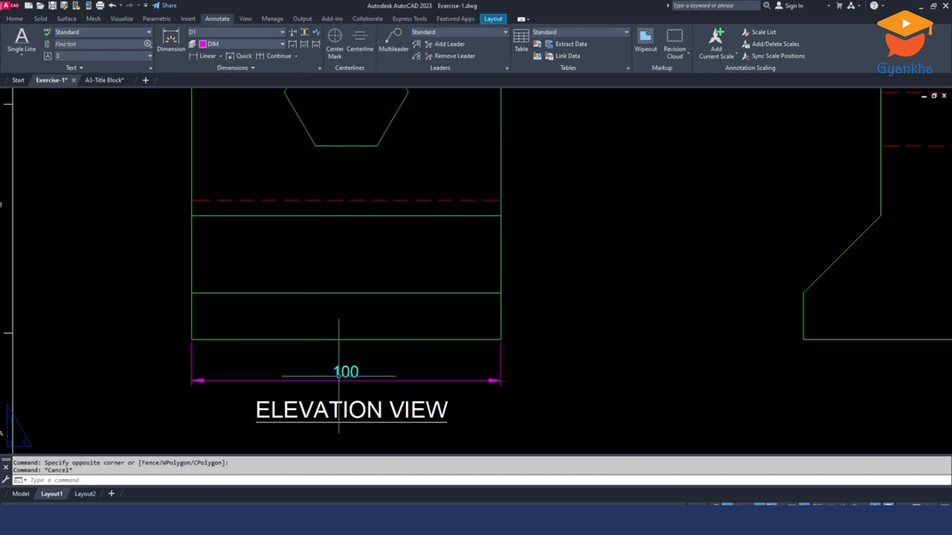
- Check the dimension layout in PRACTICE EXERCISE-1.pdf in Adobe Reader, then return to Exercise-1.dwg in AutoCAD
{"action": "scroll", "coordinate": [371, 345], "scroll_direction": "down", "scroll_amount": 2}
{"action": "scroll", "coordinate": [461, 332], "scroll_direction": "down", "scroll_amount": 2}
{"action": "scroll", "coordinate": [399, 340], "scroll_direction": "up", "scroll_amount": 2}
{"action": "left_click", "coordinate": [278, 518]}
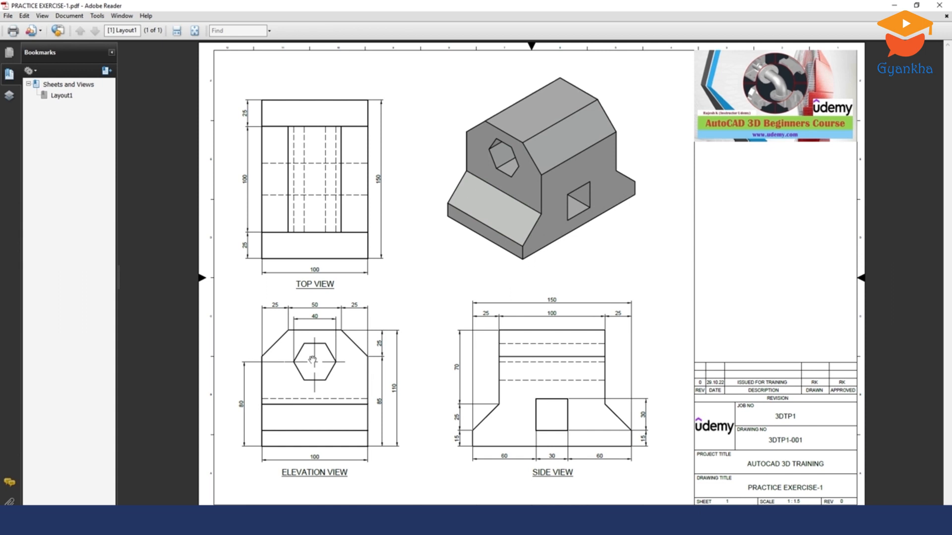
{"action": "left_click", "coordinate": [208, 518]}
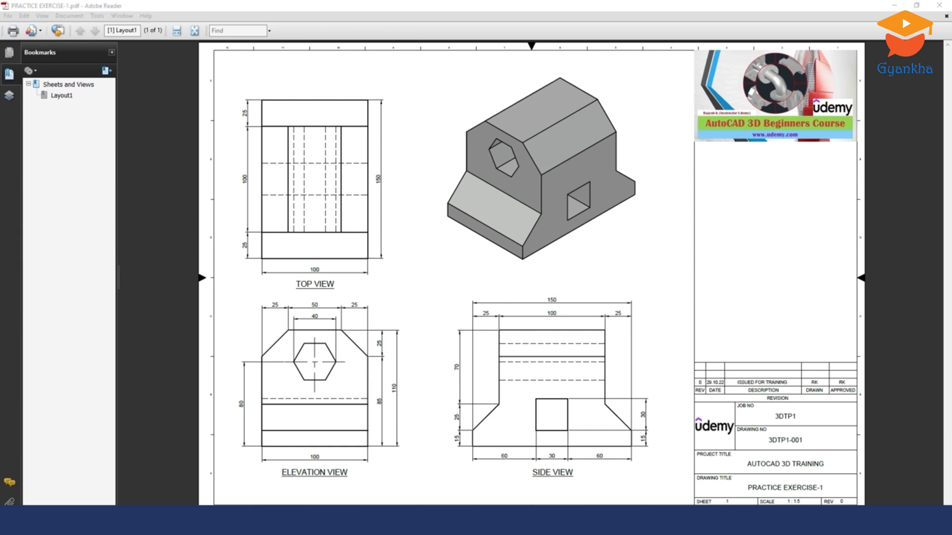
{"action": "left_click", "coordinate": [165, 476]}
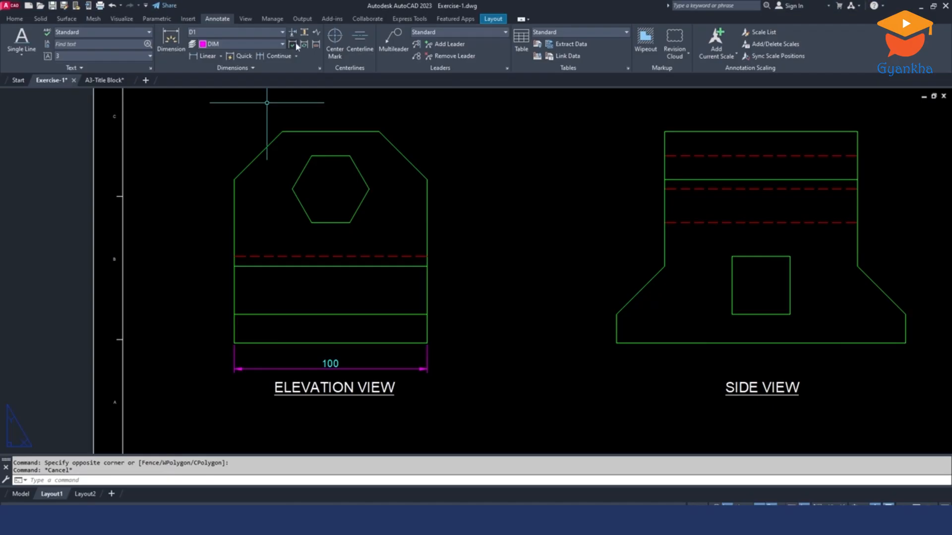
{"action": "left_click", "coordinate": [221, 57]}
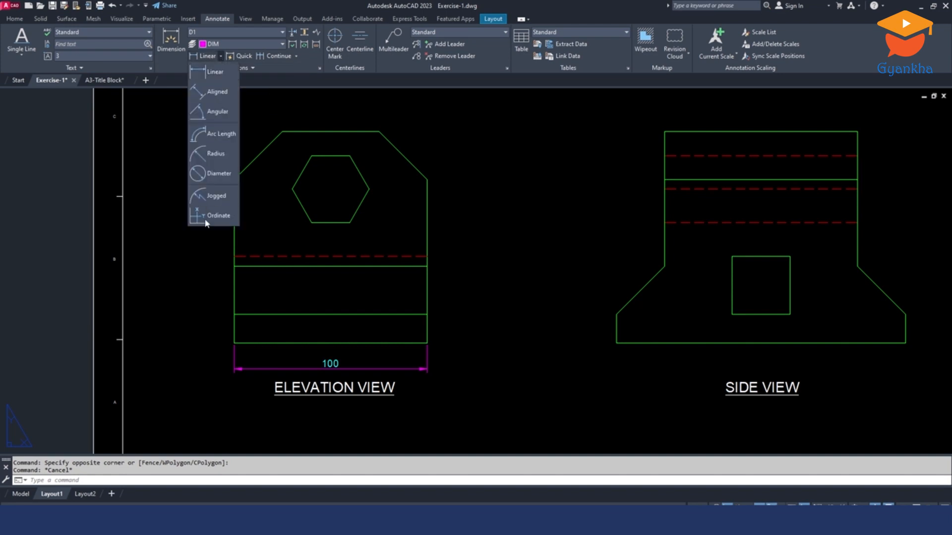
{"action": "left_click", "coordinate": [213, 73]}
{"action": "left_click", "coordinate": [234, 327]}
{"action": "scroll", "coordinate": [262, 236], "scroll_direction": "down", "scroll_amount": 4}
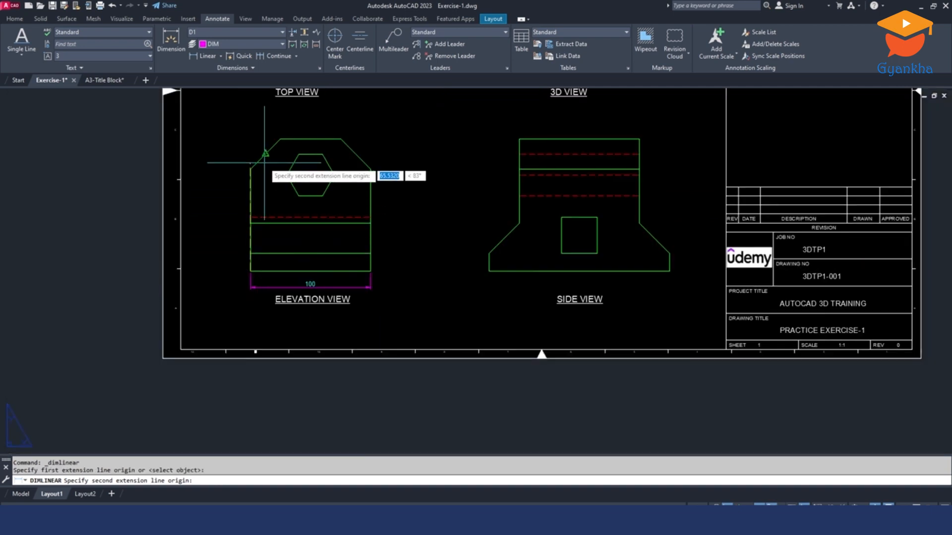
{"action": "key", "text": "Escape"}
{"action": "key", "text": "Escape"}
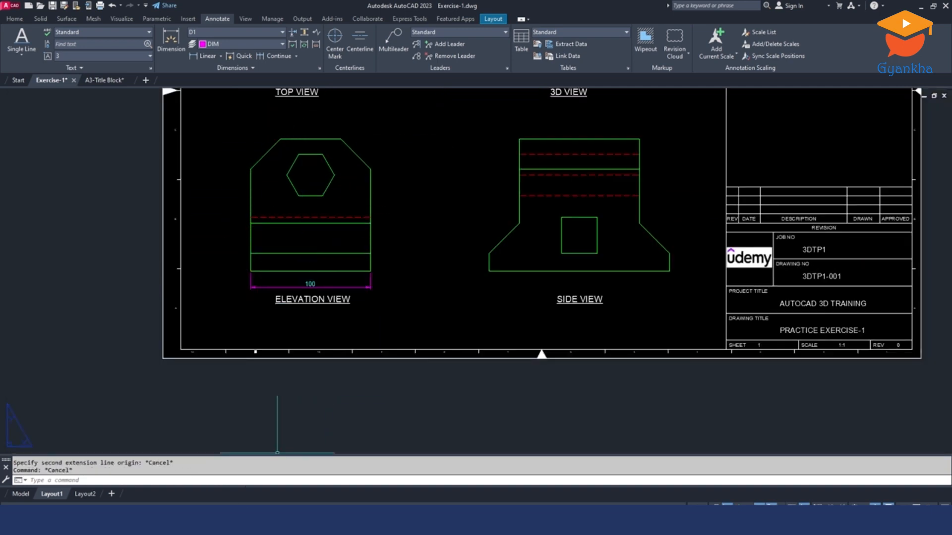
- Check the hexagon's centre lines in PRACTICE EXERCISE-1.pdf in Adobe Reader and return to Exercise-1.dwg in AutoCAD
{"action": "left_click", "coordinate": [295, 519]}
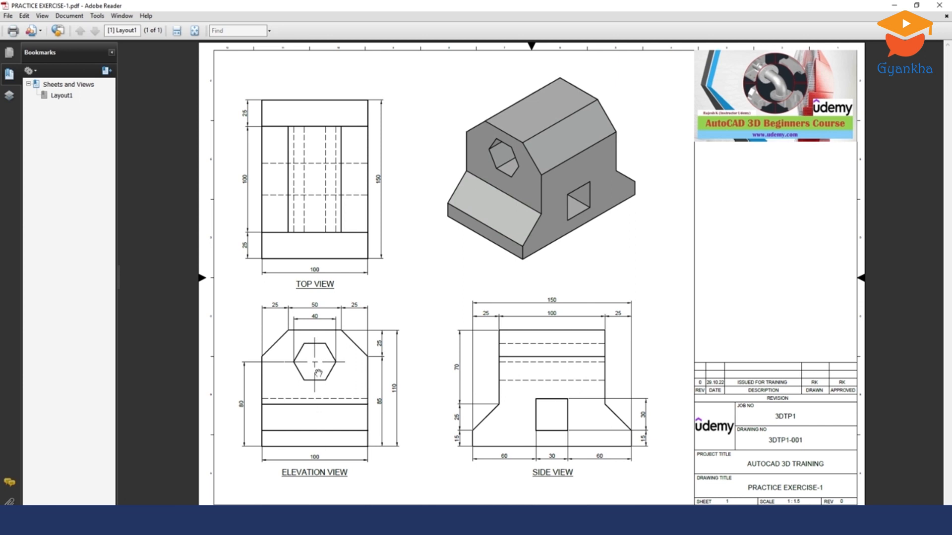
{"action": "mouse_move", "coordinate": [144, 518]}
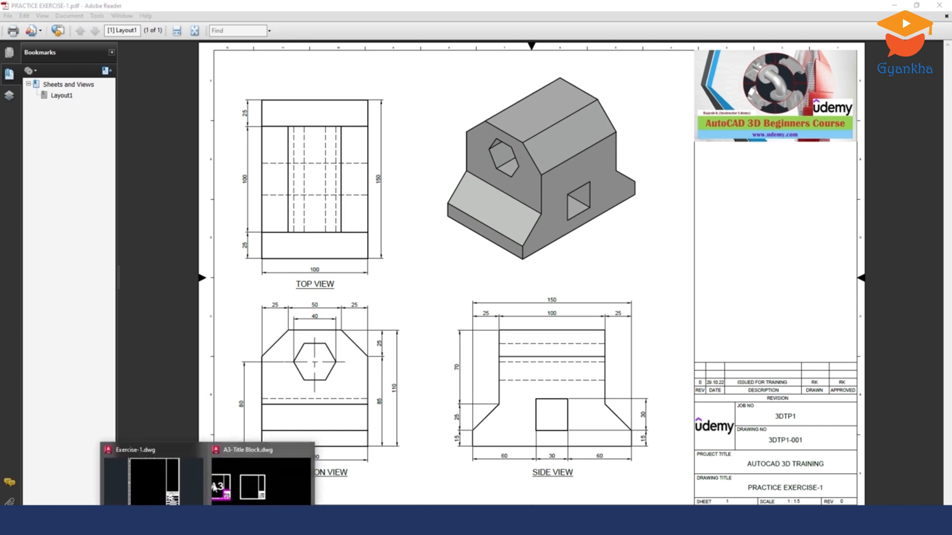
{"action": "left_click", "coordinate": [174, 465]}
- Make Center the current layer
{"action": "left_click", "coordinate": [15, 19]}
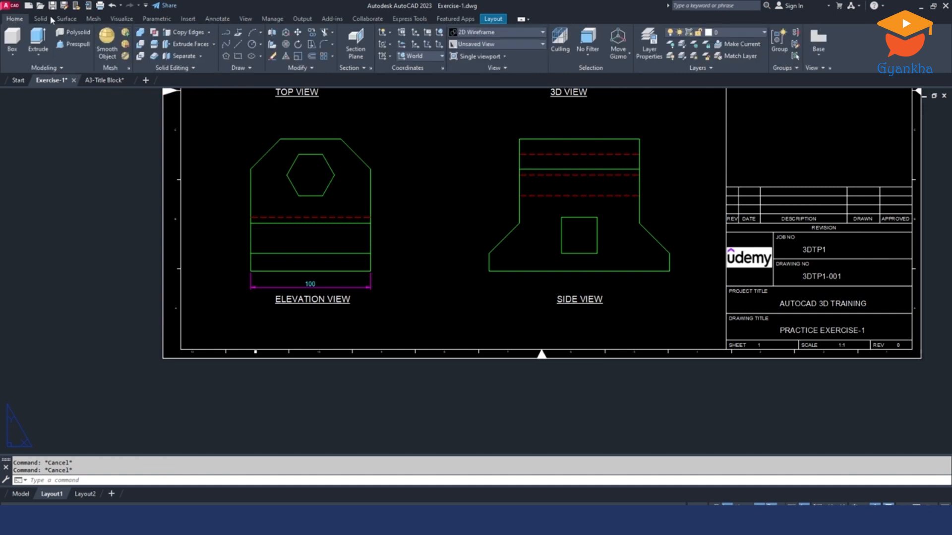
{"action": "left_click", "coordinate": [728, 34]}
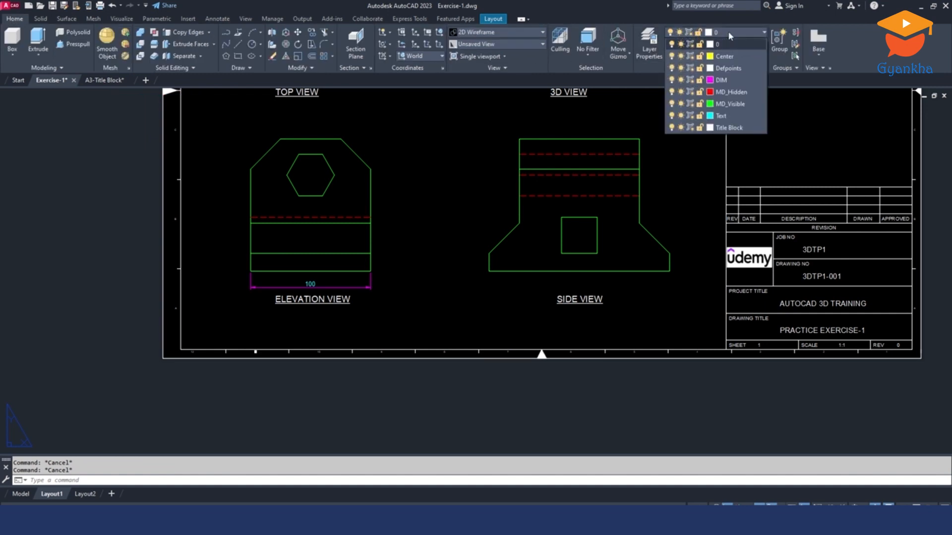
{"action": "left_click", "coordinate": [730, 57]}
- Add two centrelines through the hexagon, one between its upper and lower edges and one between the elevation view's two side edges
{"action": "left_click", "coordinate": [218, 18]}
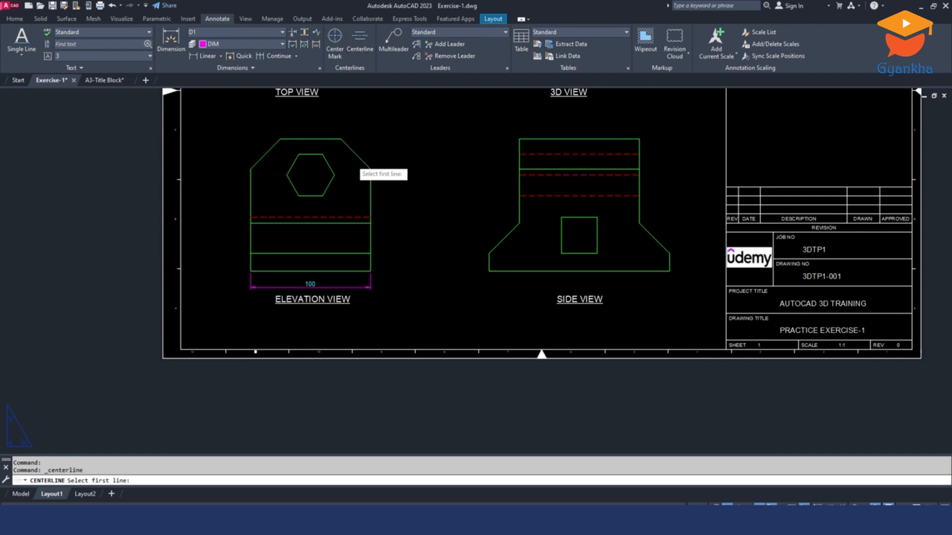
{"action": "scroll", "coordinate": [357, 164], "scroll_direction": "up", "scroll_amount": 2}
{"action": "left_click", "coordinate": [291, 150]}
{"action": "left_click", "coordinate": [289, 218]}
{"action": "middle_click_drag", "start_coordinate": [241, 243], "coordinate": [242, 282]}
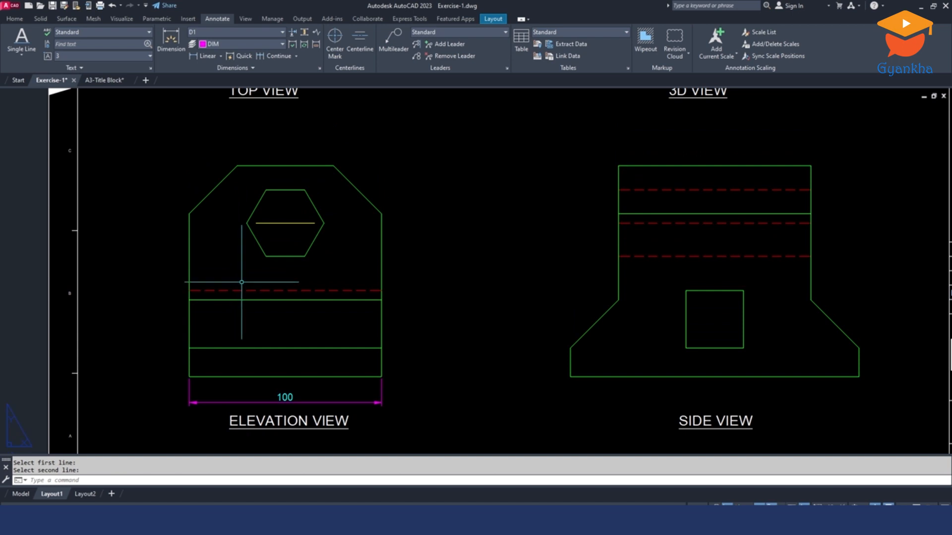
{"action": "key", "text": "Return"}
{"action": "left_click", "coordinate": [189, 241]}
{"action": "left_click", "coordinate": [381, 246]}
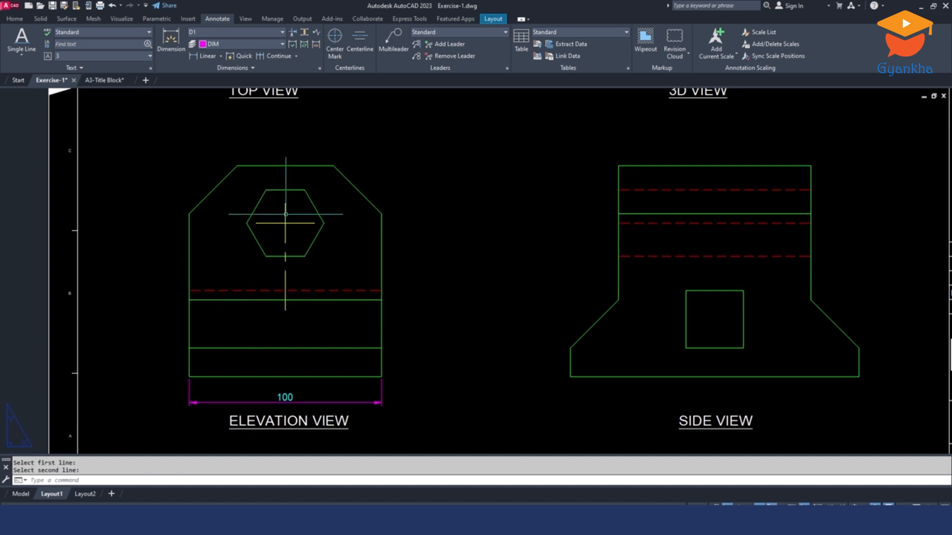
- Stretch the ends of the vertical centreline to the hexagon's upper and lower edges
{"action": "scroll", "coordinate": [286, 214], "scroll_direction": "up", "scroll_amount": 3}
{"action": "key", "text": "Escape"}
{"action": "key", "text": "Escape"}
{"action": "left_click", "coordinate": [281, 197]}
{"action": "key", "text": "Escape"}
{"action": "left_click", "coordinate": [283, 193]}
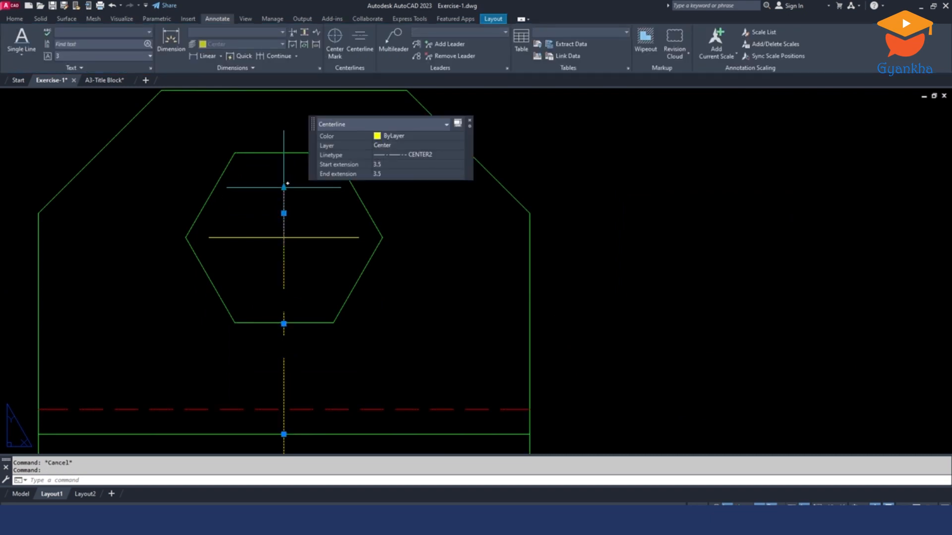
{"action": "left_click", "coordinate": [284, 213]}
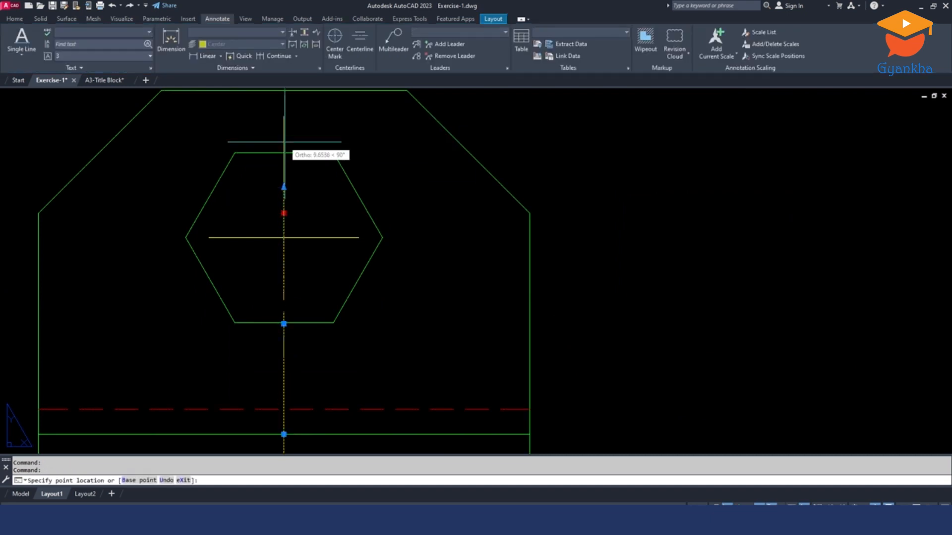
{"action": "middle_click_drag", "start_coordinate": [338, 214], "coordinate": [345, 159]}
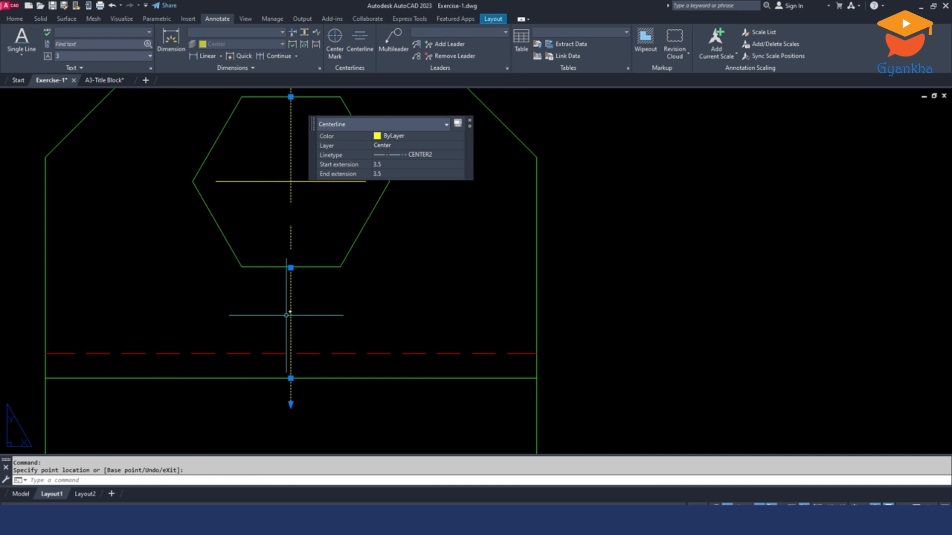
{"action": "left_click", "coordinate": [291, 378]}
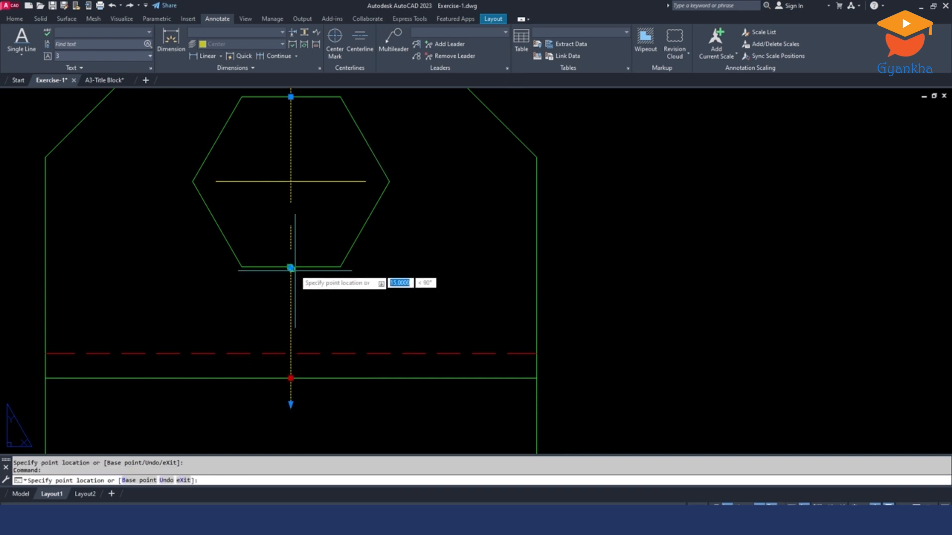
{"action": "left_click", "coordinate": [290, 290]}
{"action": "key", "text": "Escape"}
- Stretch the ends of the horizontal centreline to the hexagon's left and right corners
{"action": "middle_click_drag", "start_coordinate": [261, 164], "coordinate": [272, 229]}
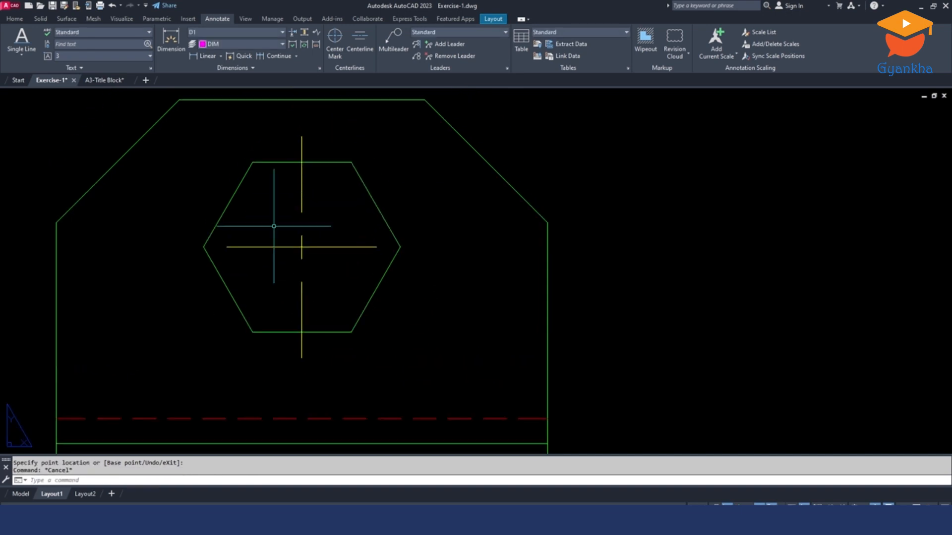
{"action": "left_click", "coordinate": [267, 247]}
{"action": "key", "text": "Escape"}
{"action": "left_click", "coordinate": [257, 246]}
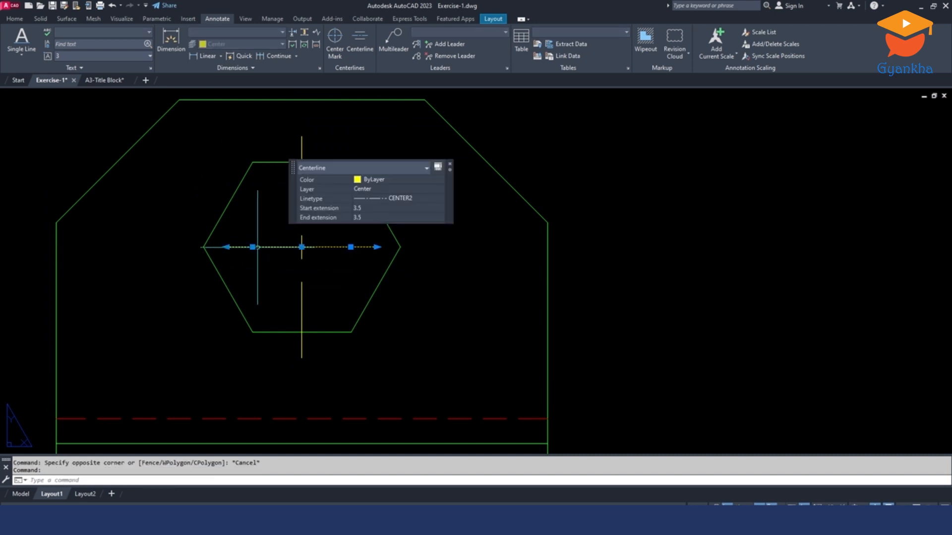
{"action": "left_click", "coordinate": [253, 247]}
{"action": "left_click", "coordinate": [203, 246]}
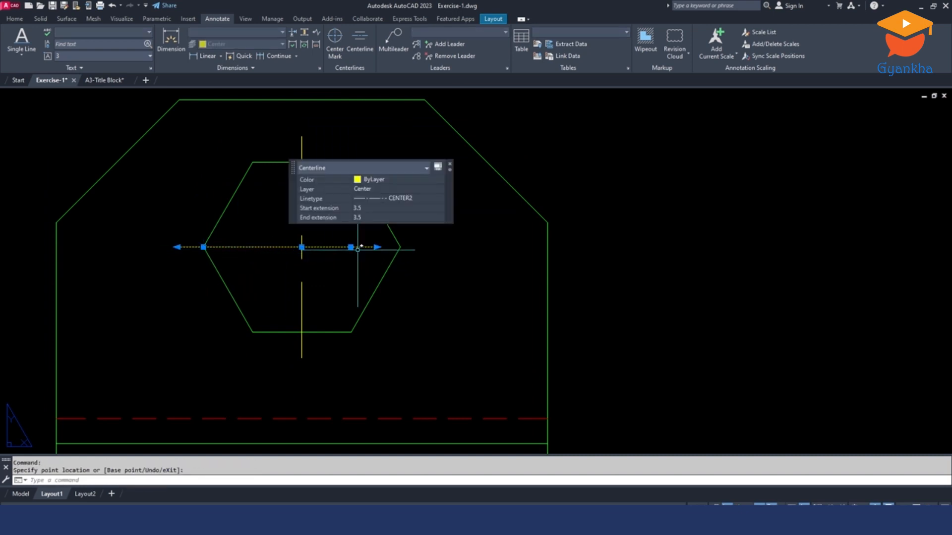
{"action": "left_click", "coordinate": [350, 246]}
{"action": "left_click", "coordinate": [400, 247]}
{"action": "key", "text": "Escape"}
{"action": "key", "text": "Escape"}
- Try a linear dimension from the elevation view's lower left corner up to the hexagon's horizontal centreline
{"action": "scroll", "coordinate": [384, 244], "scroll_direction": "down", "scroll_amount": 2}
{"action": "scroll", "coordinate": [384, 244], "scroll_direction": "down", "scroll_amount": 2}
{"action": "scroll", "coordinate": [516, 245], "scroll_direction": "down", "scroll_amount": 1}
{"action": "scroll", "coordinate": [548, 229], "scroll_direction": "down", "scroll_amount": 1}
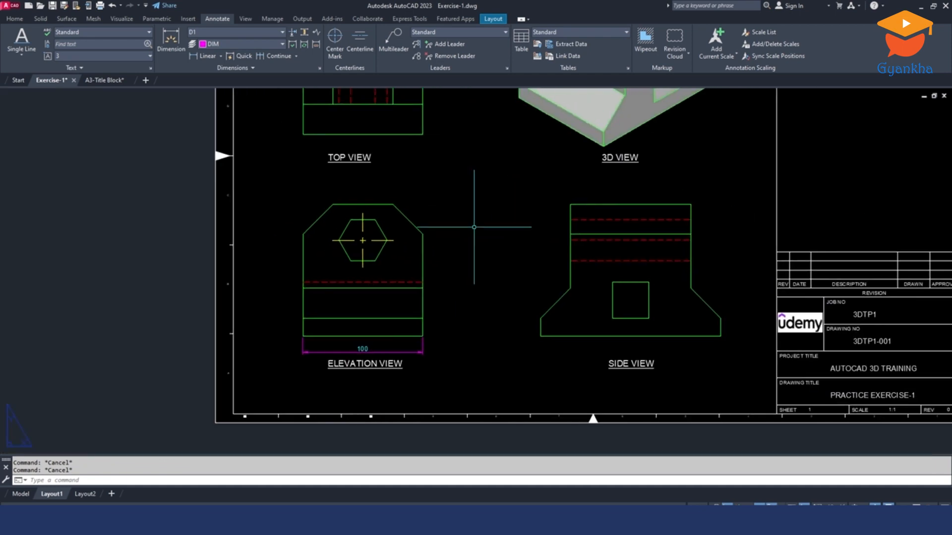
{"action": "left_click", "coordinate": [206, 56]}
{"action": "scroll", "coordinate": [281, 300], "scroll_direction": "up", "scroll_amount": 2}
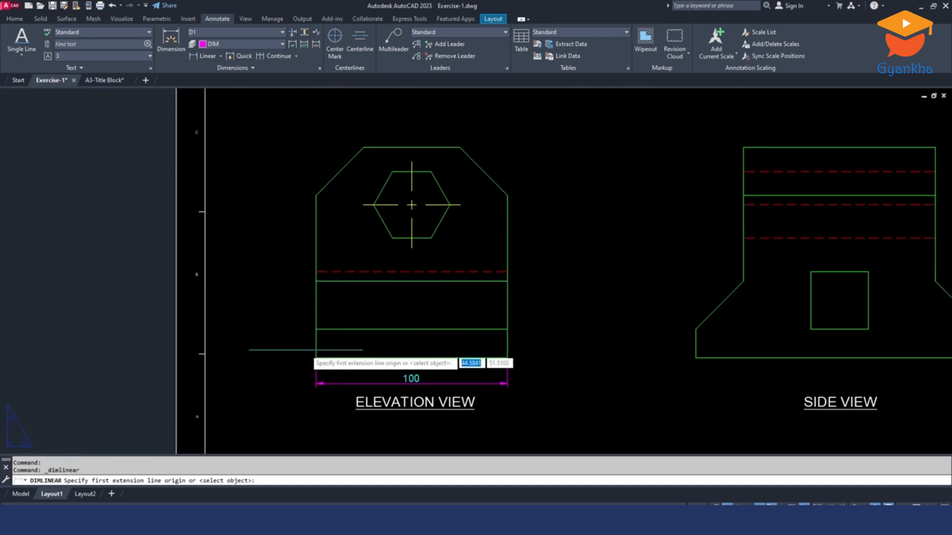
{"action": "left_click", "coordinate": [316, 358]}
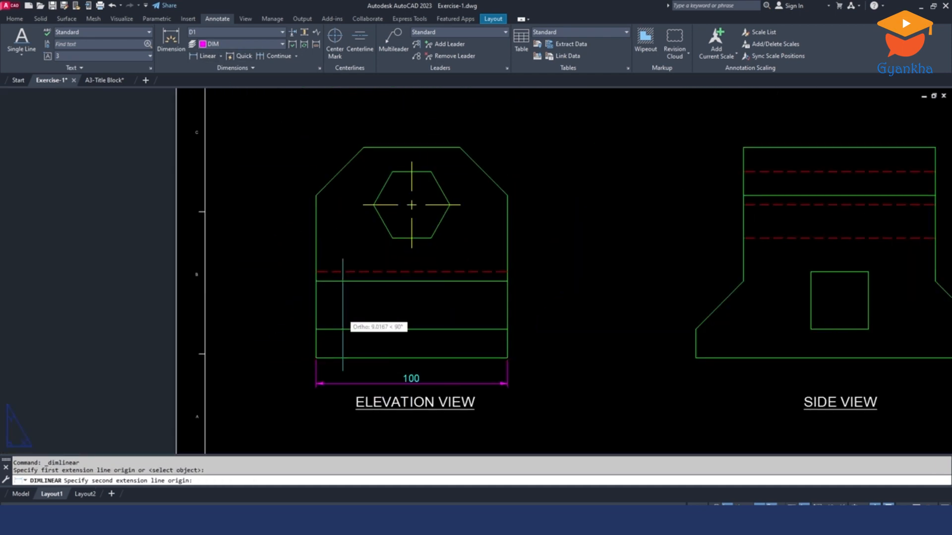
{"action": "left_click", "coordinate": [363, 204]}
{"action": "left_click", "coordinate": [290, 246]}
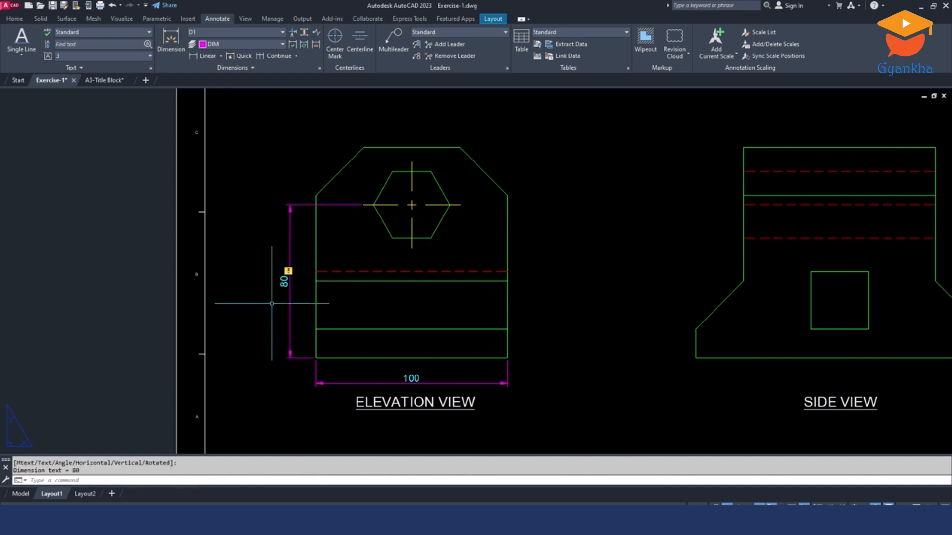
- Delete the vertical dimension on the left of the elevation view
{"action": "scroll", "coordinate": [275, 298], "scroll_direction": "up", "scroll_amount": 2}
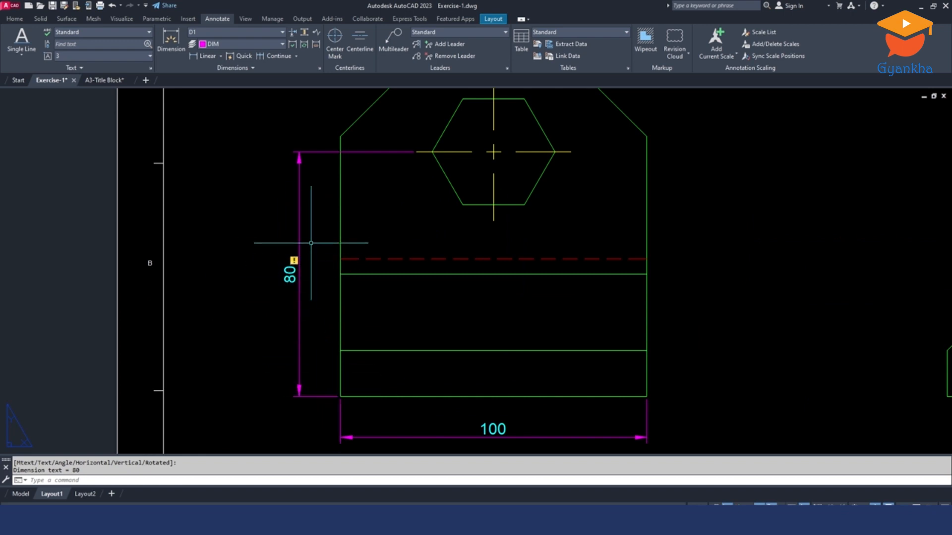
{"action": "key", "text": "Escape"}
{"action": "left_click", "coordinate": [303, 238]}
{"action": "left_click", "coordinate": [296, 216]}
{"action": "key", "text": "Delete"}
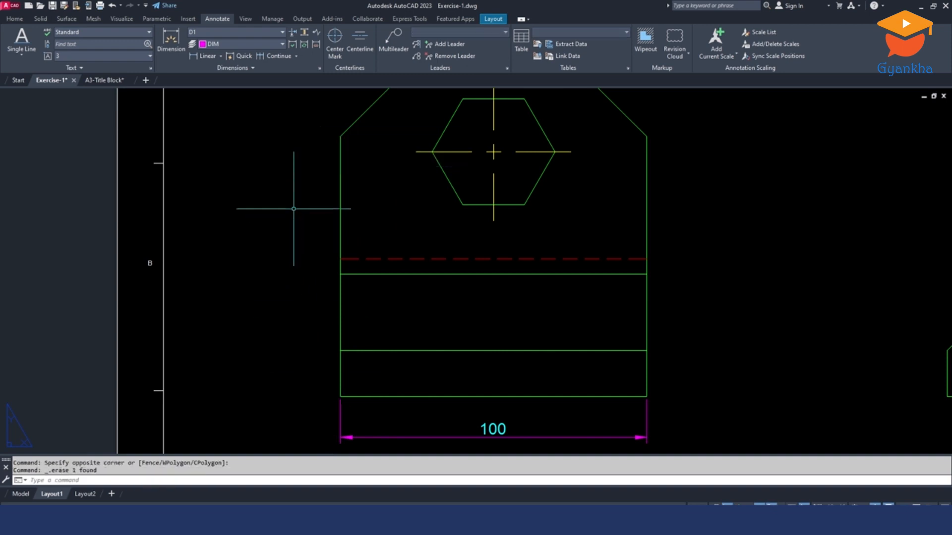
- Dimension the height of the hexagon's horizontal centreline above the base, to the left of the elevation view
{"action": "left_click", "coordinate": [205, 57]}
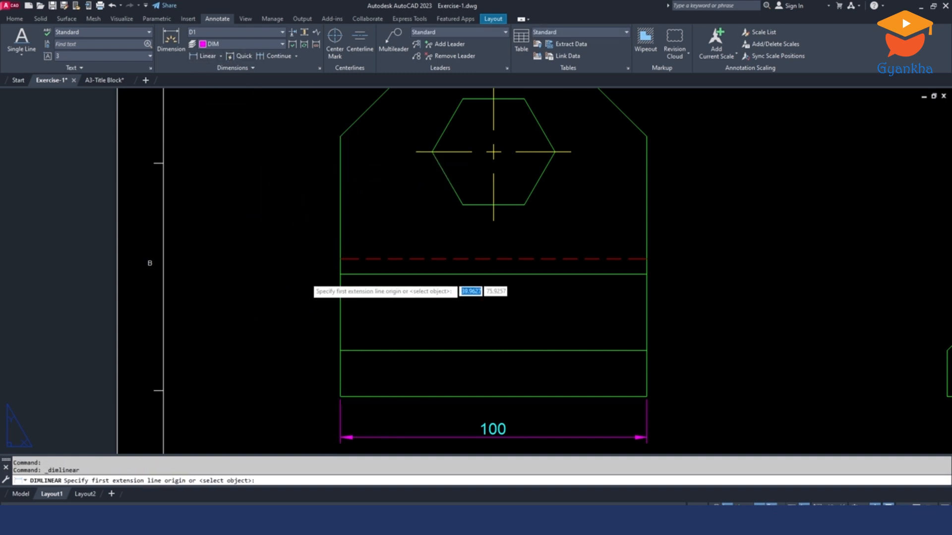
{"action": "left_click", "coordinate": [348, 397]}
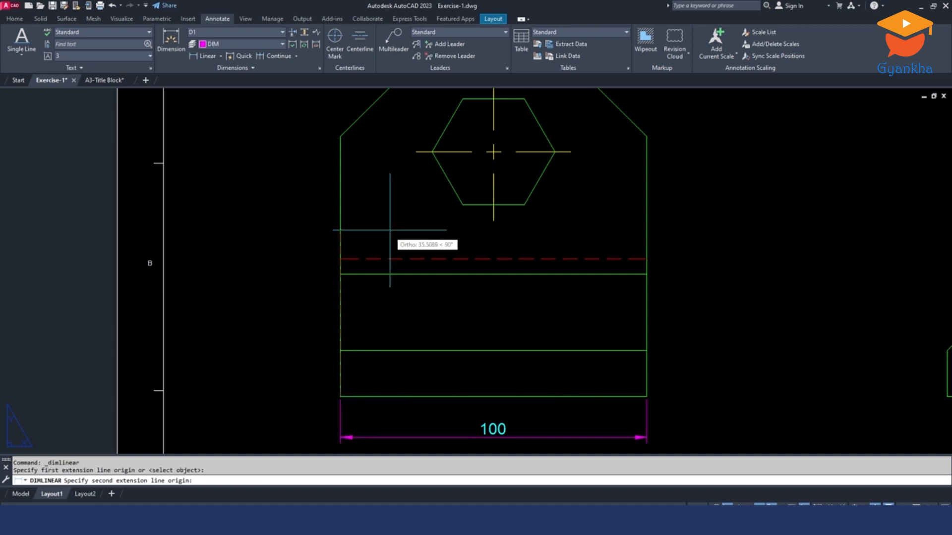
{"action": "left_click", "coordinate": [417, 152]}
{"action": "left_click", "coordinate": [303, 195]}
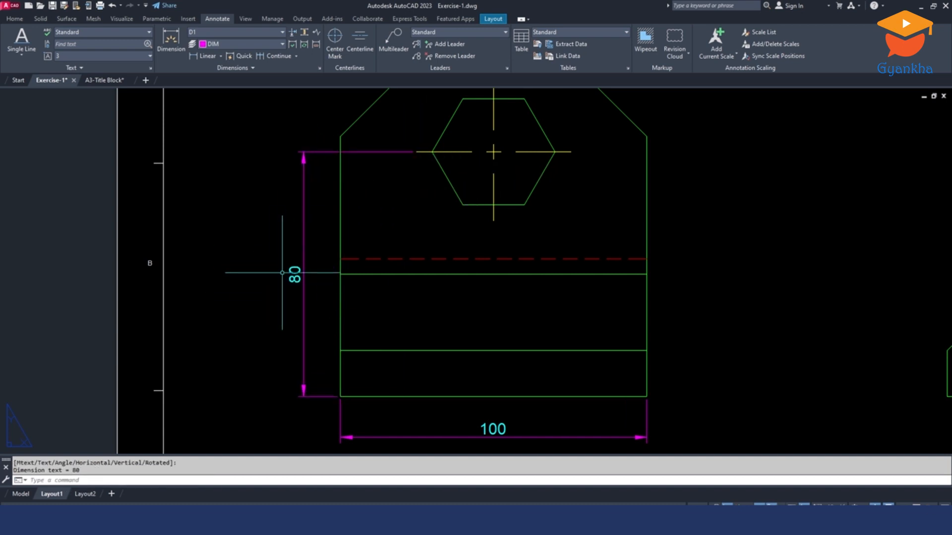
- Try a vertical dimension on the elevation view's right side, from the base to the chamfer's lower end, and delete it
{"action": "middle_click_drag", "start_coordinate": [491, 339], "coordinate": [445, 331]}
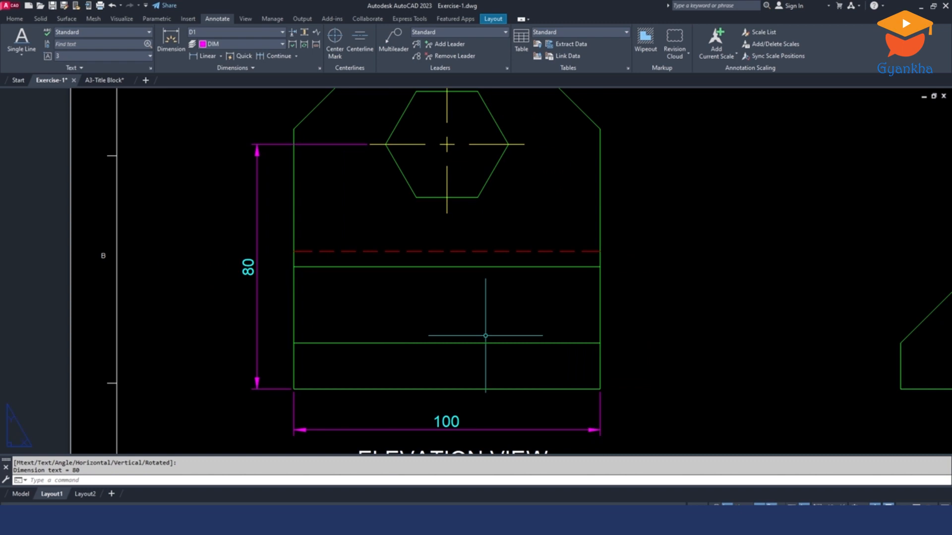
{"action": "left_click", "coordinate": [202, 57]}
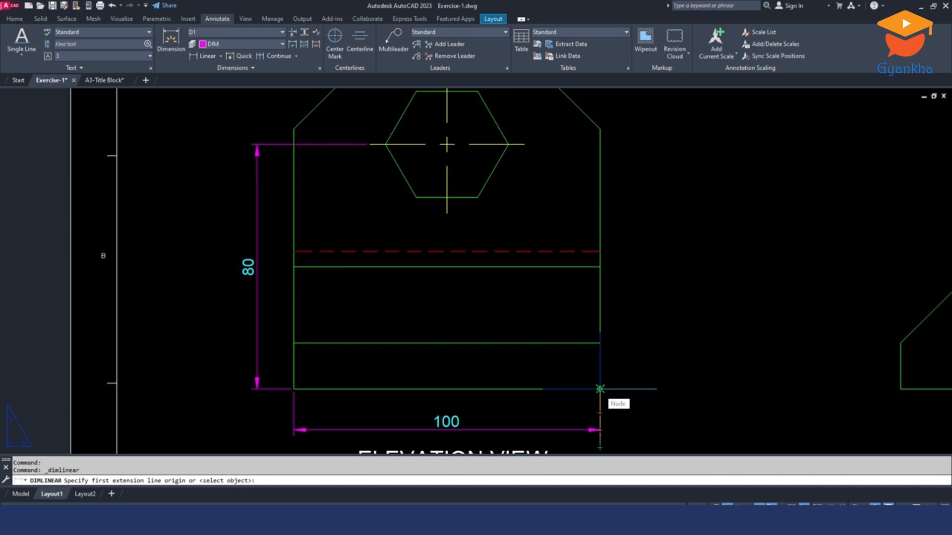
{"action": "left_click", "coordinate": [600, 389]}
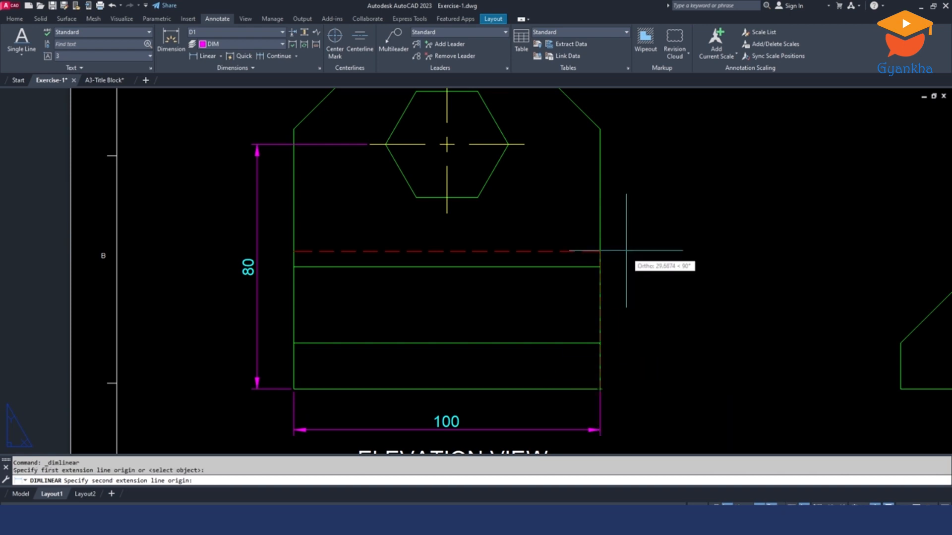
{"action": "left_click", "coordinate": [600, 129]}
{"action": "left_click", "coordinate": [647, 153]}
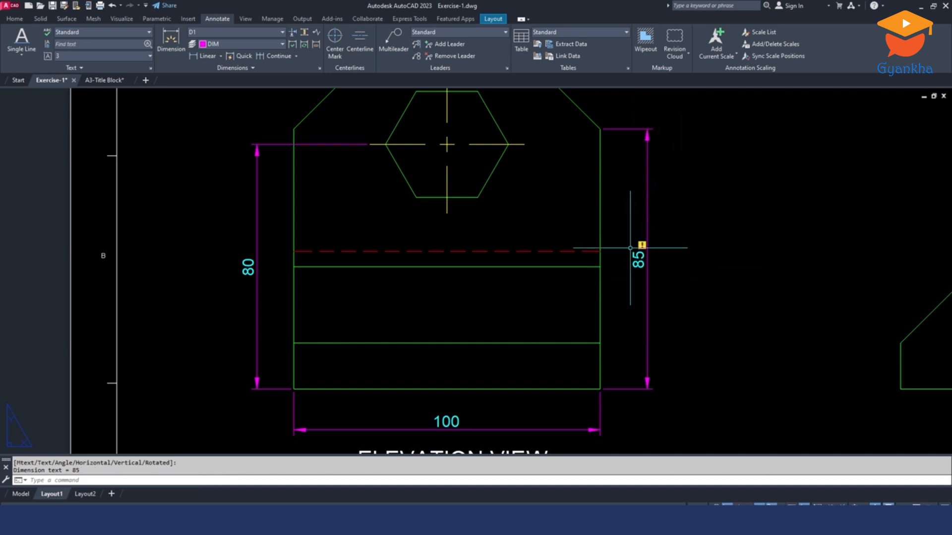
{"action": "left_click", "coordinate": [648, 226]}
{"action": "key", "text": "Delete"}
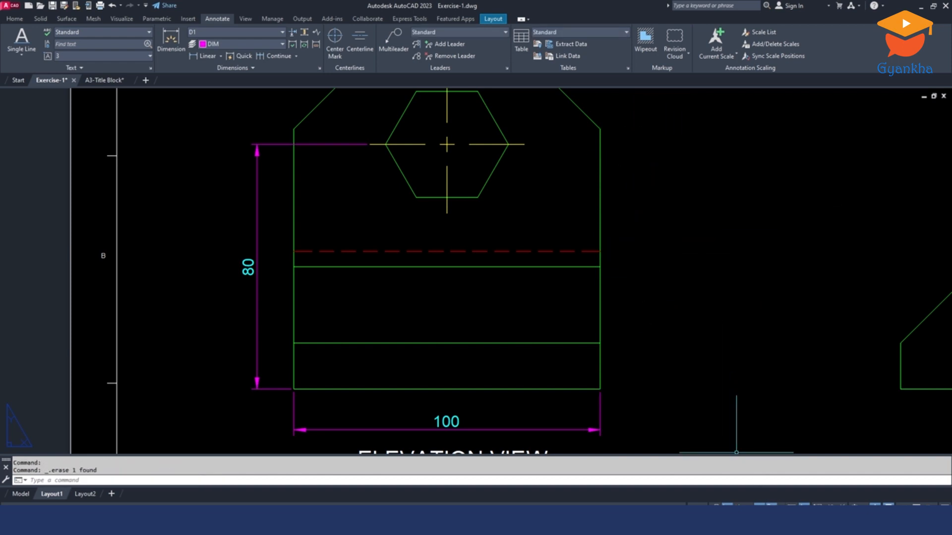
- Turn off the Node object snap
{"action": "left_click", "coordinate": [782, 506]}
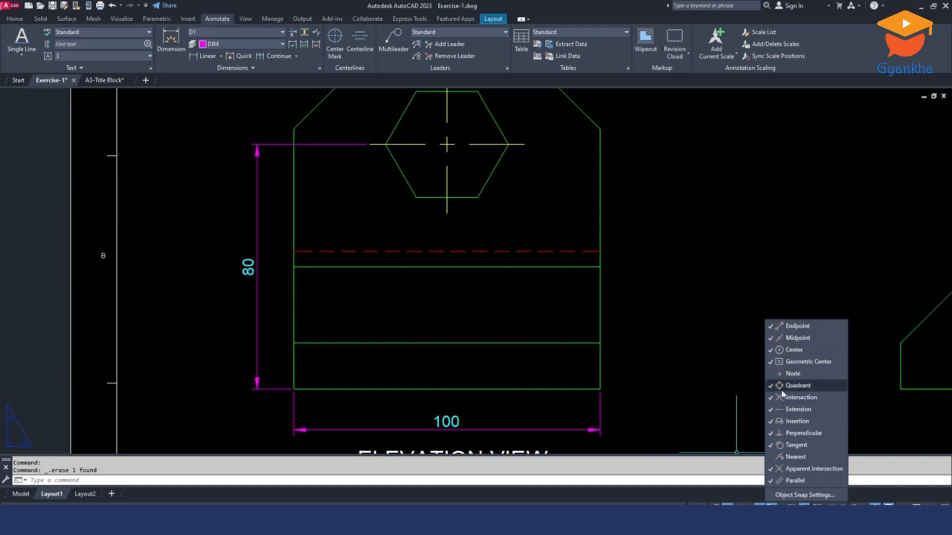
{"action": "key", "text": "Escape"}
{"action": "key", "text": "Escape"}
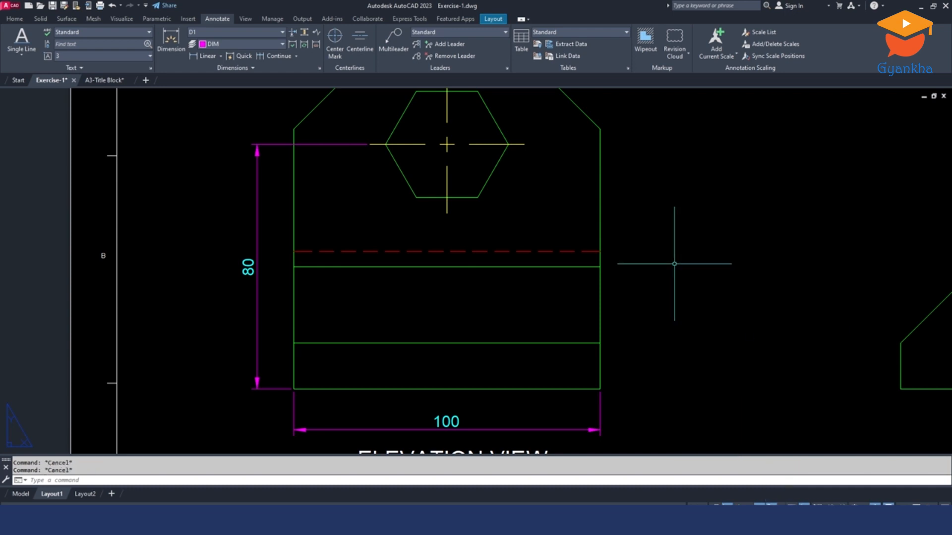
- Check the elevation view's right-side height dimensions in PRACTICE EXERCISE-1.pdf in Adobe Reader and return to Exercise-1.dwg in AutoCAD
{"action": "left_click", "coordinate": [325, 524]}
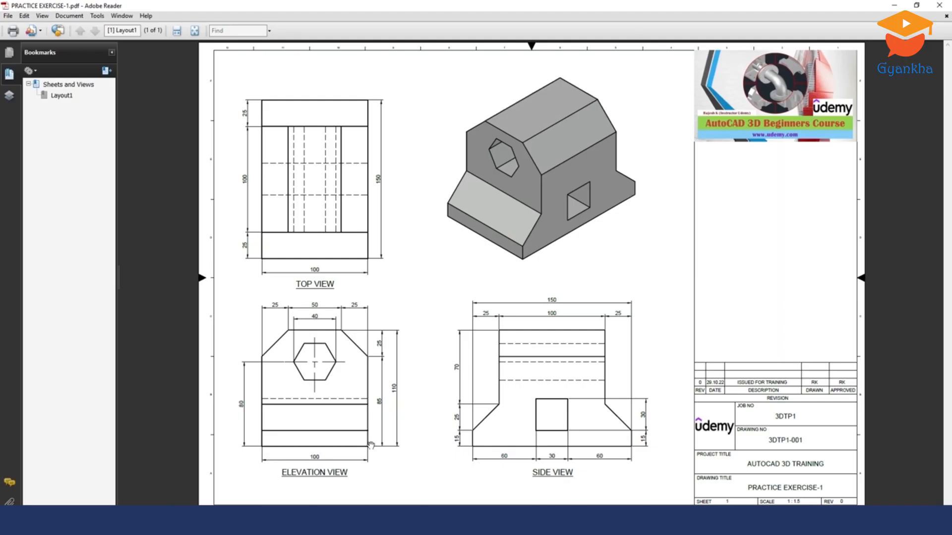
{"action": "left_click", "coordinate": [209, 525]}
{"action": "left_click", "coordinate": [166, 452]}
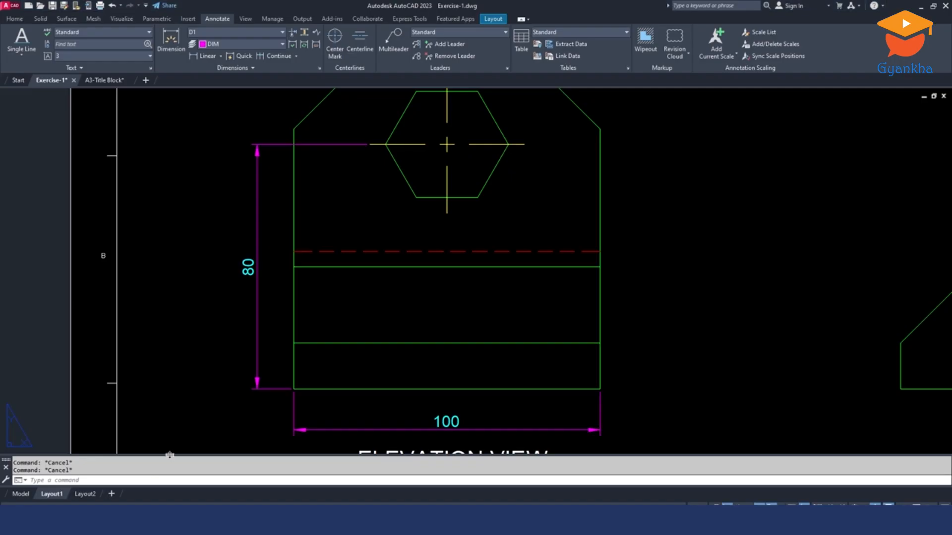
- Dimension the elevation view's right side from the lower right corner to the chamfer's lower end, placing the dimension outside the outline
{"action": "left_click", "coordinate": [209, 56]}
{"action": "scroll", "coordinate": [580, 367], "scroll_direction": "down", "scroll_amount": 2}
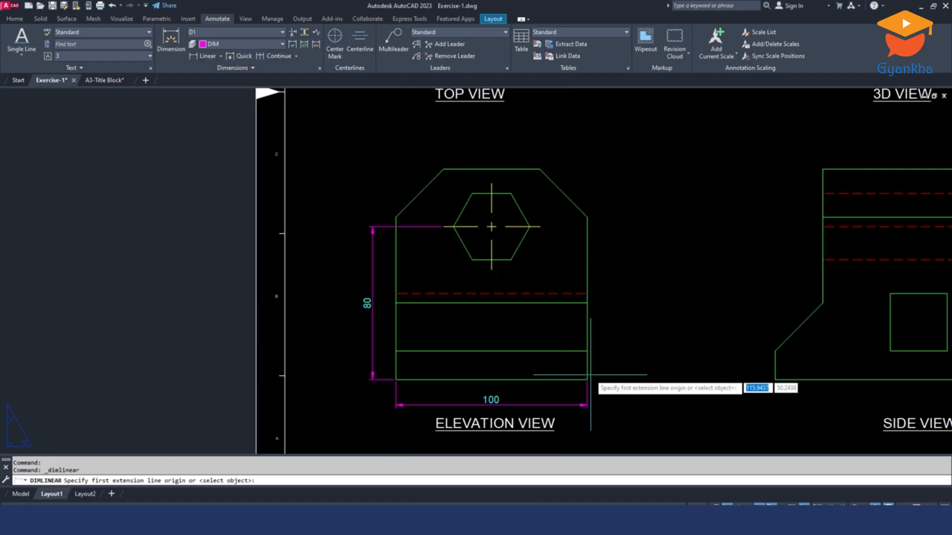
{"action": "left_click", "coordinate": [587, 380]}
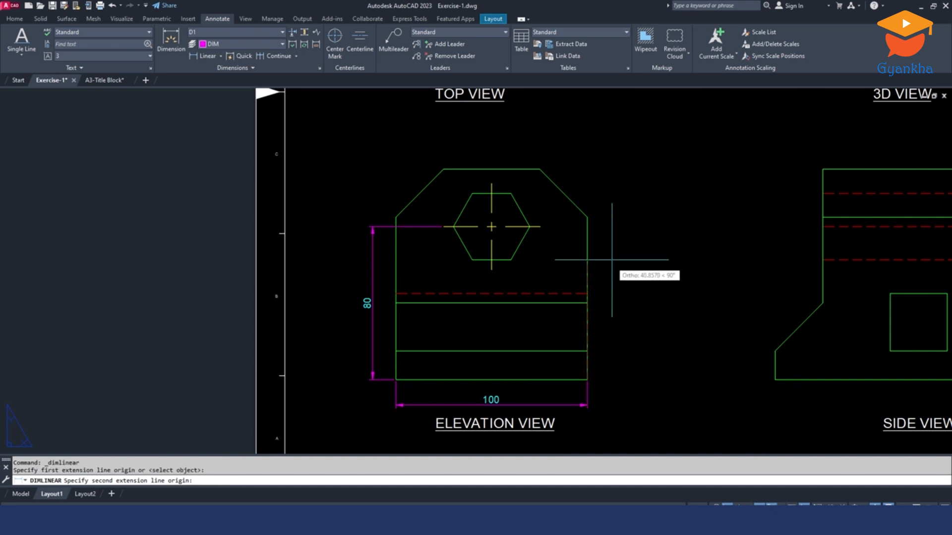
{"action": "left_click", "coordinate": [587, 217]}
{"action": "left_click", "coordinate": [614, 215]}
- Continue the elevation view's right-side height dimension from the chamfer's lower end up to its upper end at the top edge
{"action": "middle_click_drag", "start_coordinate": [642, 225], "coordinate": [585, 229]}
{"action": "left_click", "coordinate": [584, 228]}
{"action": "mouse_move", "coordinate": [581, 227]}
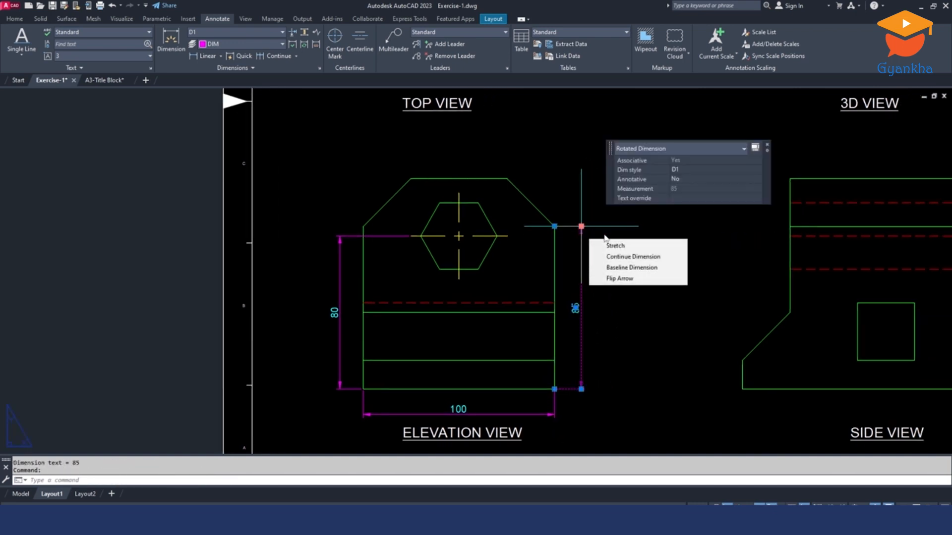
{"action": "key", "text": "Escape"}
{"action": "left_click", "coordinate": [581, 228]}
{"action": "scroll", "coordinate": [581, 225], "scroll_direction": "up", "scroll_amount": 4}
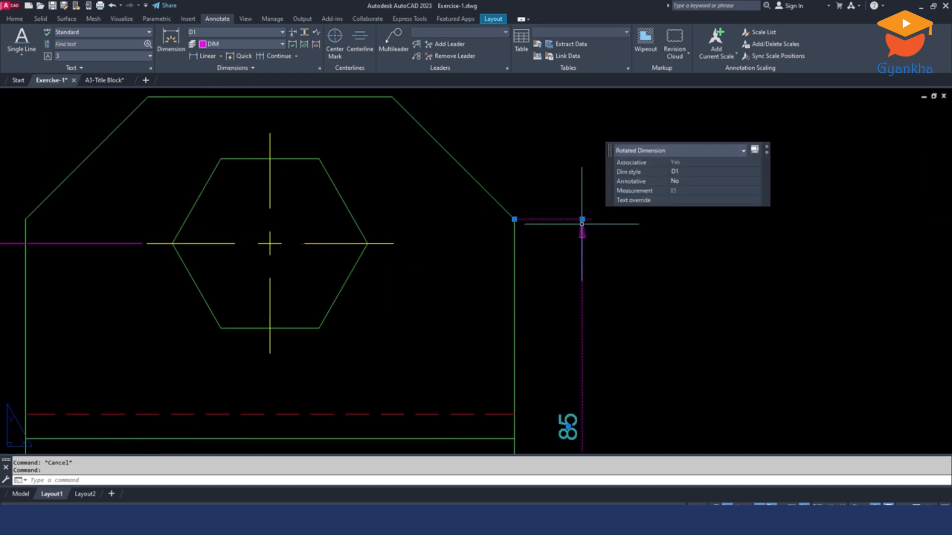
{"action": "mouse_move", "coordinate": [584, 221]}
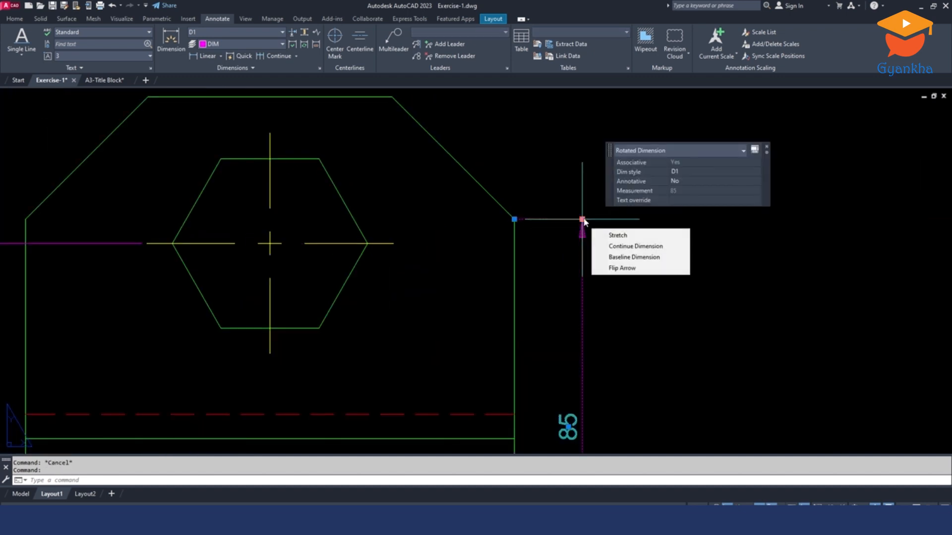
{"action": "left_click", "coordinate": [624, 246]}
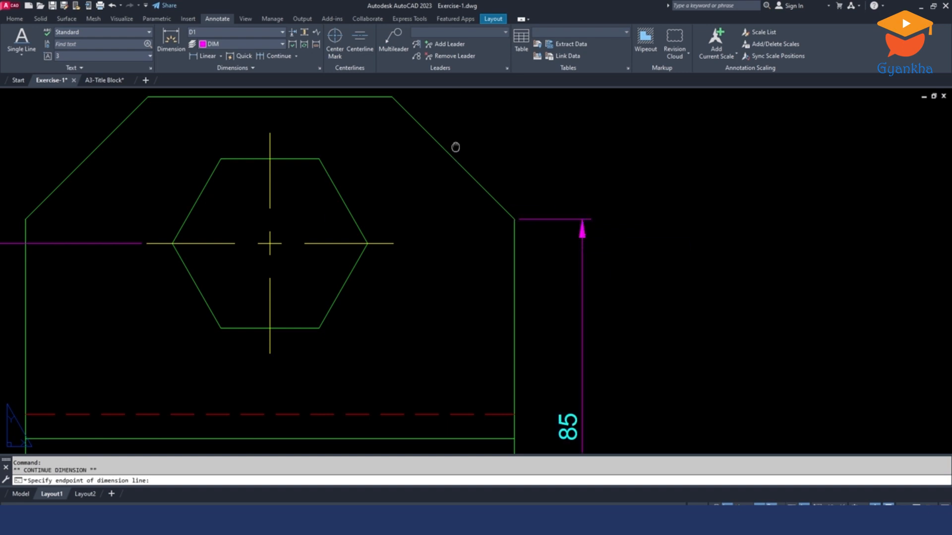
{"action": "middle_click_drag", "start_coordinate": [455, 147], "coordinate": [438, 240]}
{"action": "left_click", "coordinate": [378, 196]}
{"action": "scroll", "coordinate": [505, 157], "scroll_direction": "down", "scroll_amount": 4}
{"action": "key", "text": "Escape"}
{"action": "key", "text": "Escape"}
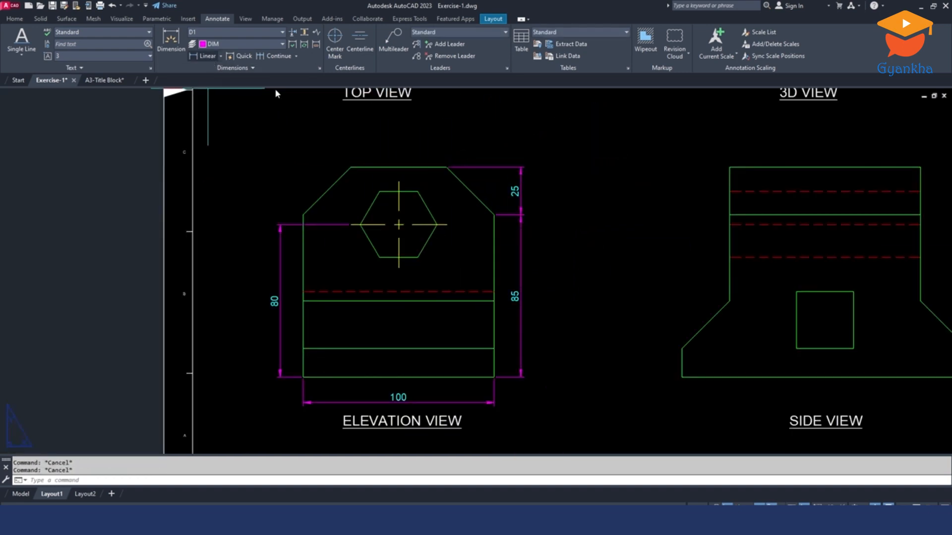
- Dimension the elevation view's overall height from the lower right corner to the top edge, outside the chained right-side dimensions
{"action": "left_click", "coordinate": [207, 56]}
{"action": "left_click", "coordinate": [494, 349]}
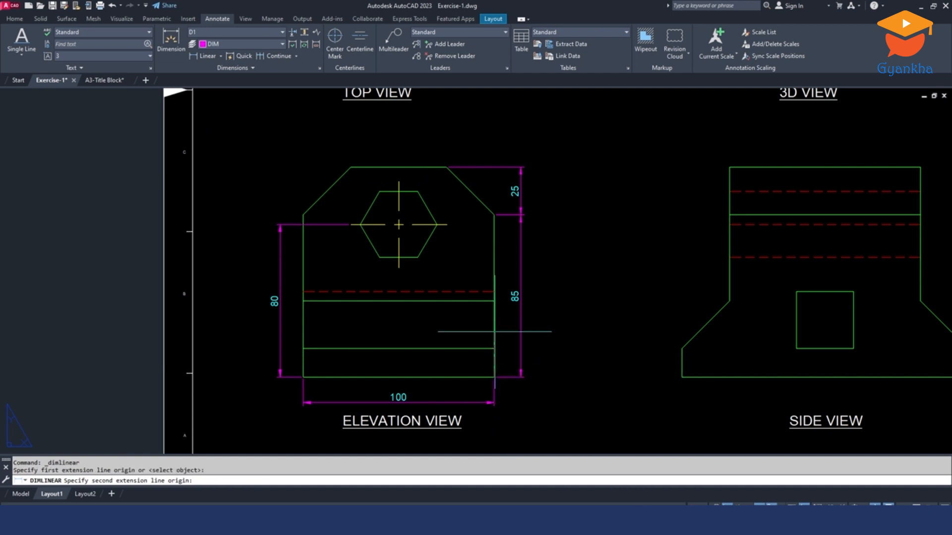
{"action": "left_click", "coordinate": [448, 167]}
{"action": "left_click", "coordinate": [550, 193]}
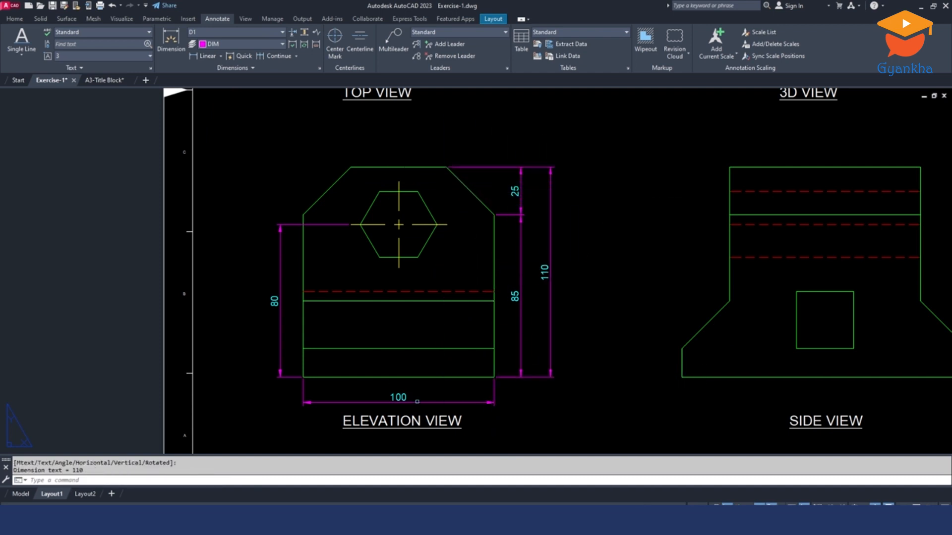
- Check the elevation view in PRACTICE EXERCISE-1.pdf, and in AutoCAD dimension the hexagon's width across its side corners, above the elevation view
{"action": "key", "text": "alt+Tab"}
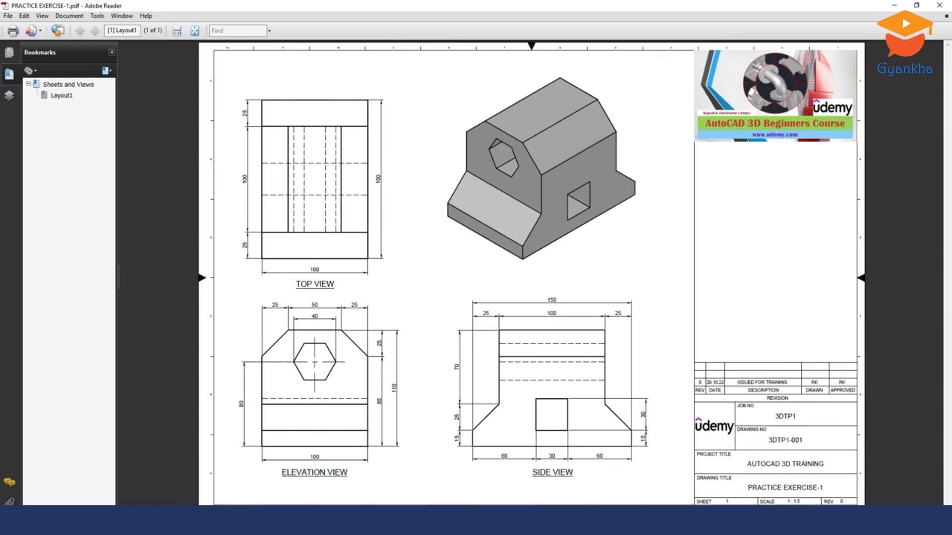
{"action": "key", "text": "alt+Tab"}
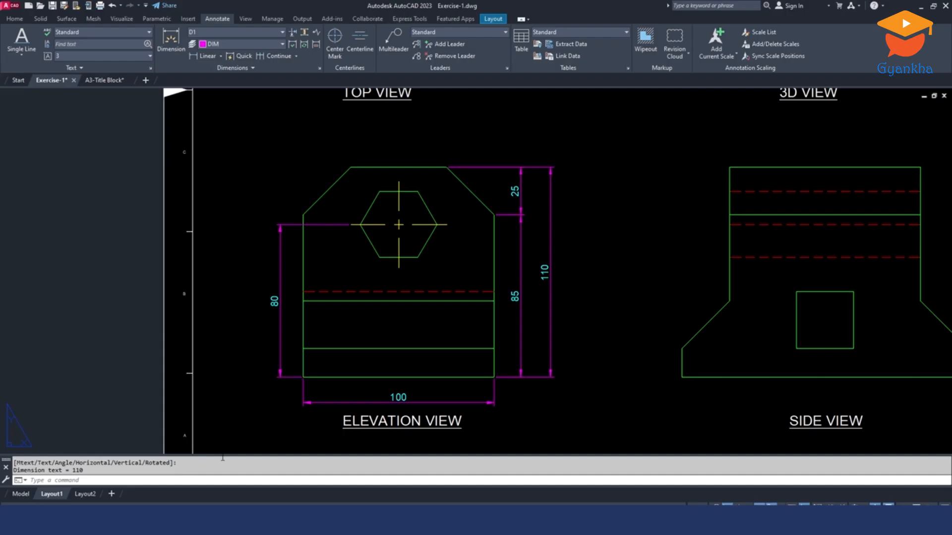
{"action": "left_click", "coordinate": [207, 56]}
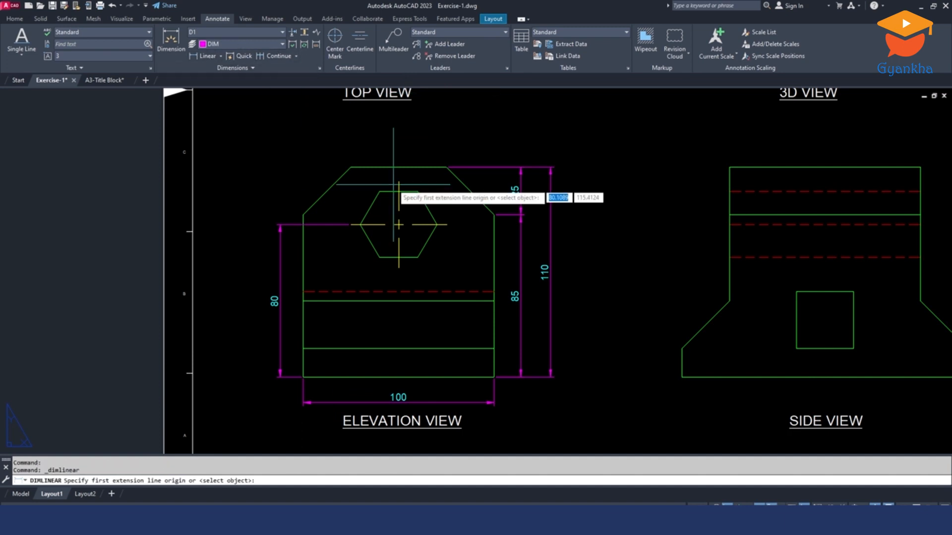
{"action": "scroll", "coordinate": [401, 194], "scroll_direction": "up", "scroll_amount": 4}
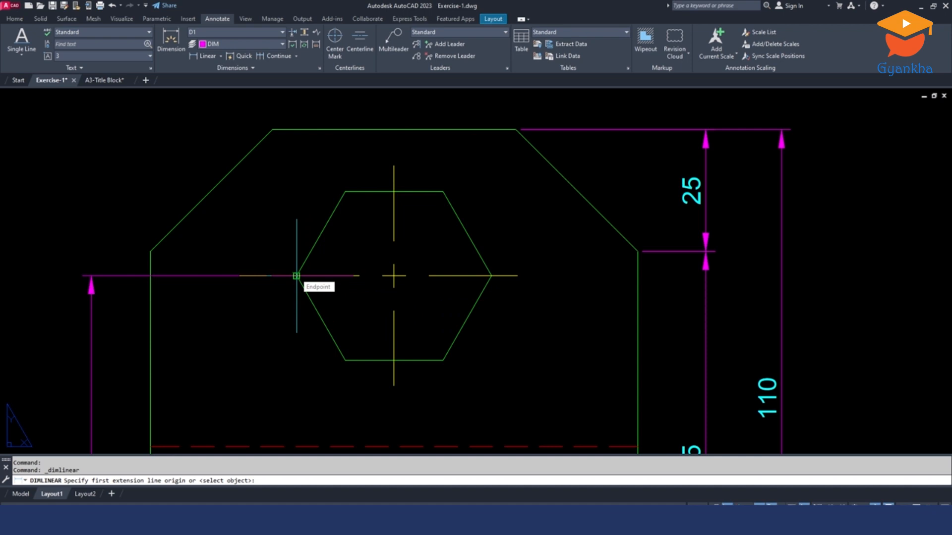
{"action": "left_click", "coordinate": [296, 276]}
{"action": "left_click", "coordinate": [486, 271]}
{"action": "middle_click_drag", "start_coordinate": [441, 268], "coordinate": [436, 367]}
{"action": "left_click", "coordinate": [423, 180]}
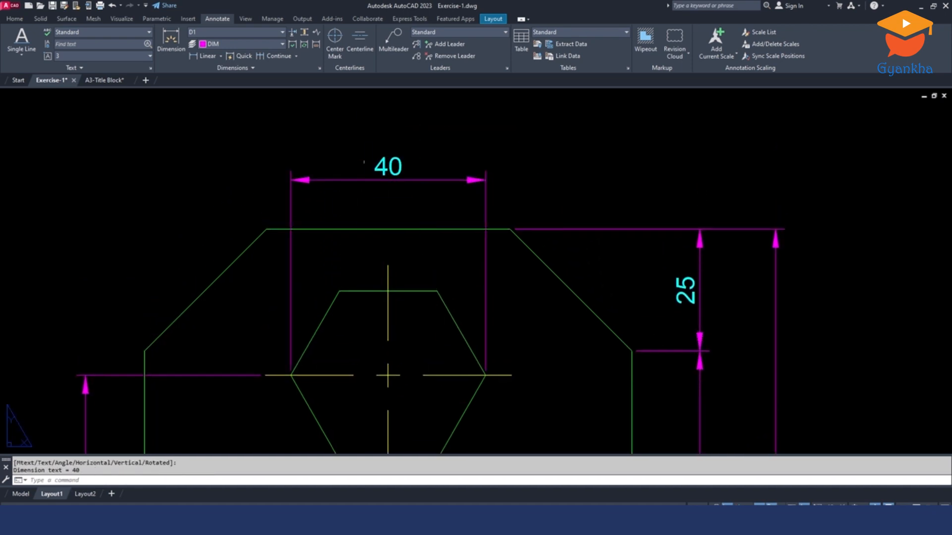
{"action": "scroll", "coordinate": [365, 163], "scroll_direction": "down", "scroll_amount": 2}
- Add a horizontal dimension across the elevation view's left chamfer, placed above the hexagon width dimension
{"action": "key", "text": "Return"}
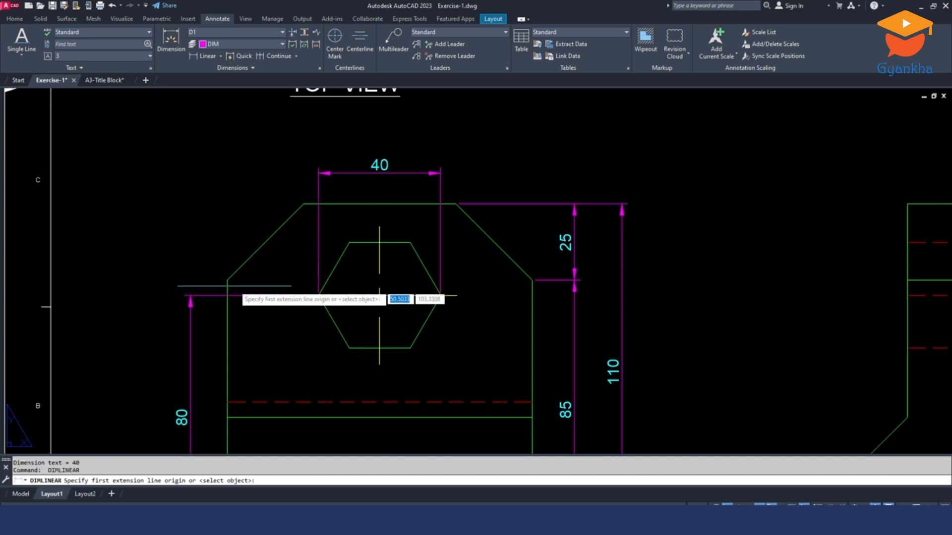
{"action": "left_click", "coordinate": [227, 280]}
{"action": "left_click", "coordinate": [303, 203]}
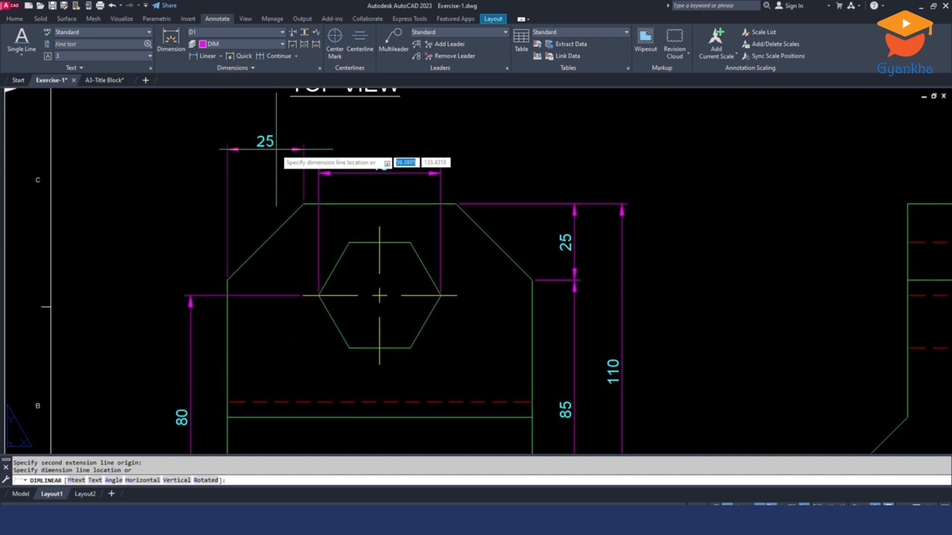
{"action": "middle_click_drag", "start_coordinate": [276, 149], "coordinate": [276, 208]}
{"action": "left_click", "coordinate": [274, 202]}
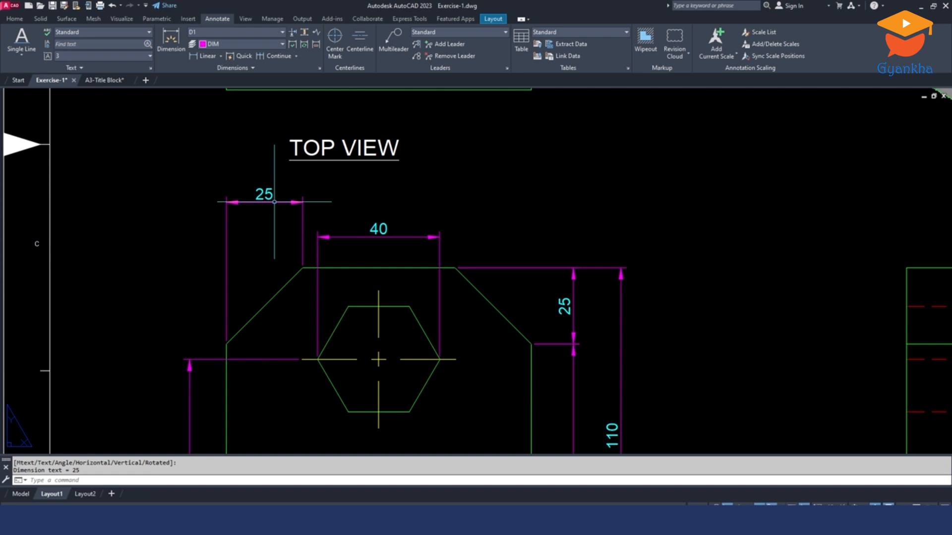
- Continue the left chamfer's horizontal dimension across the top edge and the right chamfer of the elevation view
{"action": "left_click", "coordinate": [264, 194]}
{"action": "mouse_move", "coordinate": [302, 203]}
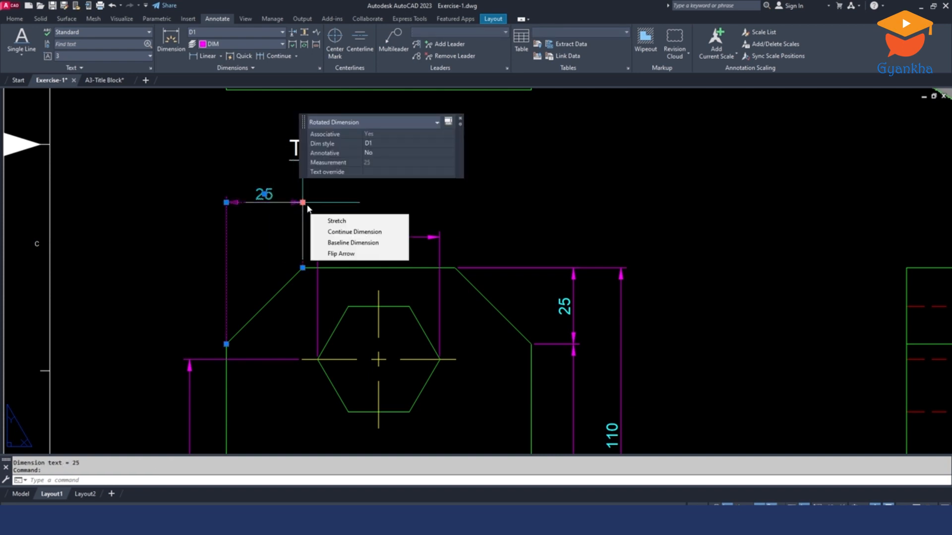
{"action": "left_click", "coordinate": [349, 231]}
{"action": "left_click", "coordinate": [455, 269]}
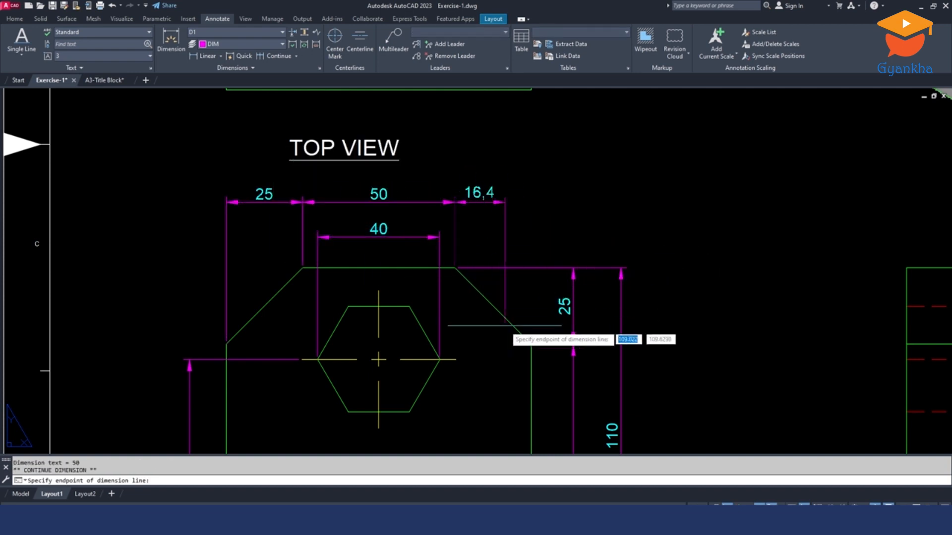
{"action": "left_click", "coordinate": [531, 345]}
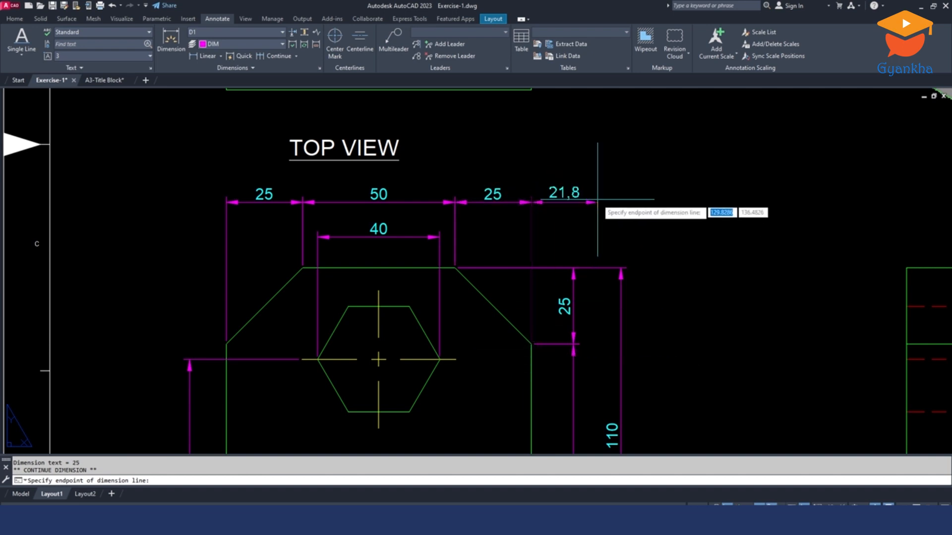
{"action": "key", "text": "Escape"}
{"action": "key", "text": "Escape"}
- Examine the revision table entries in PRACTICE EXERCISE-1.pdf in Adobe Reader and return to Exercise-1.dwg in AutoCAD
{"action": "scroll", "coordinate": [409, 226], "scroll_direction": "down", "scroll_amount": 2}
{"action": "scroll", "coordinate": [357, 208], "scroll_direction": "down", "scroll_amount": 2}
{"action": "middle_click_drag", "start_coordinate": [512, 351], "coordinate": [459, 337]}
{"action": "left_click", "coordinate": [245, 523]}
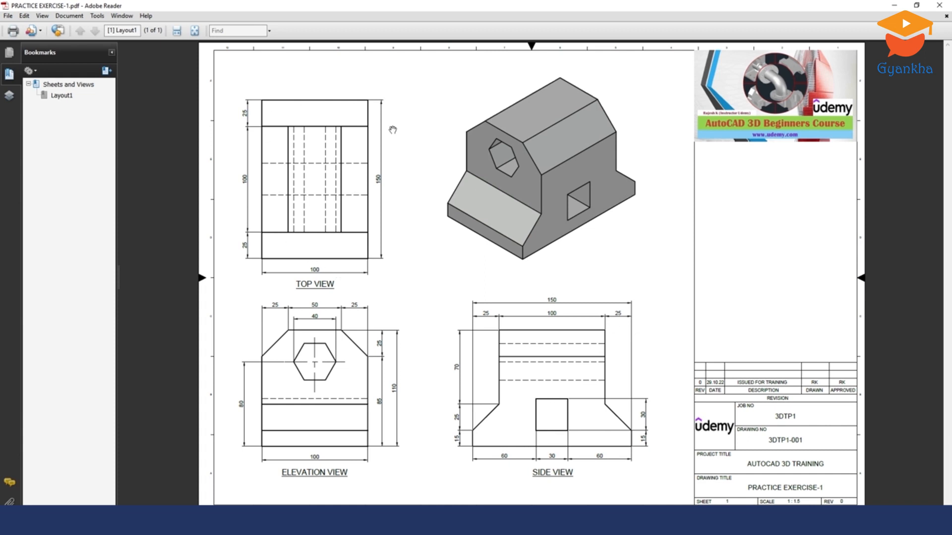
{"action": "scroll", "coordinate": [361, 206], "scroll_direction": "down", "scroll_amount": 1, "text": "ctrl"}
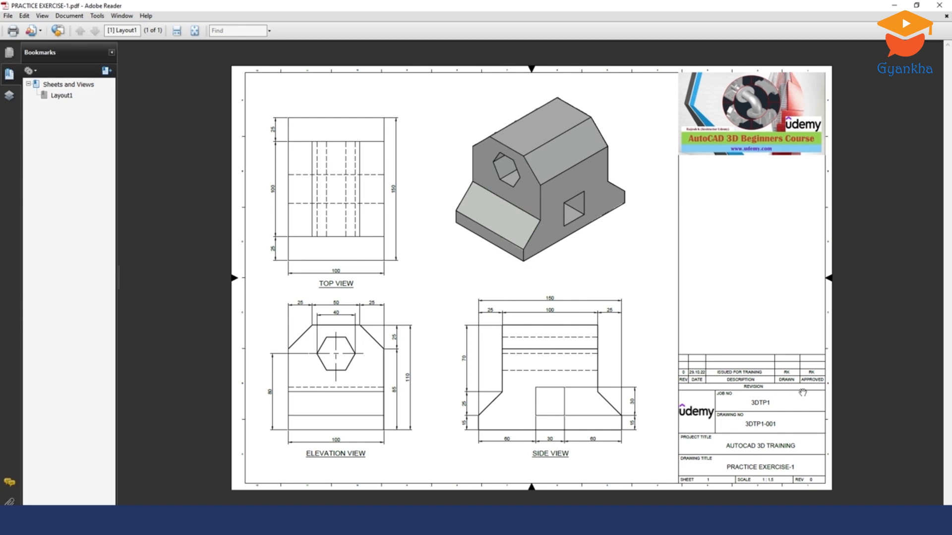
{"action": "scroll", "coordinate": [803, 392], "scroll_direction": "up", "scroll_amount": 4, "text": "ctrl"}
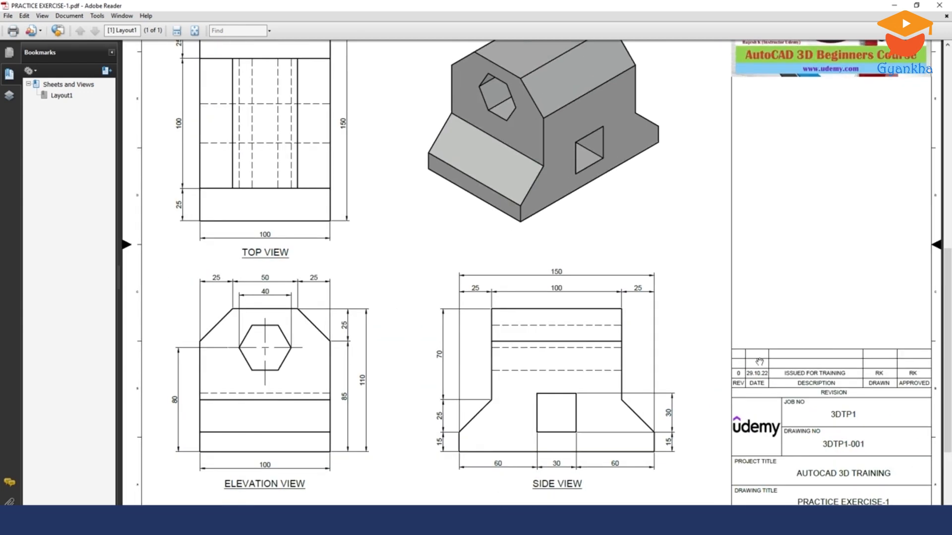
{"action": "scroll", "coordinate": [905, 380], "scroll_direction": "up", "scroll_amount": 4, "text": "ctrl"}
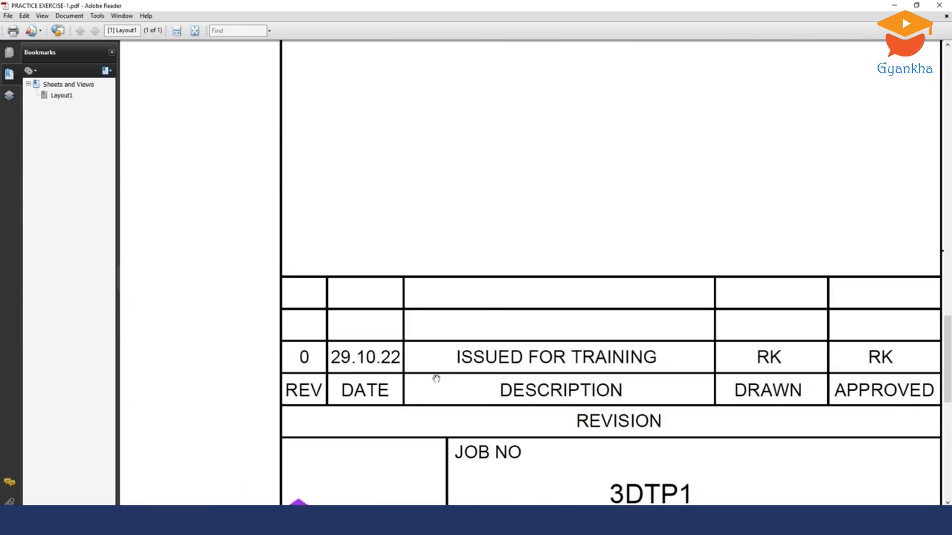
{"action": "scroll", "coordinate": [314, 365], "scroll_direction": "down", "scroll_amount": 2, "text": "ctrl"}
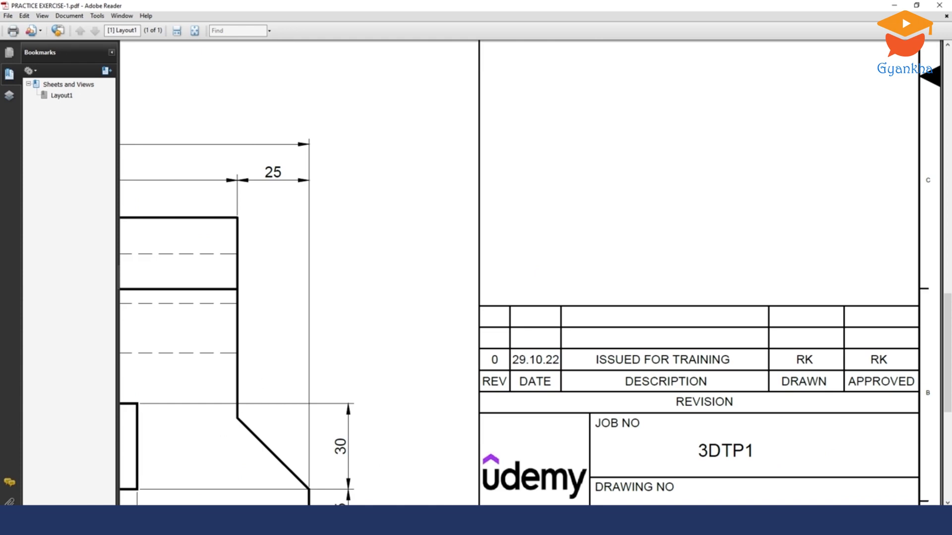
{"action": "left_click", "coordinate": [258, 473]}
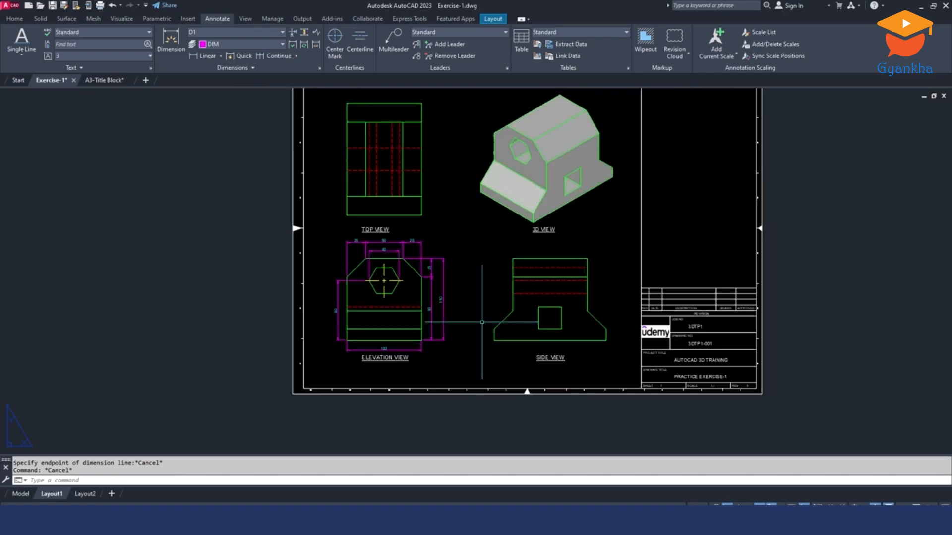
- Add single-line text 0 with height 2 and rotation 0 in the empty REV cell directly above the revision table's headings
{"action": "scroll", "coordinate": [834, 310], "scroll_direction": "up", "scroll_amount": 4}
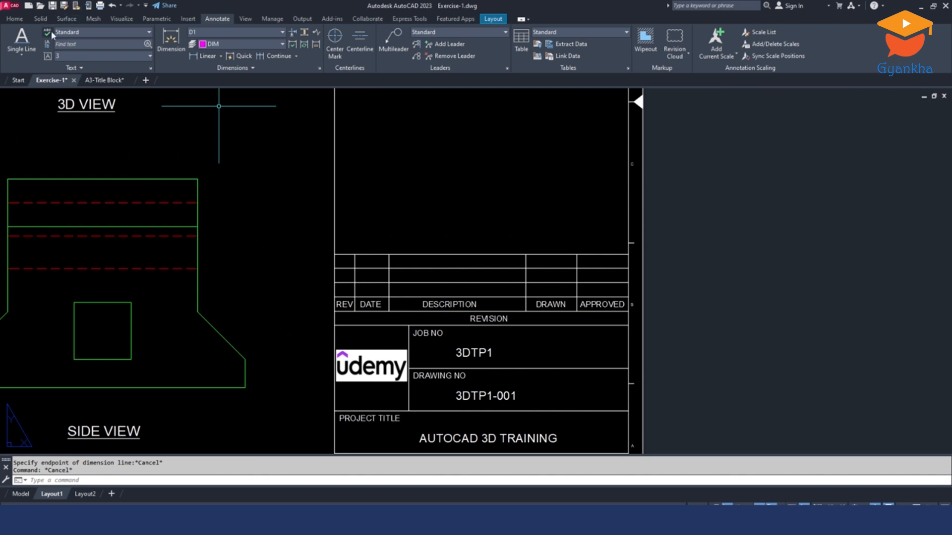
{"action": "left_click", "coordinate": [27, 61]}
{"action": "left_click", "coordinate": [26, 94]}
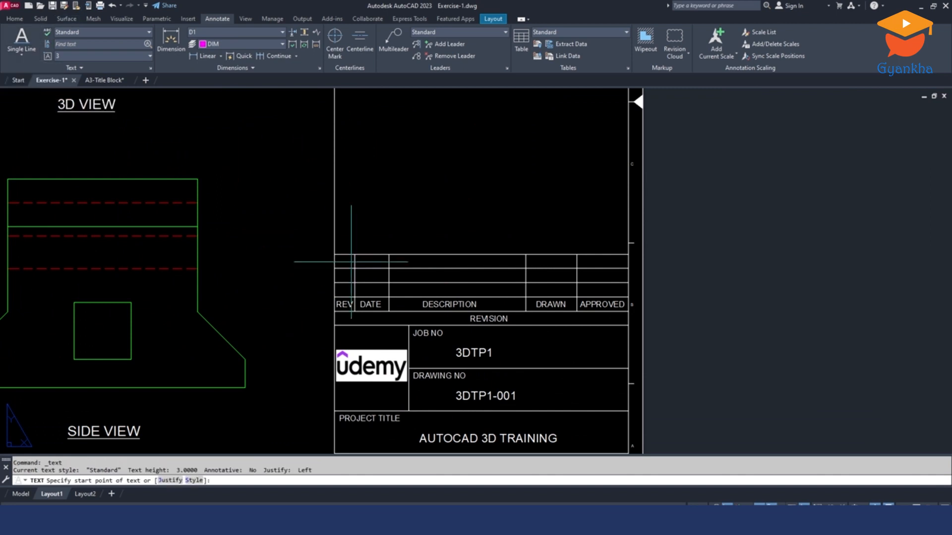
{"action": "scroll", "coordinate": [357, 312], "scroll_direction": "up", "scroll_amount": 6}
{"action": "left_click", "coordinate": [292, 226]}
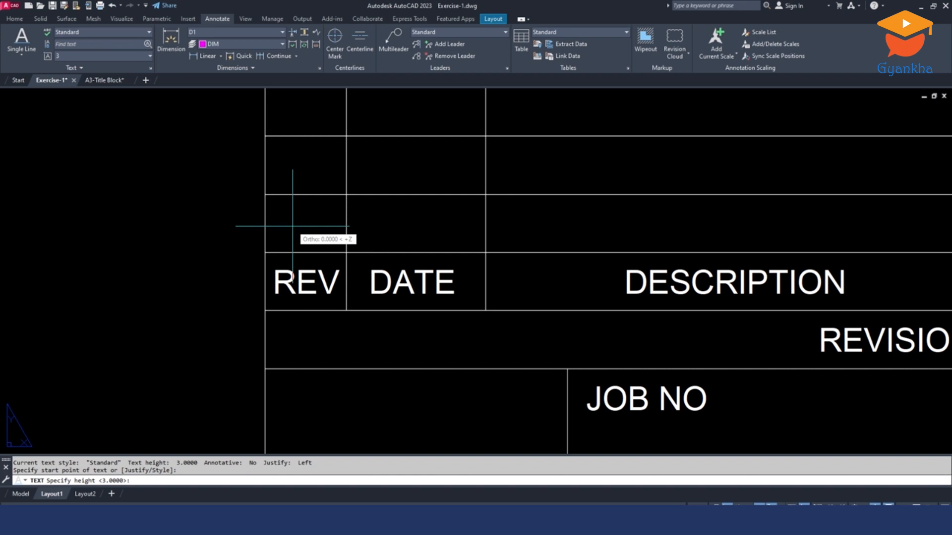
{"action": "type", "text": "2"}
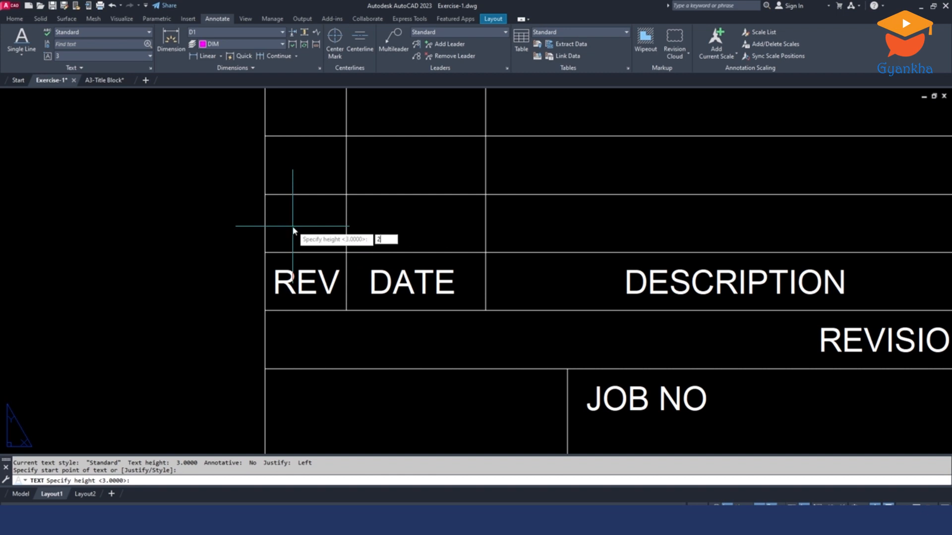
{"action": "key", "text": "Return"}
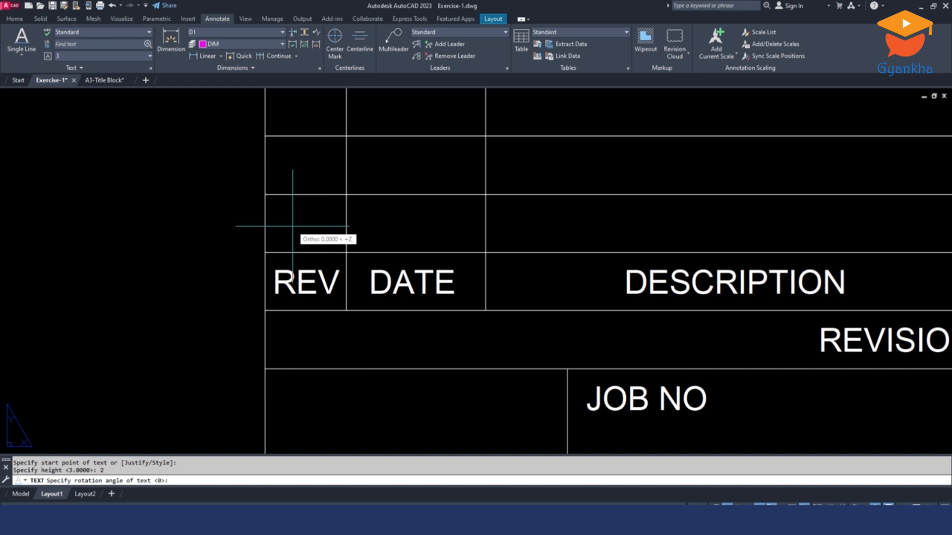
{"action": "key", "text": "Return"}
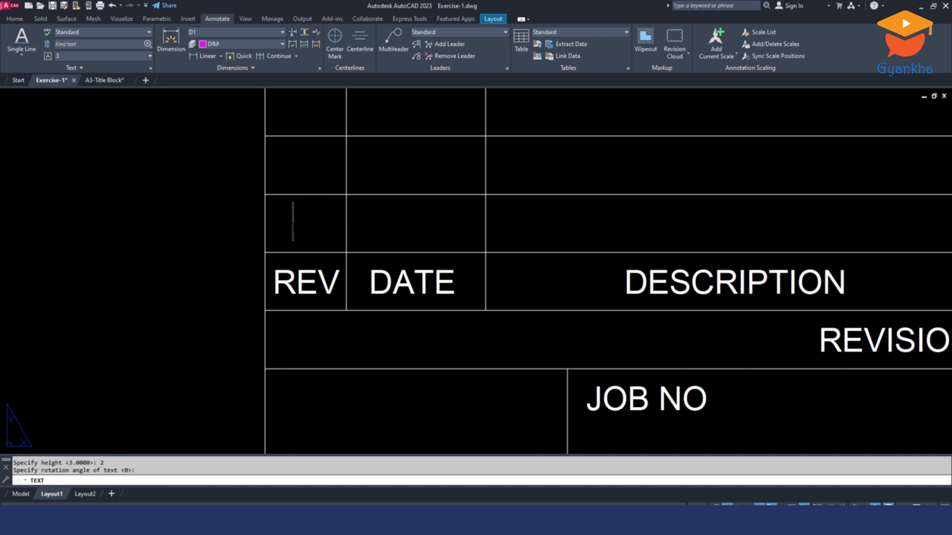
{"action": "type", "text": "0"}
{"action": "key", "text": "Escape"}
{"action": "key", "text": "Escape"}
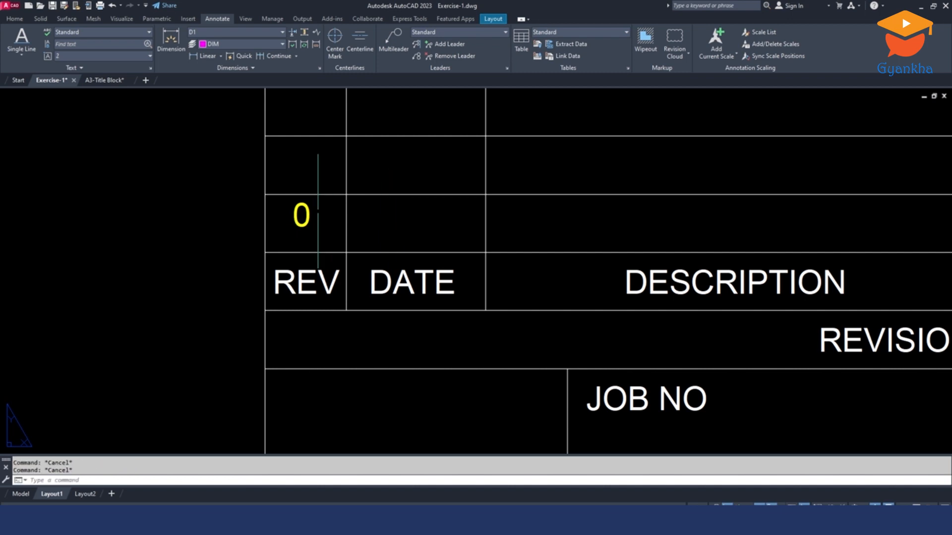
- Change the 0 text in the revision table's REV cell to the Text layer
{"action": "left_click_drag", "start_coordinate": [318, 213], "coordinate": [299, 223]}
{"action": "left_click", "coordinate": [15, 19]}
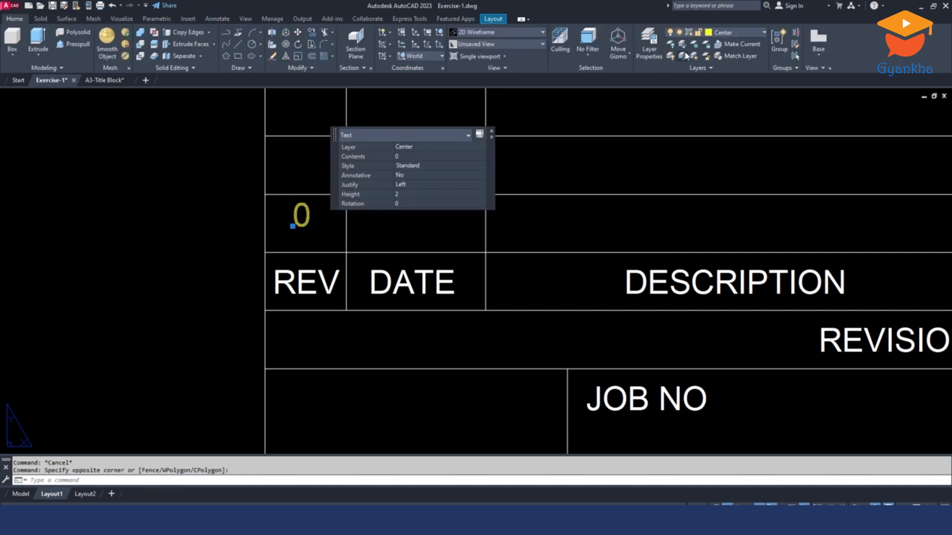
{"action": "left_click", "coordinate": [733, 32]}
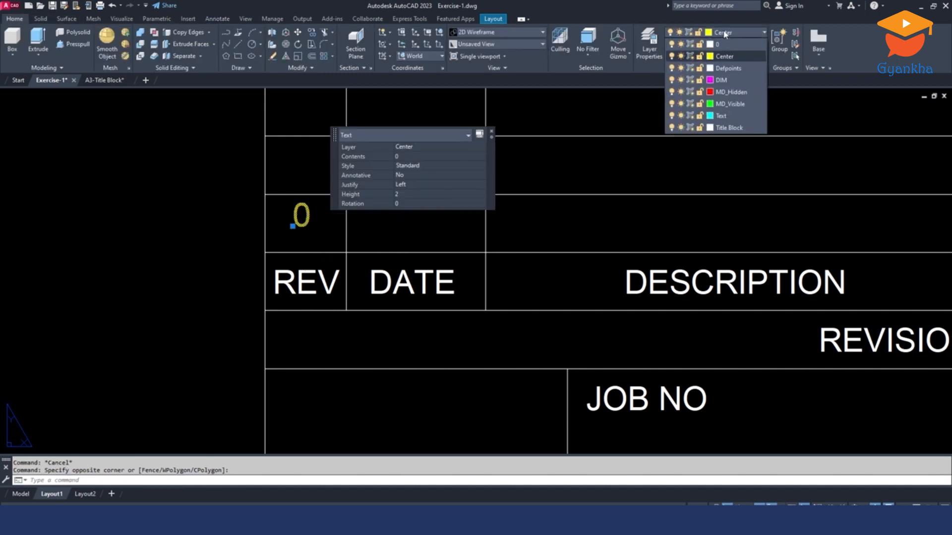
{"action": "left_click", "coordinate": [728, 117]}
{"action": "key", "text": "Escape"}
{"action": "left_click", "coordinate": [208, 166]}
{"action": "left_click", "coordinate": [392, 239]}
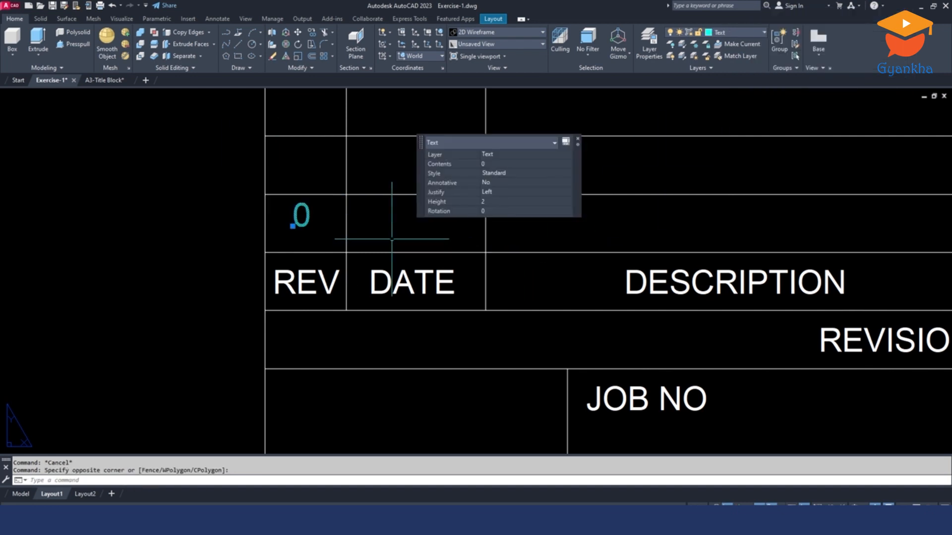
{"action": "left_click", "coordinate": [298, 33]}
{"action": "left_click", "coordinate": [134, 204]}
{"action": "key", "text": "Escape"}
{"action": "key", "text": "Escape"}
- Change the TOP VIEW, 3D VIEW, ELEVATION VIEW and SIDE VIEW titles to the Text layer
{"action": "scroll", "coordinate": [546, 243], "scroll_direction": "down", "scroll_amount": 8}
{"action": "middle_click_drag", "start_coordinate": [273, 256], "coordinate": [429, 285]}
{"action": "left_click", "coordinate": [590, 350]}
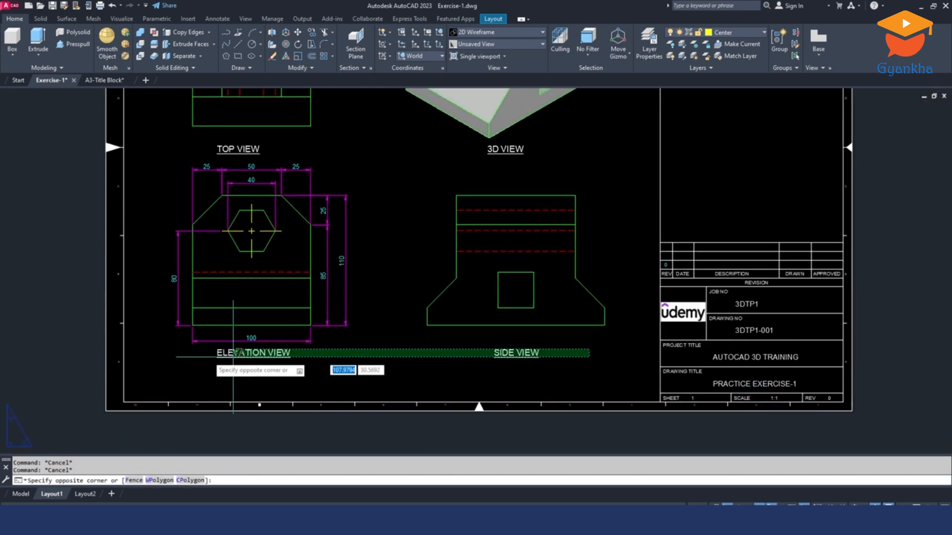
{"action": "left_click", "coordinate": [128, 366]}
{"action": "left_click", "coordinate": [238, 148]}
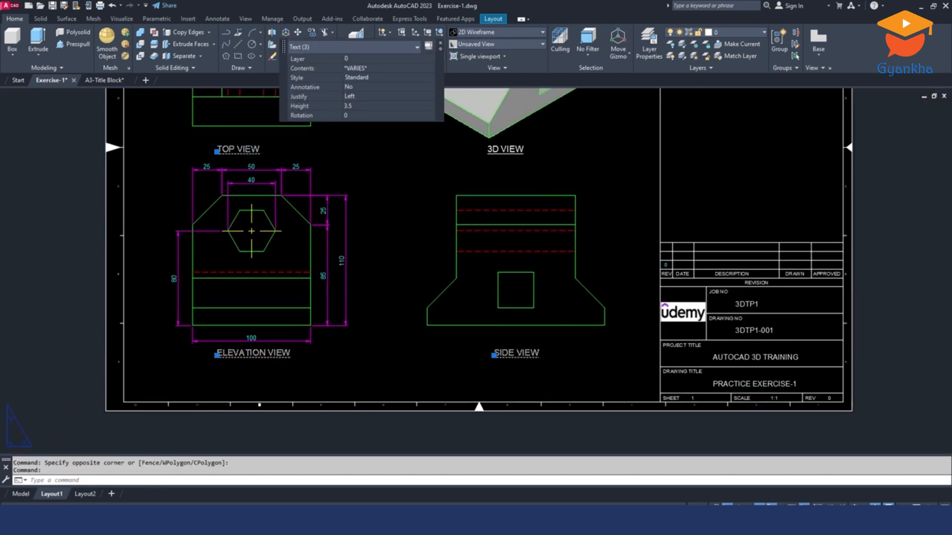
{"action": "left_click", "coordinate": [505, 149]}
{"action": "left_click", "coordinate": [737, 33]}
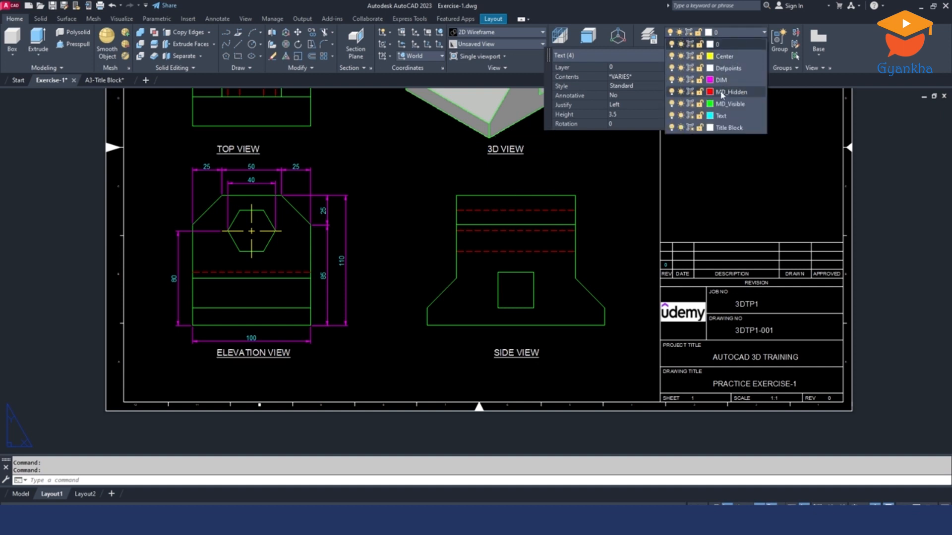
{"action": "left_click", "coordinate": [721, 115]}
{"action": "key", "text": "Escape"}
{"action": "key", "text": "Escape"}
{"action": "scroll", "coordinate": [372, 331], "scroll_direction": "down", "scroll_amount": 2}
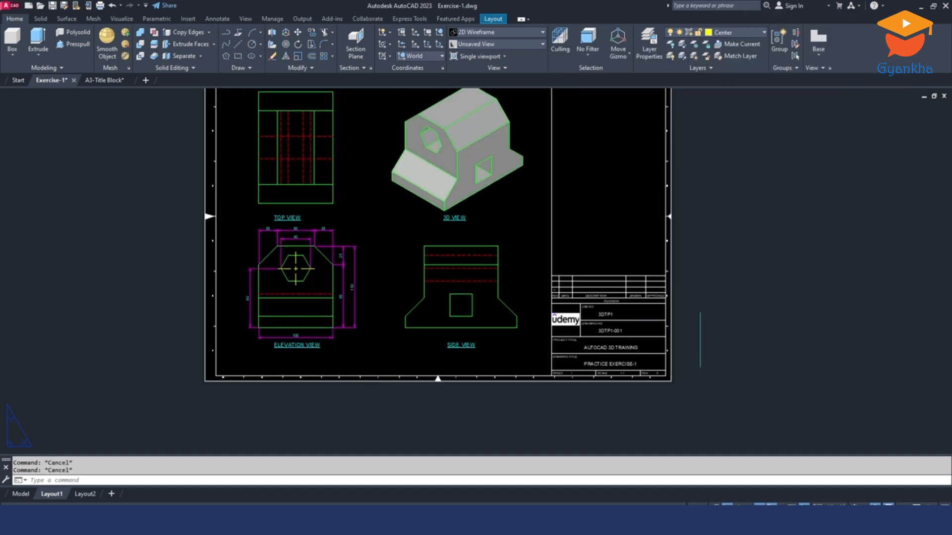
- Copy the 0 text from the REV cell horizontally into the DATE, DESCRIPTION, DRAWN and APPROVED cells of the same revision row
{"action": "scroll", "coordinate": [665, 314], "scroll_direction": "up", "scroll_amount": 9}
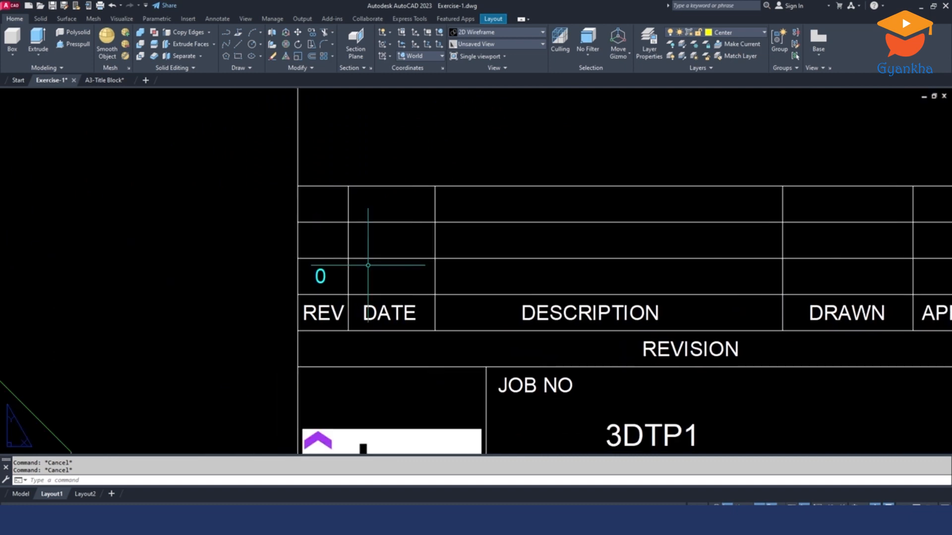
{"action": "scroll", "coordinate": [368, 266], "scroll_direction": "up", "scroll_amount": 2}
{"action": "left_click", "coordinate": [311, 273]}
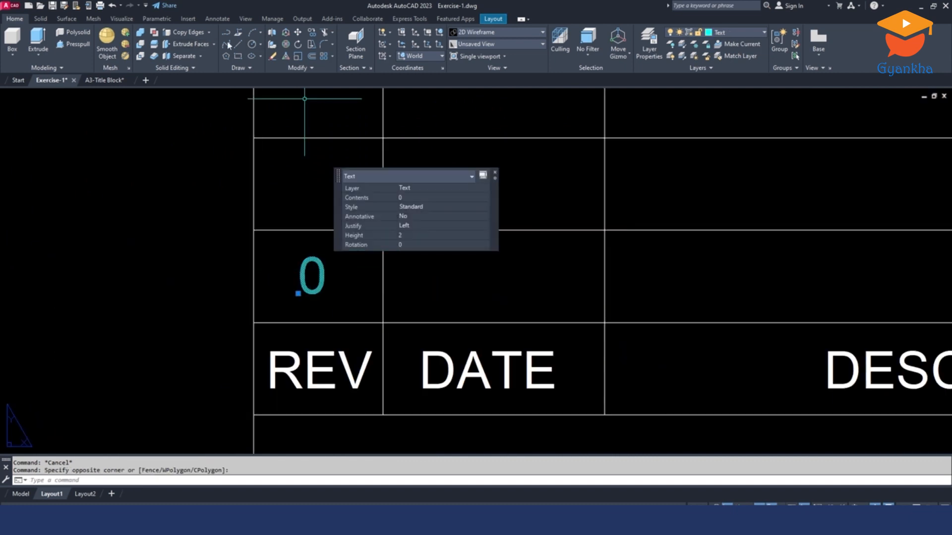
{"action": "left_click", "coordinate": [311, 33]}
{"action": "left_click", "coordinate": [313, 270]}
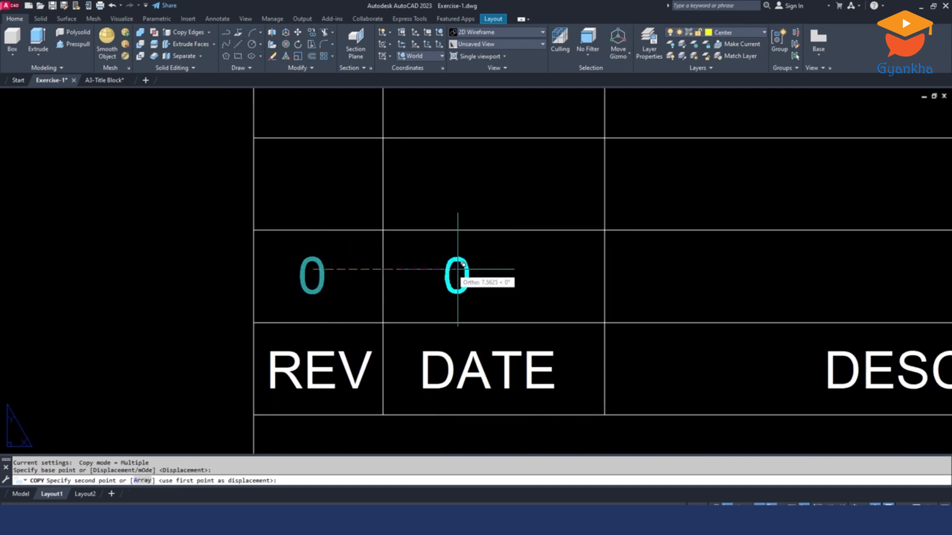
{"action": "left_click", "coordinate": [504, 270]}
{"action": "scroll", "coordinate": [504, 272], "scroll_direction": "down", "scroll_amount": 3}
{"action": "middle_click_drag", "start_coordinate": [755, 272], "coordinate": [521, 273]}
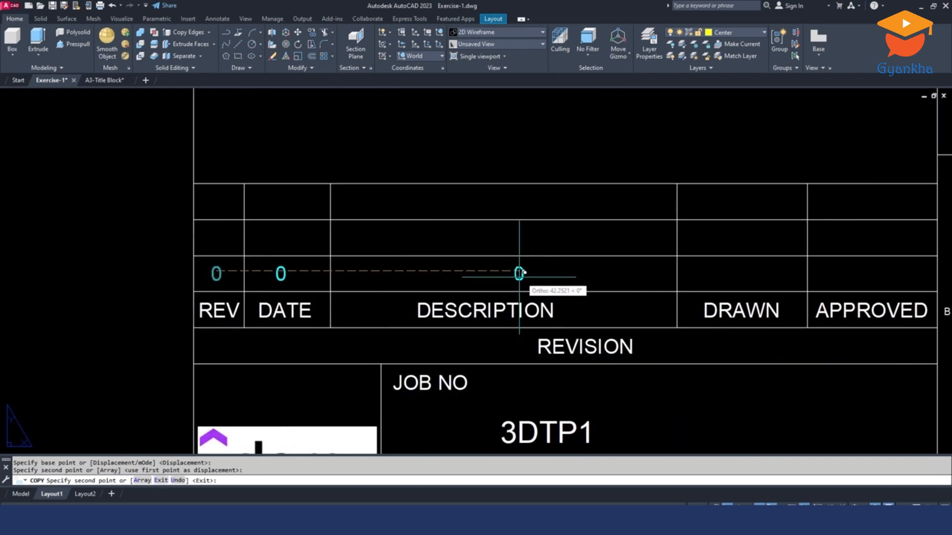
{"action": "left_click", "coordinate": [483, 268]}
{"action": "left_click", "coordinate": [743, 268]}
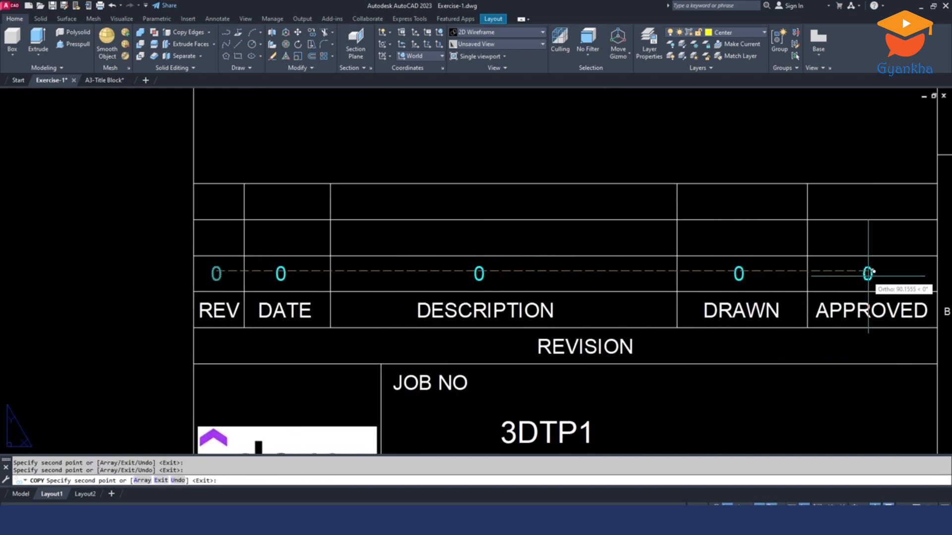
{"action": "left_click", "coordinate": [877, 270]}
{"action": "key", "text": "Escape"}
- Edit the copied revision row texts to read 30.10.22 in the DATE cell and ISSUED FOR TRAINING in the DESCRIPTION cell
{"action": "double_click", "coordinate": [280, 274]}
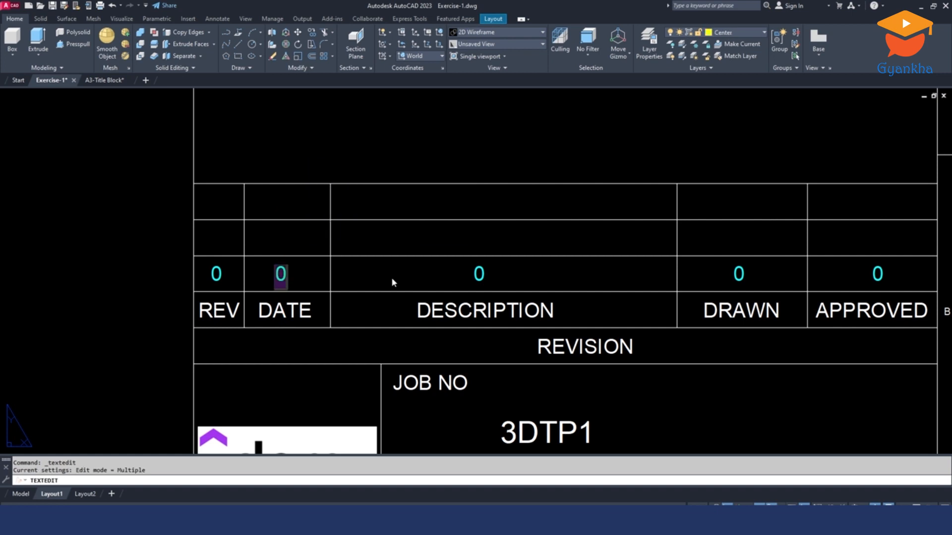
{"action": "type", "text": "30.10.22"}
{"action": "key", "text": "Return"}
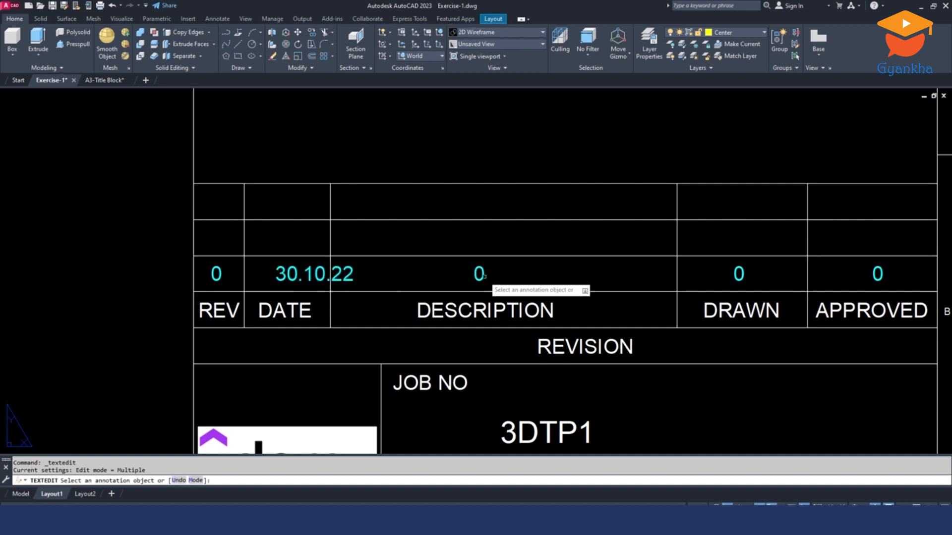
{"action": "left_click", "coordinate": [484, 276]}
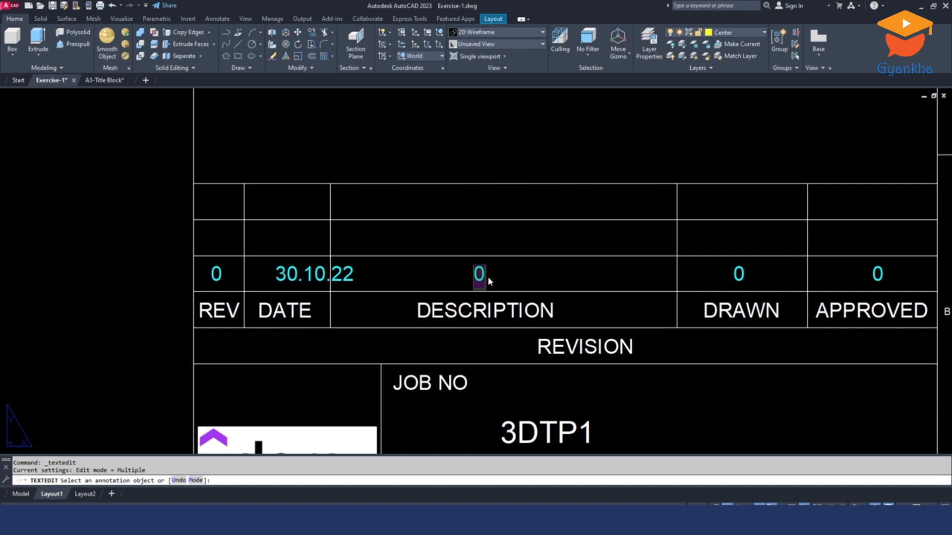
{"action": "type", "text": "ISSUED"}
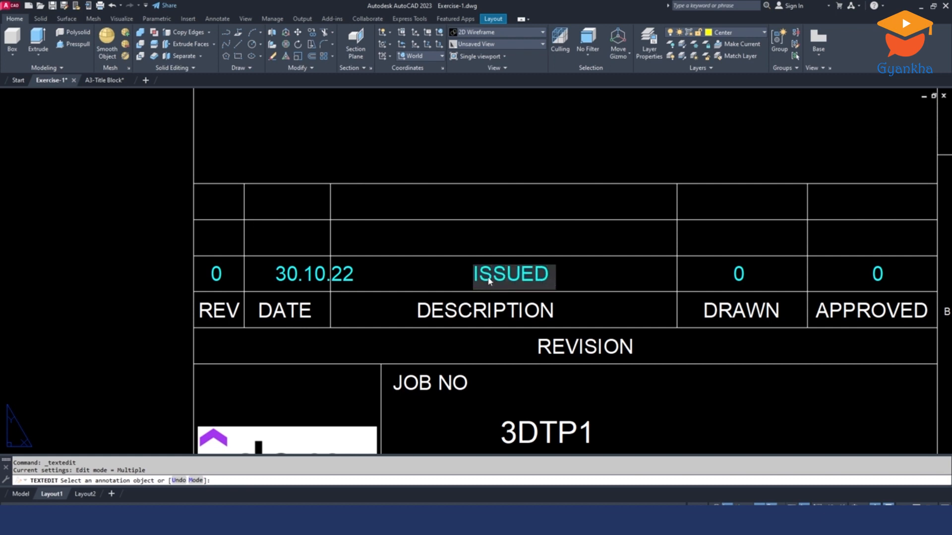
{"action": "type", "text": " FOR TRAINING"}
{"action": "left_click", "coordinate": [504, 109]}
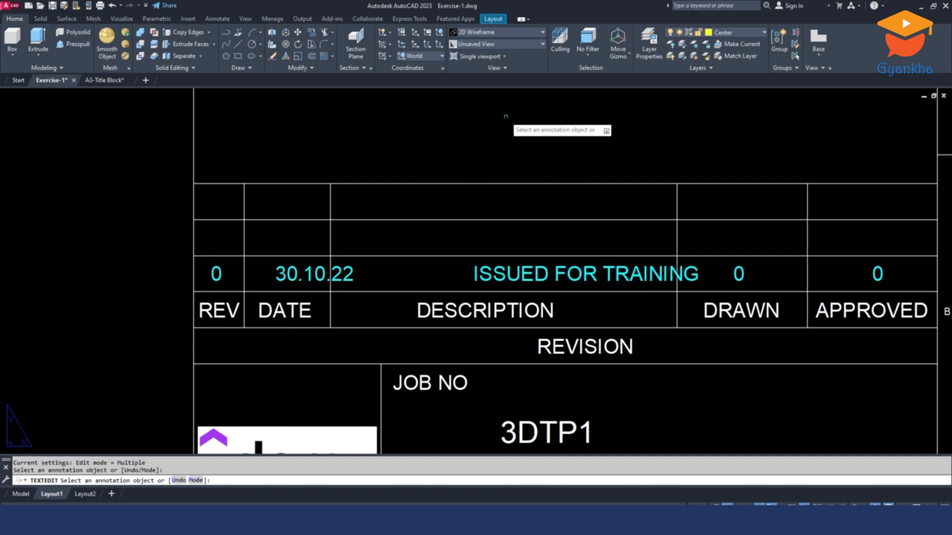
- Replace the copied 0 texts in the DRAWN and APPROVED cells with the responsible person's initials
{"action": "middle_click_drag", "start_coordinate": [830, 286], "coordinate": [710, 292]}
{"action": "left_click", "coordinate": [620, 280]}
{"action": "type", "text": "RK"}
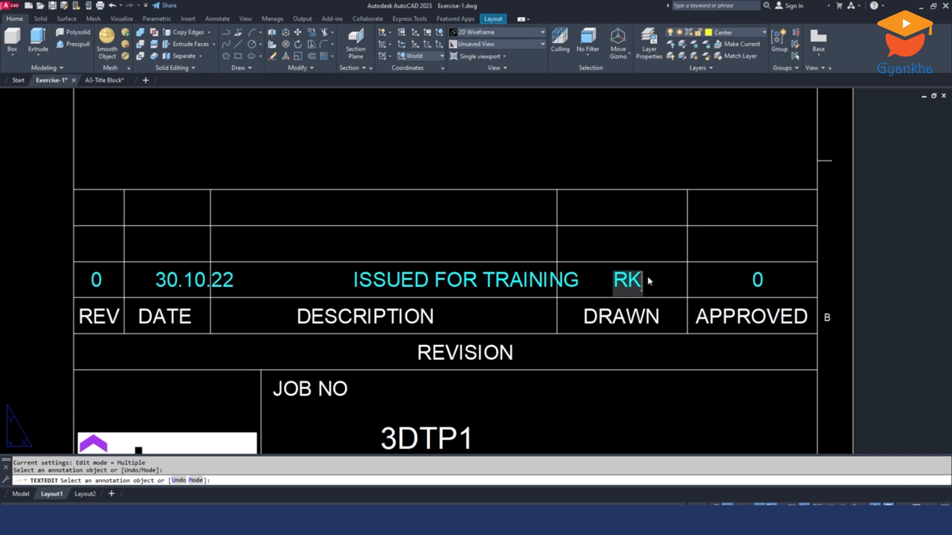
{"action": "key", "text": "Return"}
{"action": "left_click", "coordinate": [758, 280]}
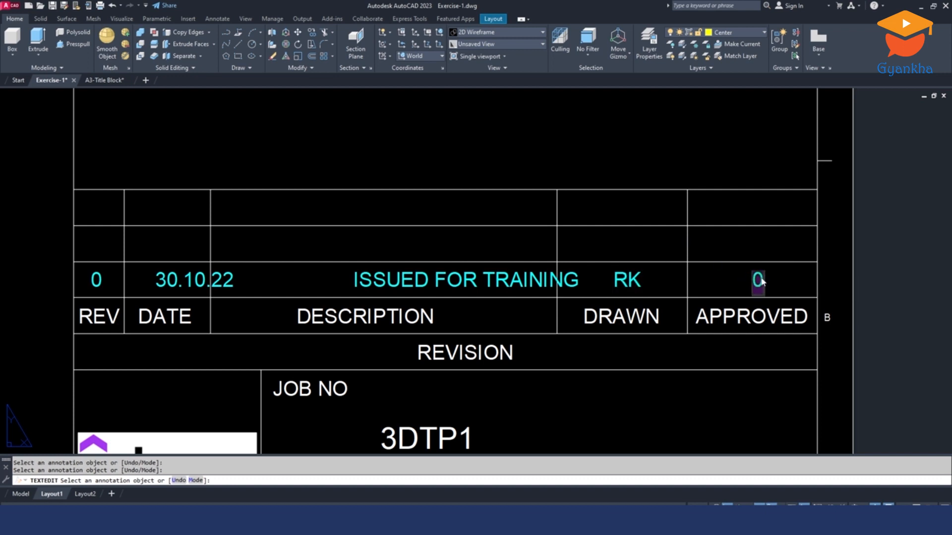
{"action": "type", "text": "RK"}
{"action": "left_click", "coordinate": [785, 240]}
{"action": "scroll", "coordinate": [682, 267], "scroll_direction": "down", "scroll_amount": 1}
{"action": "key", "text": "Escape"}
{"action": "key", "text": "Escape"}
{"action": "key", "text": "Escape"}
- Move the 30.10.22 text horizontally to the left so it fits inside the DATE cell
{"action": "scroll", "coordinate": [389, 266], "scroll_direction": "up", "scroll_amount": 2}
{"action": "left_click", "coordinate": [346, 283]}
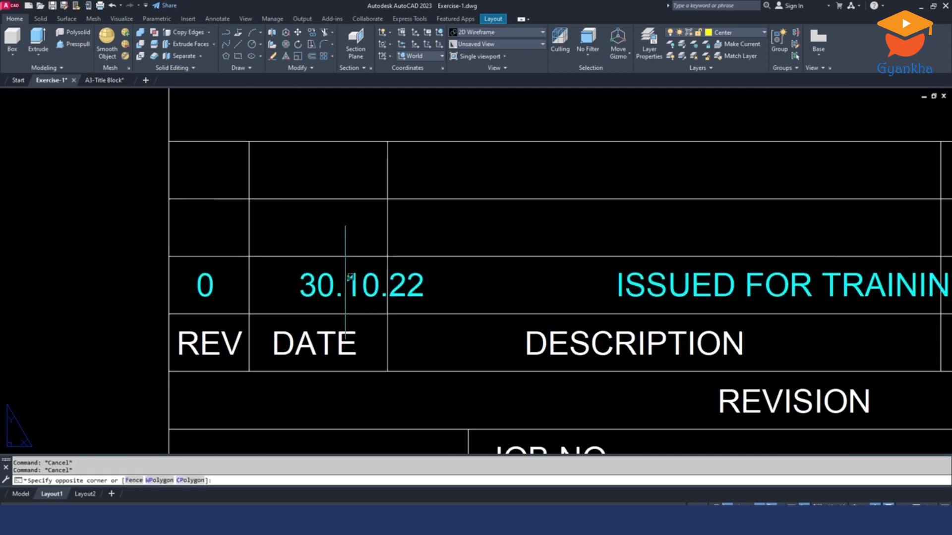
{"action": "left_click", "coordinate": [263, 290]}
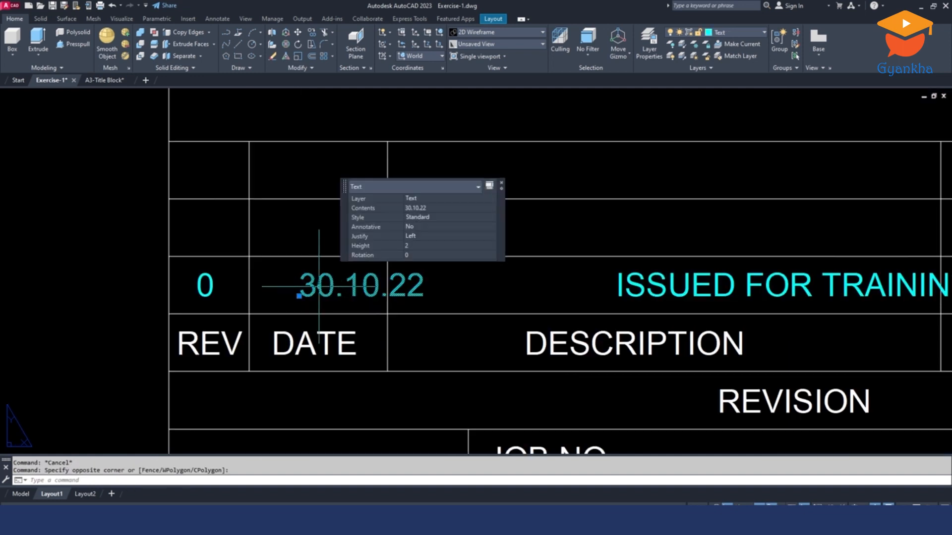
{"action": "left_click", "coordinate": [298, 33]}
{"action": "left_click", "coordinate": [349, 217]}
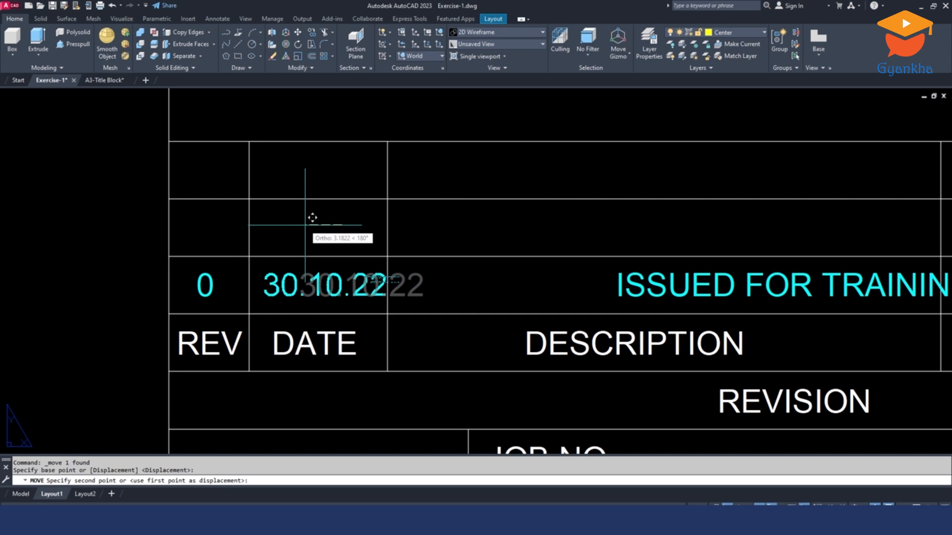
{"action": "left_click", "coordinate": [303, 218]}
- Move the ISSUED FOR TRAINING text horizontally to the left to centre it in the DESCRIPTION cell
{"action": "middle_click_drag", "start_coordinate": [559, 224], "coordinate": [406, 225]}
{"action": "left_click", "coordinate": [519, 285]}
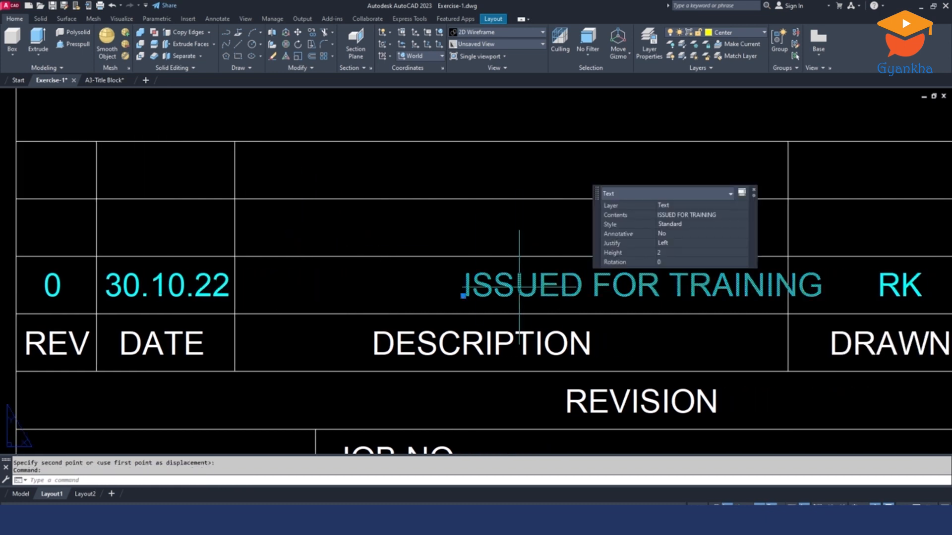
{"action": "left_click", "coordinate": [298, 33]}
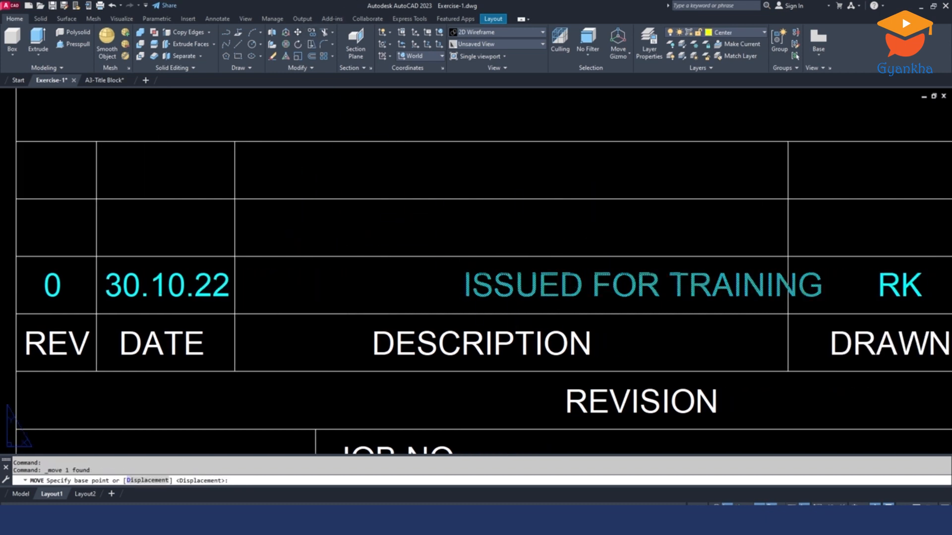
{"action": "left_click", "coordinate": [473, 213]}
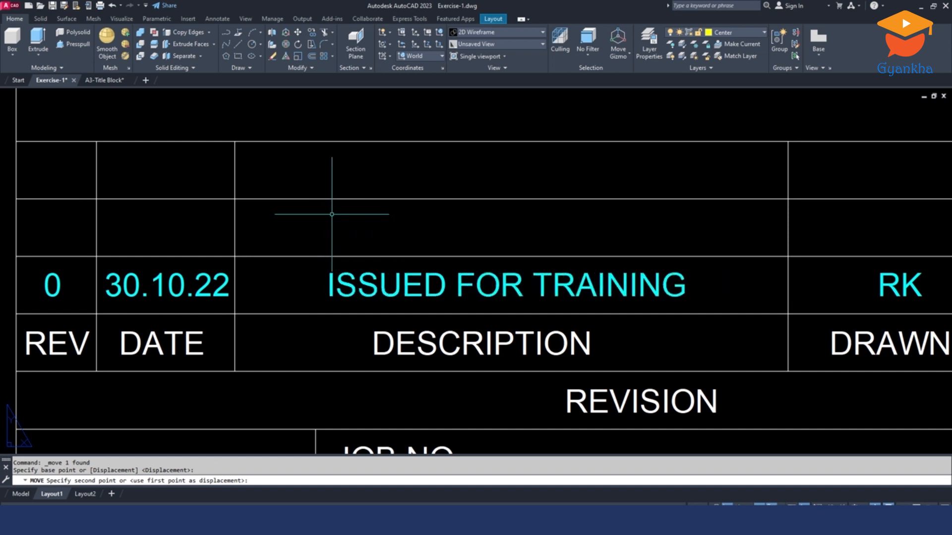
{"action": "left_click", "coordinate": [331, 214]}
- Move the initials in the DRAWN cell slightly to the left to centre them above the heading
{"action": "middle_click_drag", "start_coordinate": [347, 218], "coordinate": [30, 218]}
{"action": "middle_click_drag", "start_coordinate": [650, 276], "coordinate": [578, 276]}
{"action": "left_click", "coordinate": [493, 271]}
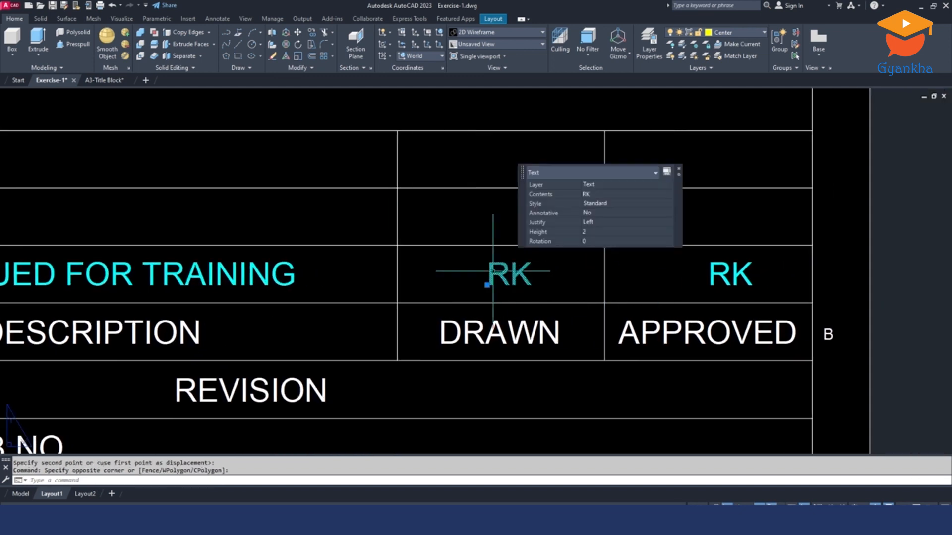
{"action": "left_click", "coordinate": [298, 33]}
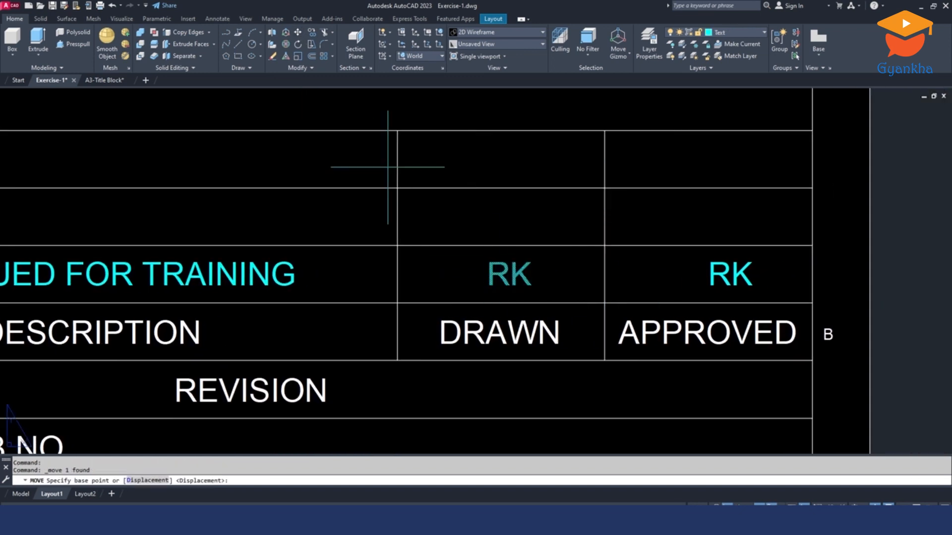
{"action": "left_click", "coordinate": [531, 223]}
{"action": "left_click", "coordinate": [511, 223]}
- Move the initials in the APPROVED cell horizontally to the left to centre them above the heading
{"action": "left_click", "coordinate": [709, 285]}
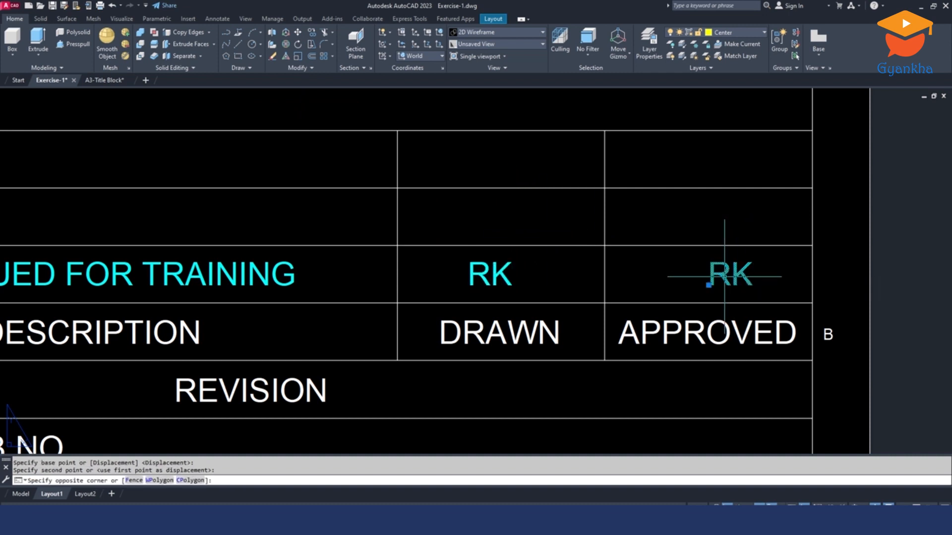
{"action": "left_click", "coordinate": [724, 277]}
{"action": "left_click", "coordinate": [298, 33]}
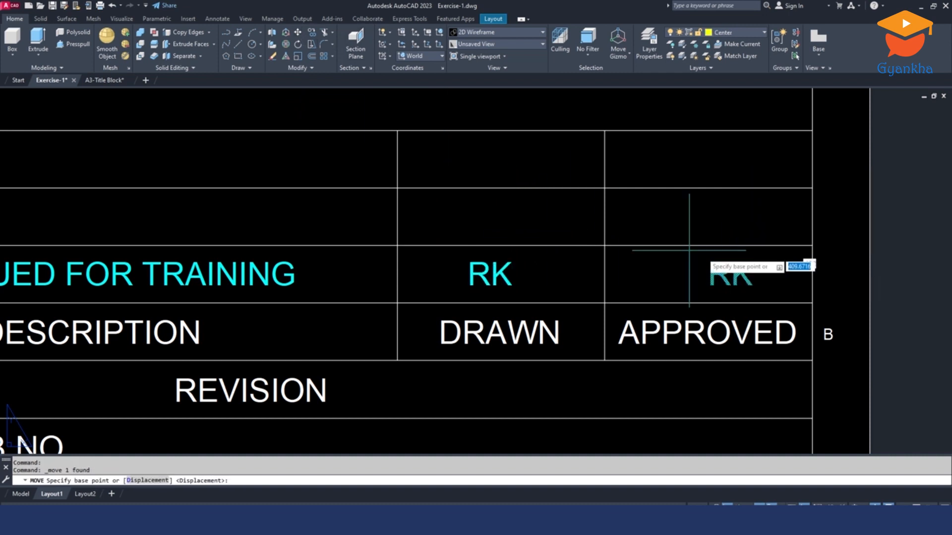
{"action": "left_click", "coordinate": [744, 200]}
{"action": "left_click", "coordinate": [706, 207]}
{"action": "scroll", "coordinate": [693, 231], "scroll_direction": "down", "scroll_amount": 5}
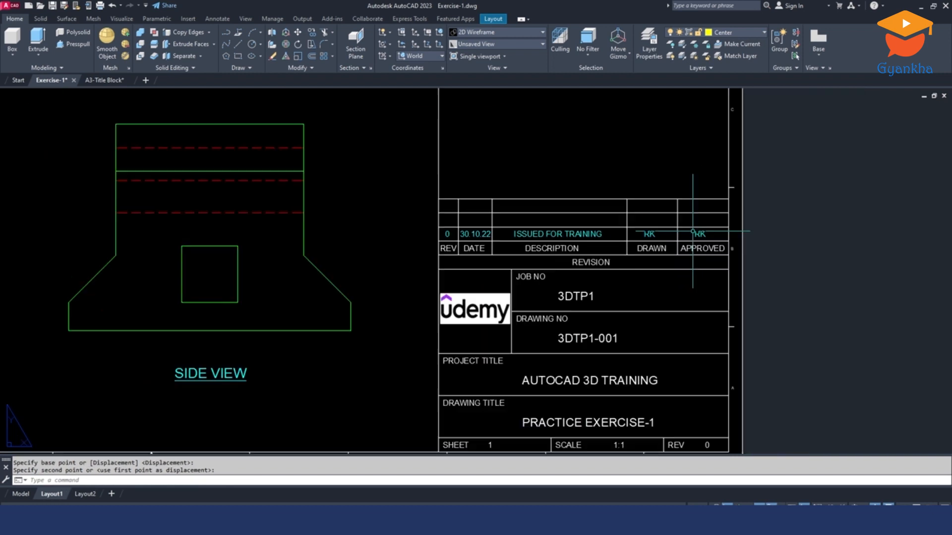
{"action": "key", "text": "Escape"}
- Compare the title block's attributes with PRACTICE EXERCISE-1.pdf in Adobe Reader and return to the SCALE cell of Exercise-1.dwg in AutoCAD
{"action": "middle_click_drag", "start_coordinate": [712, 371], "coordinate": [694, 308]}
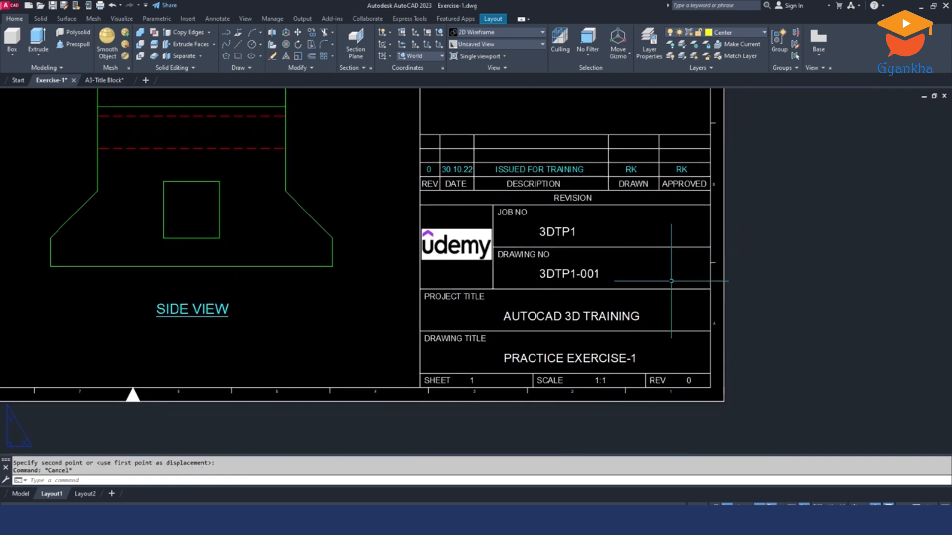
{"action": "scroll", "coordinate": [672, 281], "scroll_direction": "down", "scroll_amount": 4}
{"action": "middle_click_drag", "start_coordinate": [538, 146], "coordinate": [534, 216]}
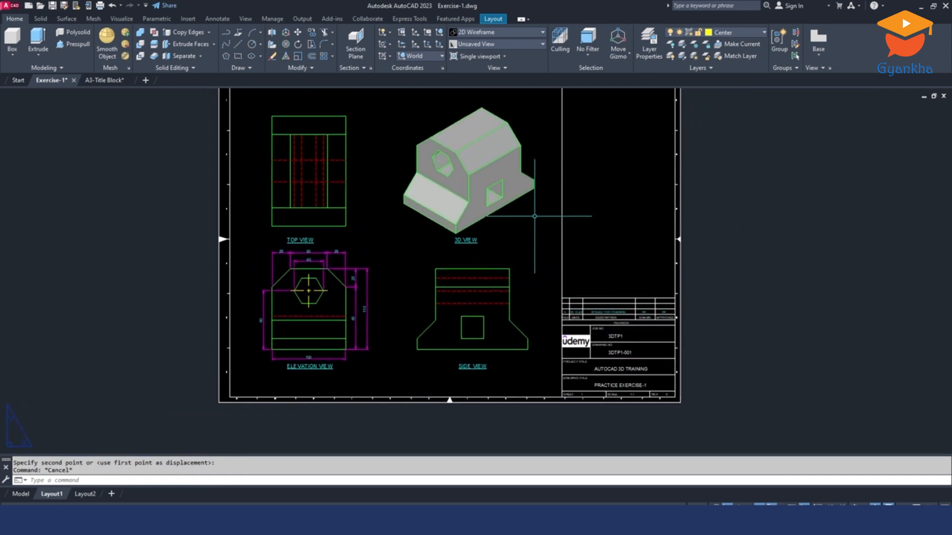
{"action": "scroll", "coordinate": [641, 401], "scroll_direction": "up", "scroll_amount": 4}
{"action": "middle_click_drag", "start_coordinate": [655, 391], "coordinate": [533, 369]}
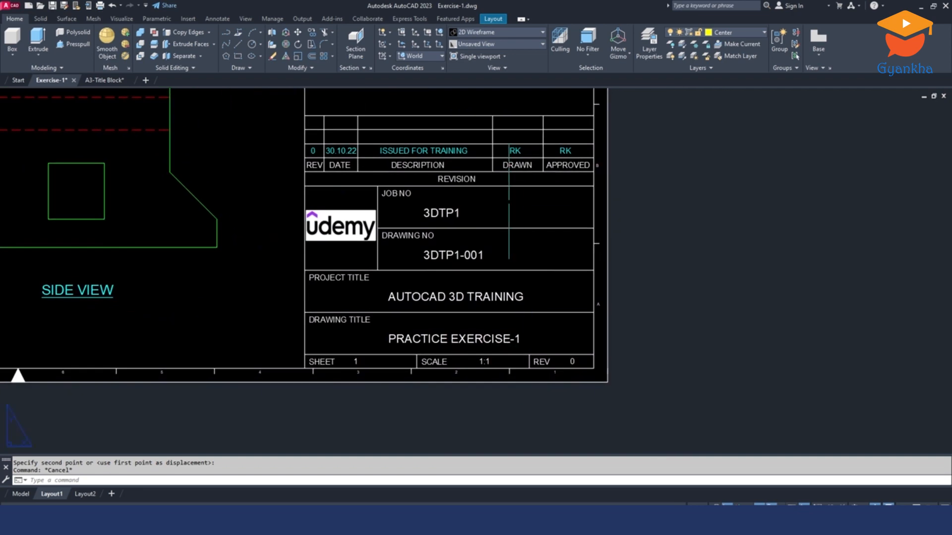
{"action": "double_click", "coordinate": [471, 257]}
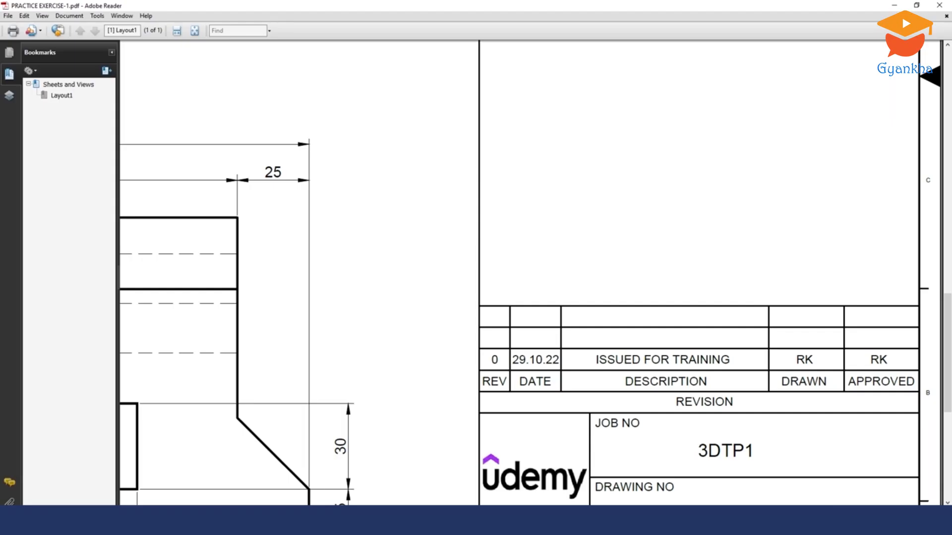
{"action": "scroll", "coordinate": [671, 269], "scroll_direction": "down", "scroll_amount": 3, "text": "ctrl"}
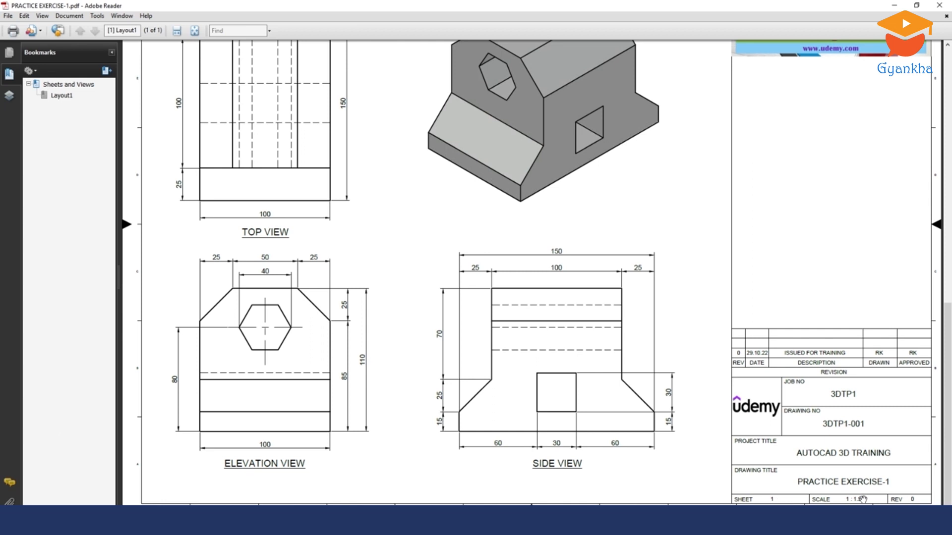
{"action": "left_click", "coordinate": [207, 523]}
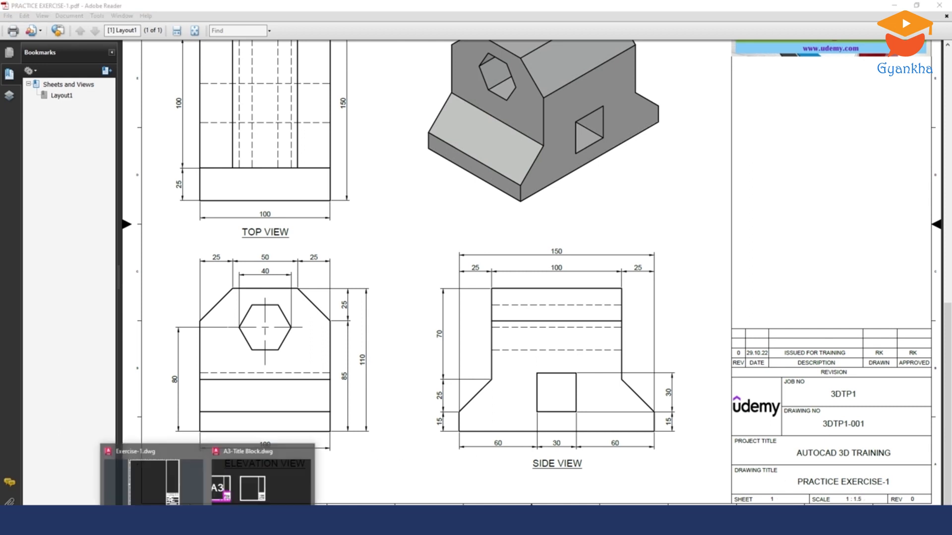
{"action": "left_click", "coordinate": [201, 483]}
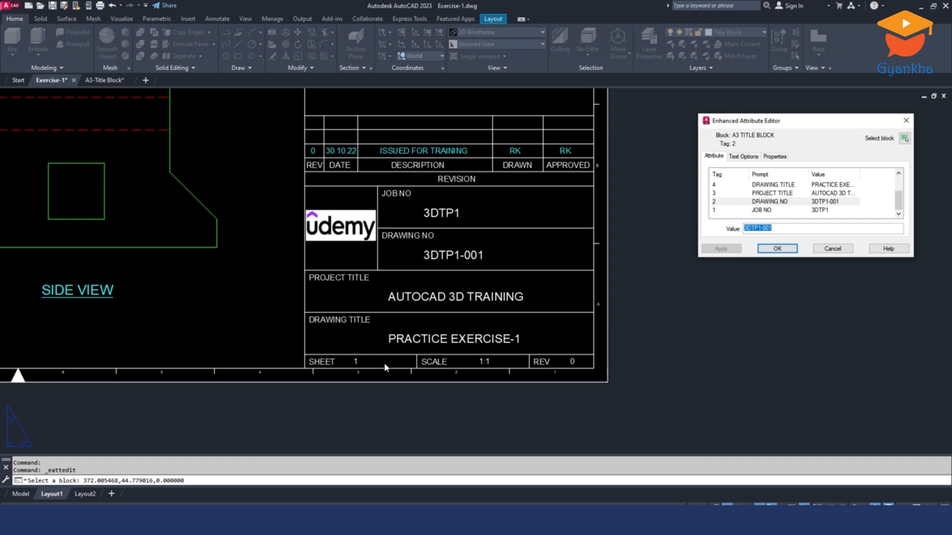
{"action": "left_click", "coordinate": [904, 138]}
{"action": "scroll", "coordinate": [517, 351], "scroll_direction": "up", "scroll_amount": 2}
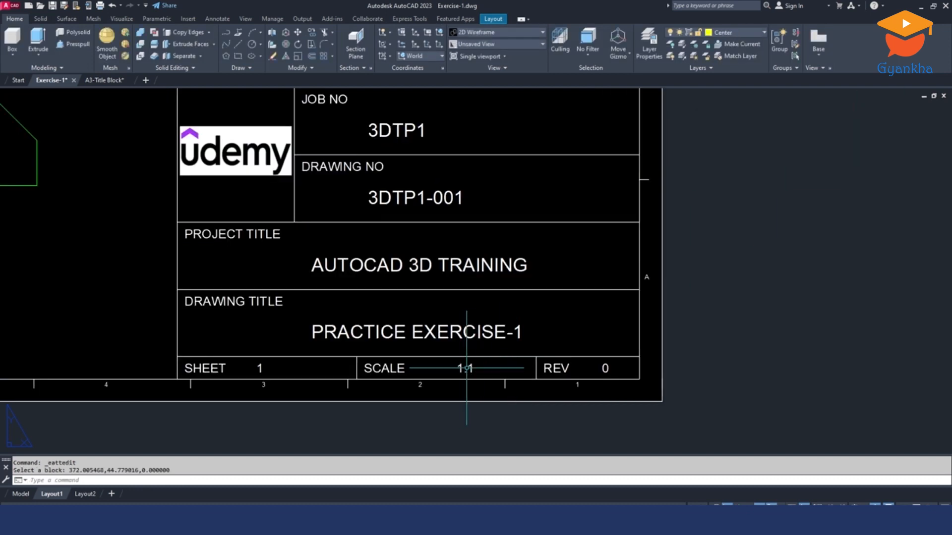
- Change the SCALE attribute in the title block to 1:1.5
{"action": "left_click", "coordinate": [468, 368]}
{"action": "left_click", "coordinate": [762, 229]}
{"action": "type", "text": ".5"}
{"action": "left_click", "coordinate": [777, 249]}
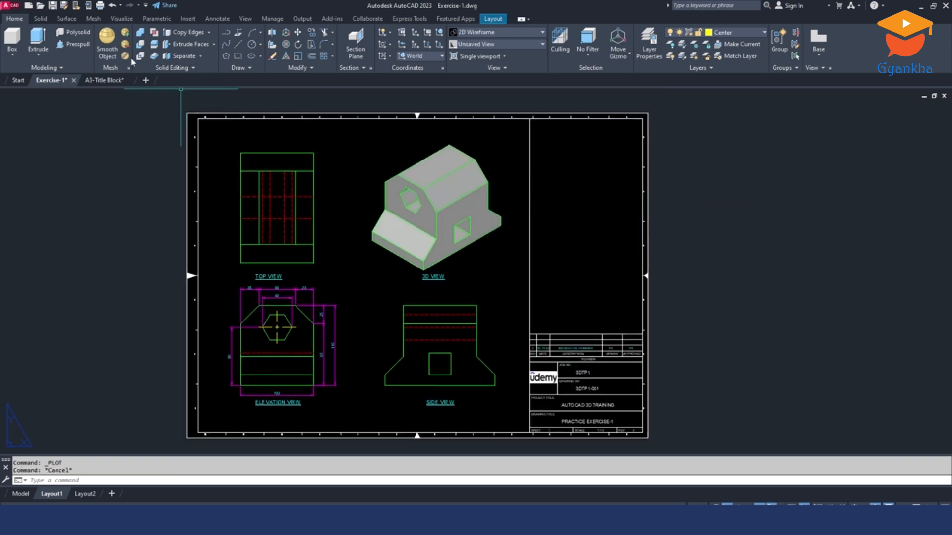
- Plot Layout1 with the DWG To PDF.pc3 plotter and save it as Exercise-1 in the 3D Practice folder on the Desktop
{"action": "left_click", "coordinate": [101, 6]}
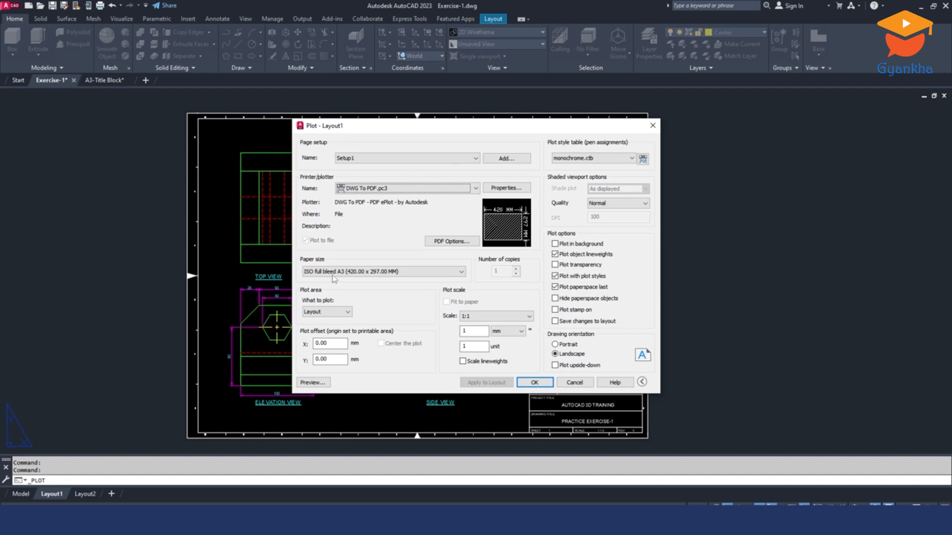
{"action": "left_click", "coordinate": [535, 382]}
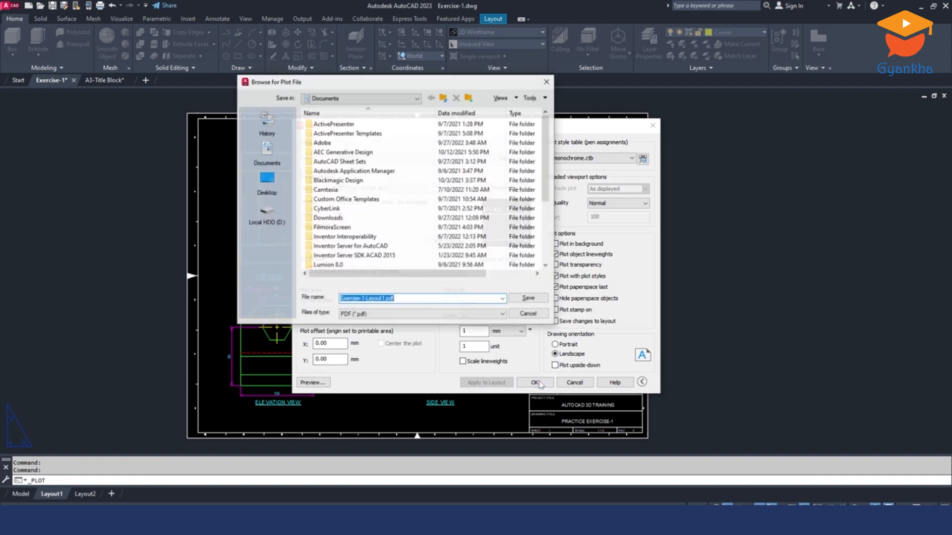
{"action": "left_click", "coordinate": [267, 180]}
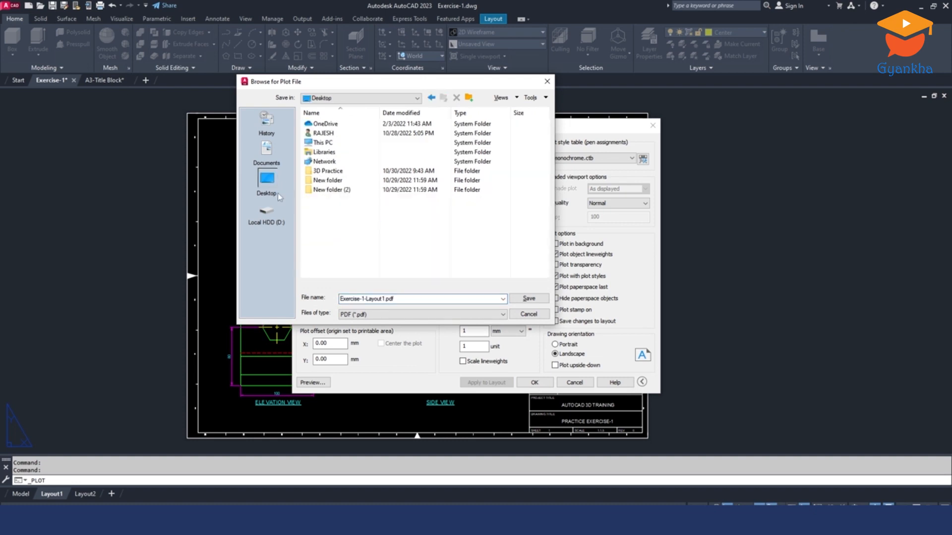
{"action": "left_click", "coordinate": [322, 174]}
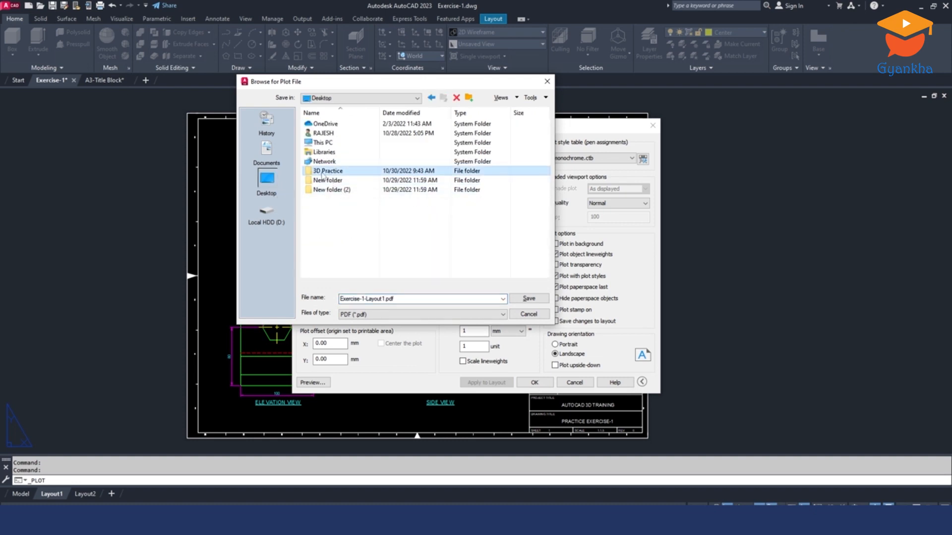
{"action": "double_click", "coordinate": [325, 173]}
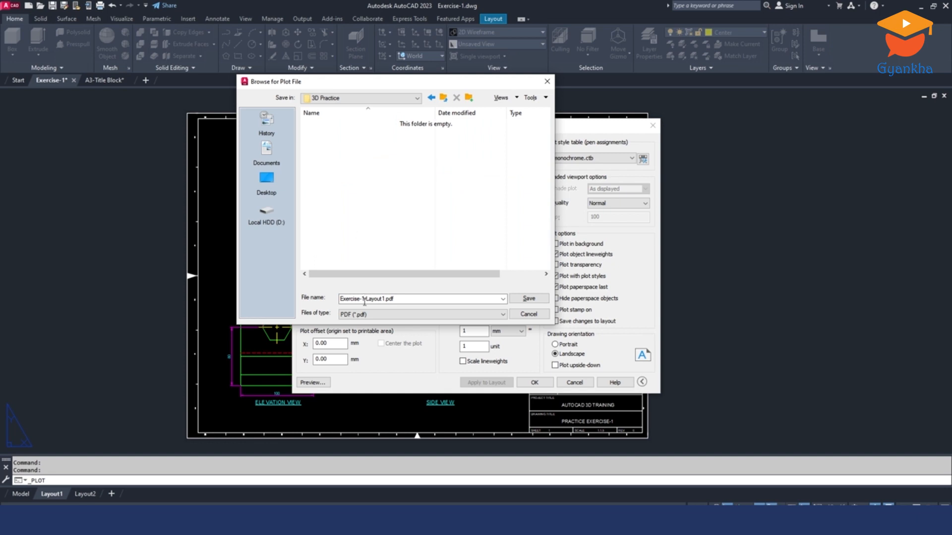
{"action": "double_click", "coordinate": [418, 299]}
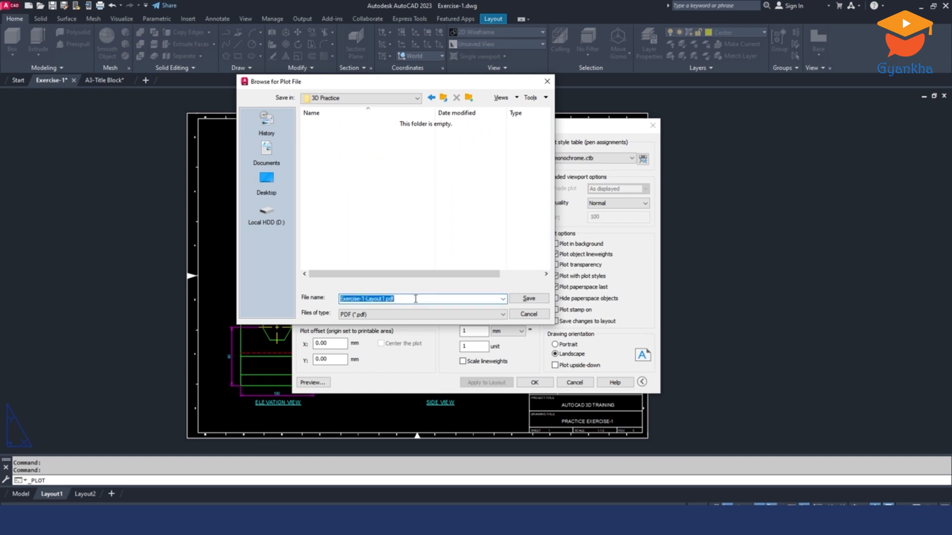
{"action": "type", "text": "p"}
{"action": "type", "text": "Exercise-1"}
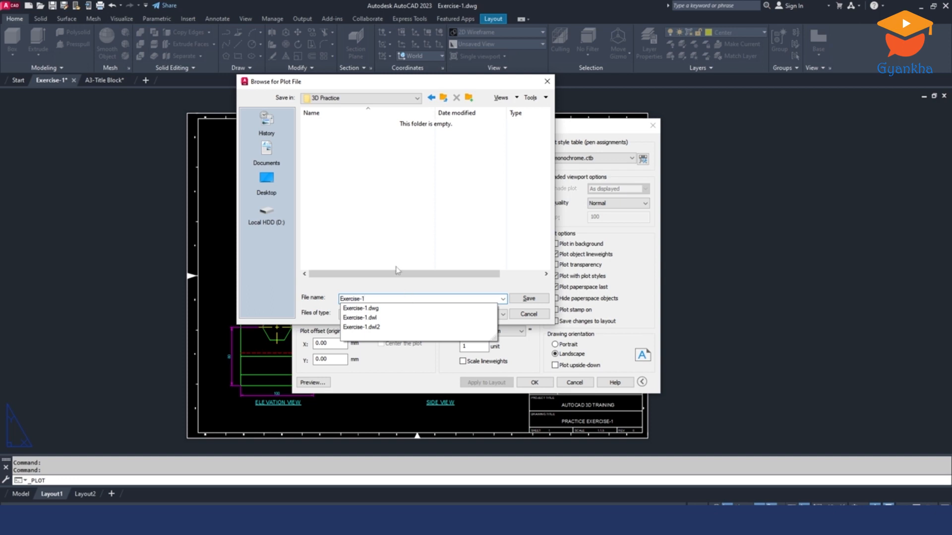
{"action": "left_click", "coordinate": [376, 162]}
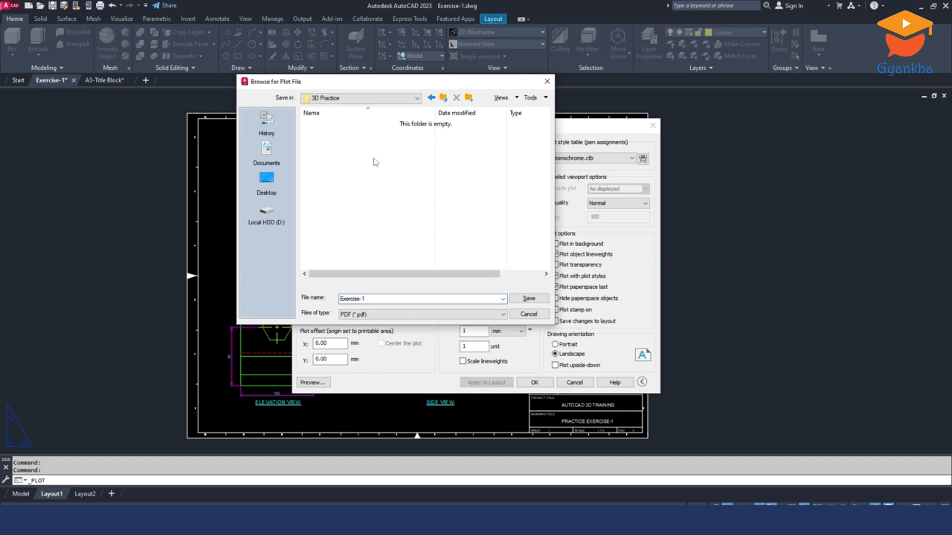
{"action": "left_click", "coordinate": [529, 299]}
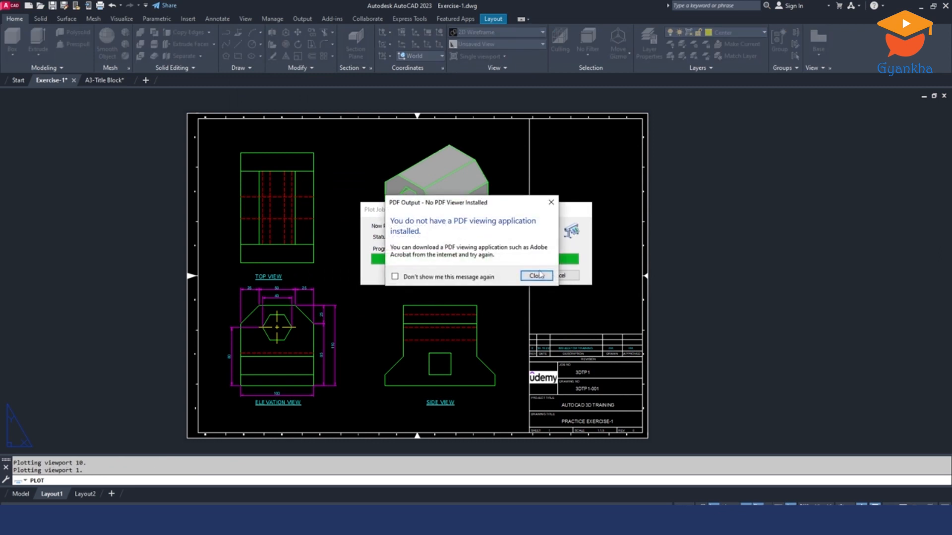
{"action": "left_click", "coordinate": [539, 276]}
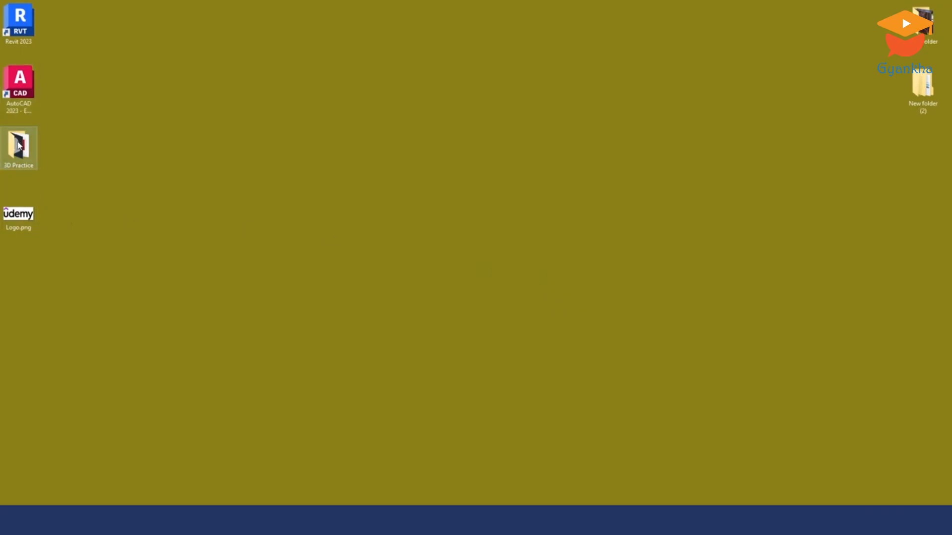
- Open the plotted Exercise-1.pdf from the 3D Practice folder on the Desktop in Adobe Reader to check the sheet
{"action": "double_click", "coordinate": [18, 145]}
{"action": "left_click", "coordinate": [166, 101]}
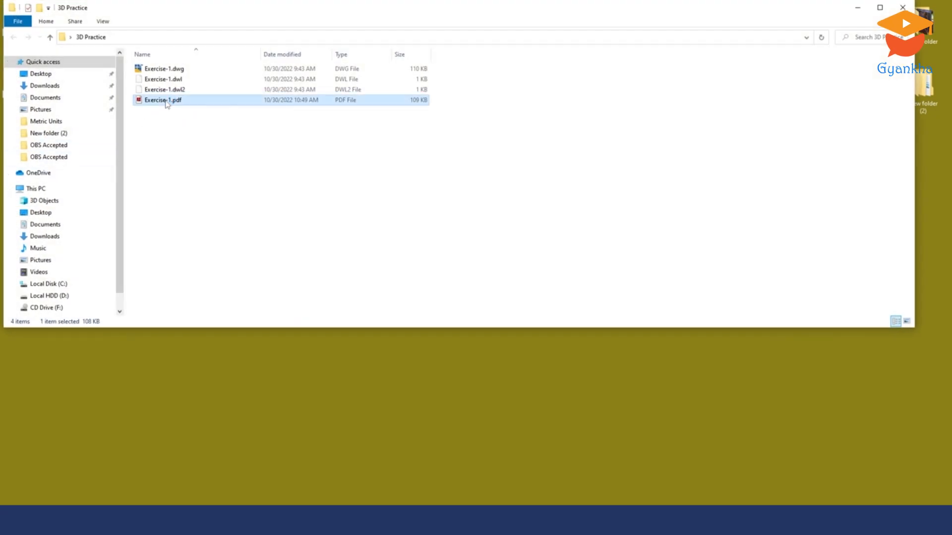
{"action": "double_click", "coordinate": [166, 100]}
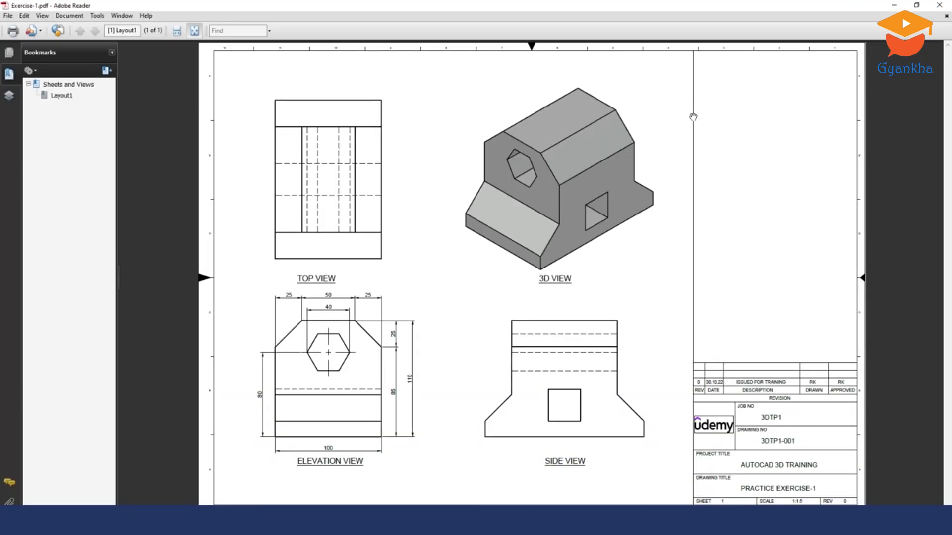